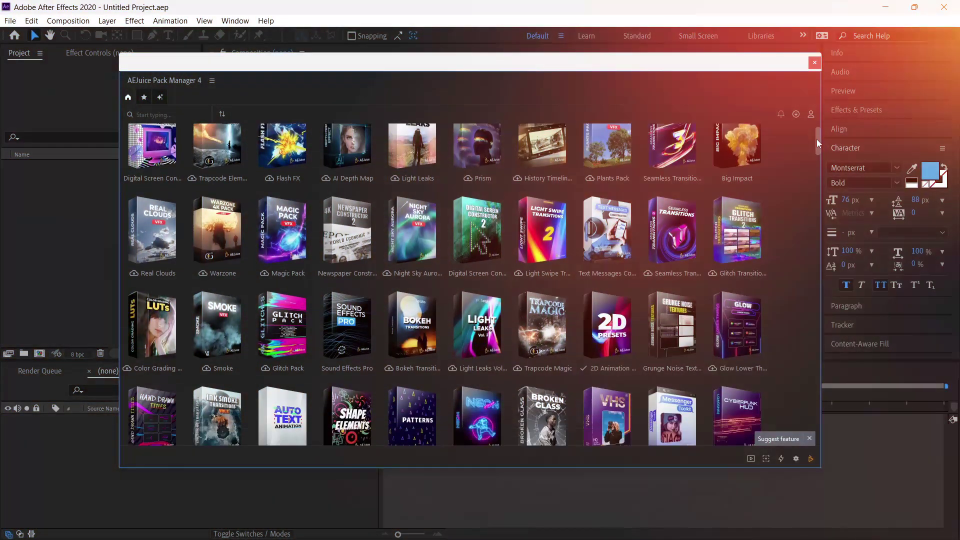
{"action": "left_click_drag", "start_coordinate": [817, 139], "coordinate": [829, 433]}
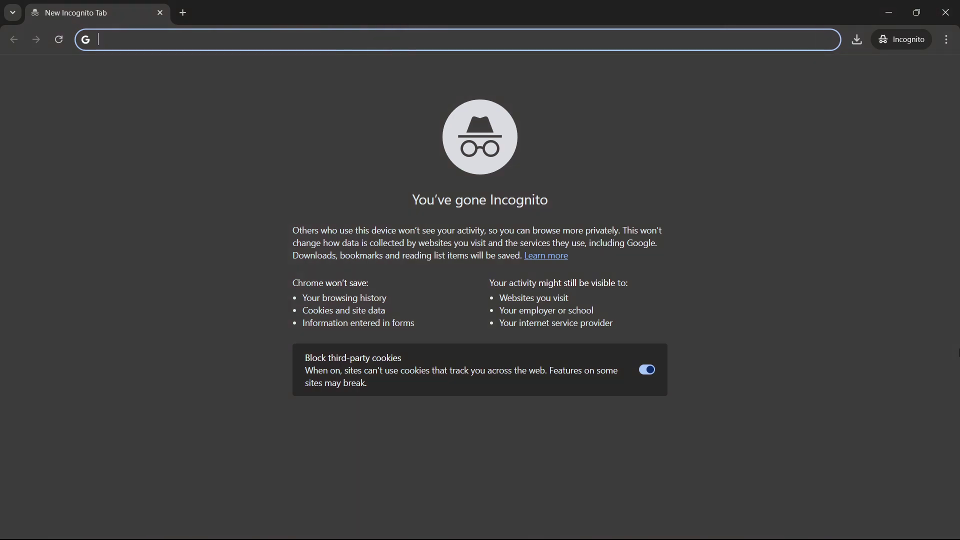
Step: Open aejuice.com in the browser and go down its Free Plugins page to the Windows download
{"action": "type", "text": "aejuice"}
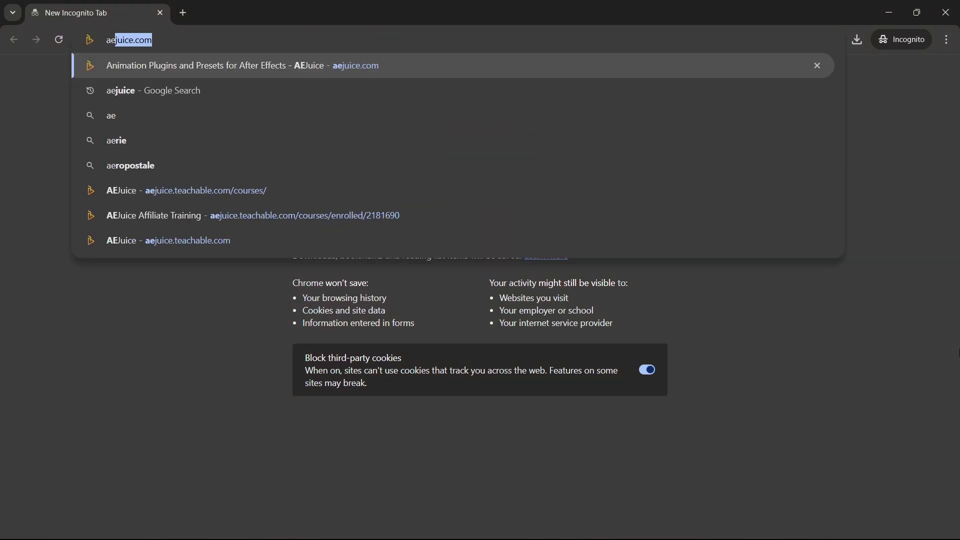
{"action": "type", "text": ".com"}
{"action": "key", "text": "Return"}
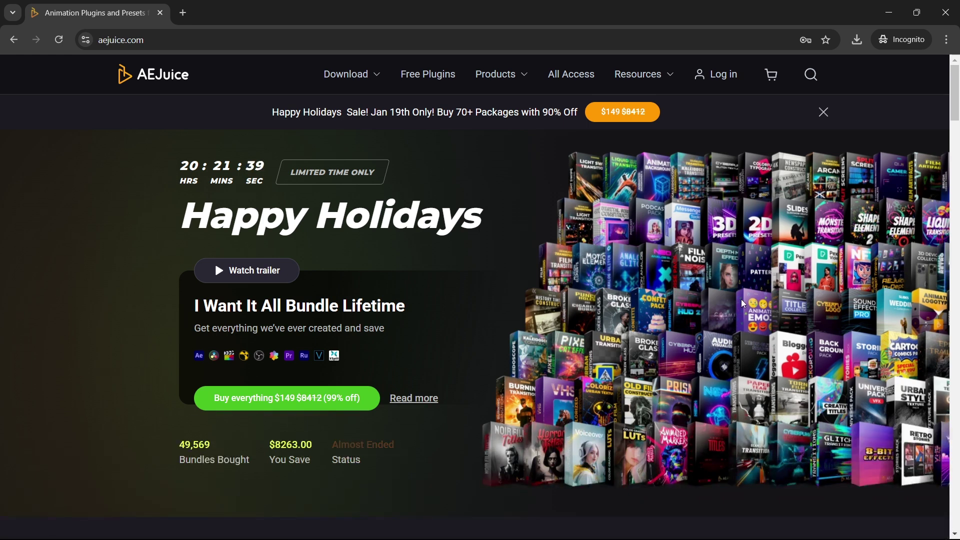
{"action": "left_click", "coordinate": [420, 75]}
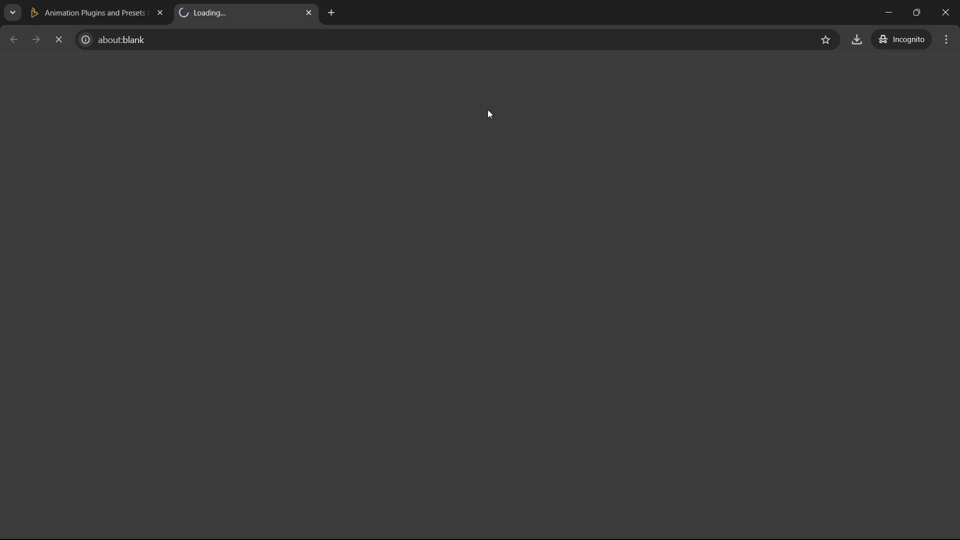
{"action": "scroll", "coordinate": [779, 247], "scroll_direction": "down", "scroll_amount": 4}
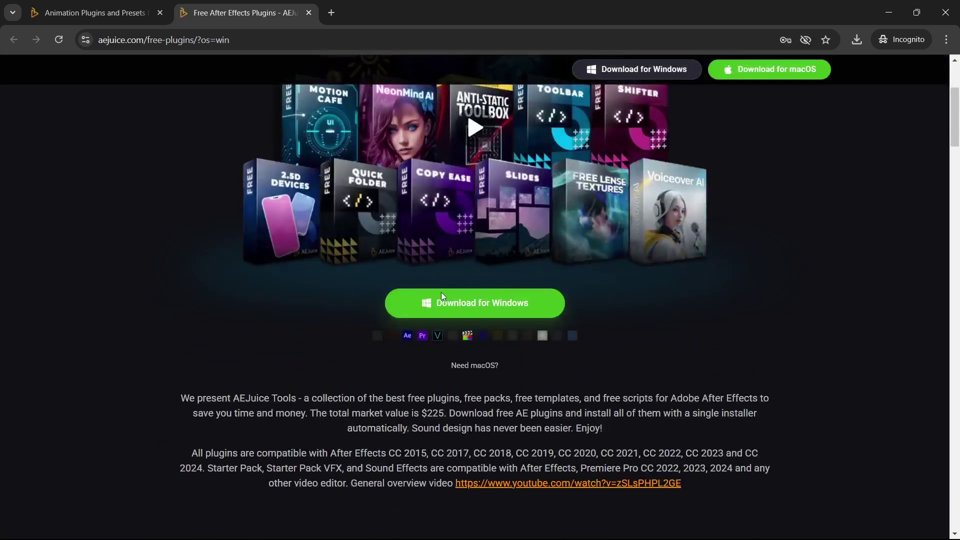
Step: Request the free plugins for Windows with the filled-in e-mail address and save the installer archive
{"action": "left_click", "coordinate": [432, 304]}
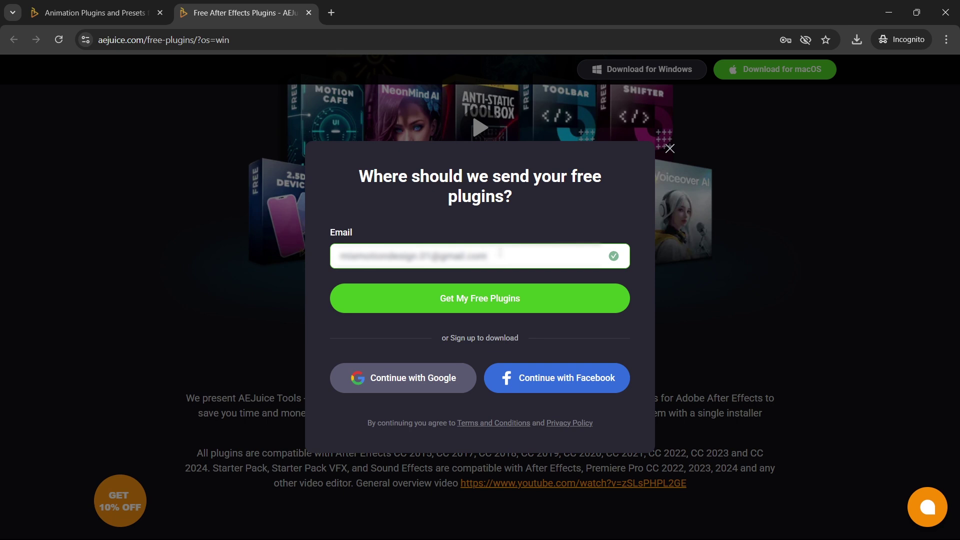
{"action": "left_click", "coordinate": [534, 300]}
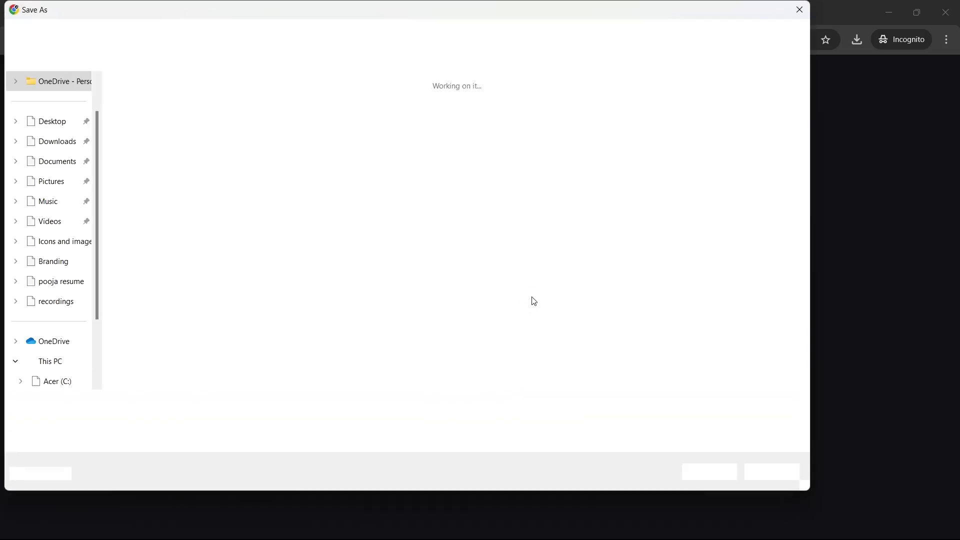
{"action": "left_click", "coordinate": [727, 475]}
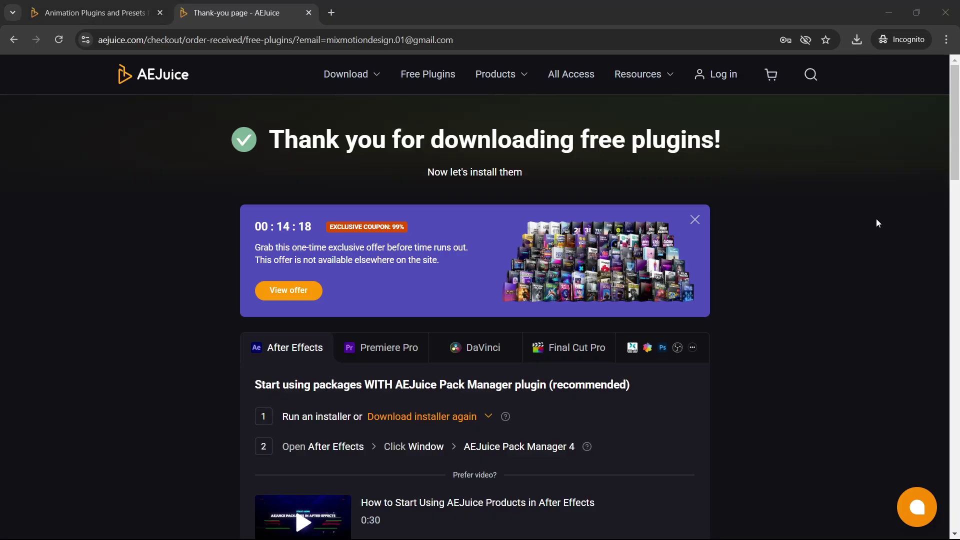
Step: In File Explorer, copy pack_manager_installer.exe out of pack_manager_installer.zip into the Downloads folder
{"action": "key", "text": "super+e"}
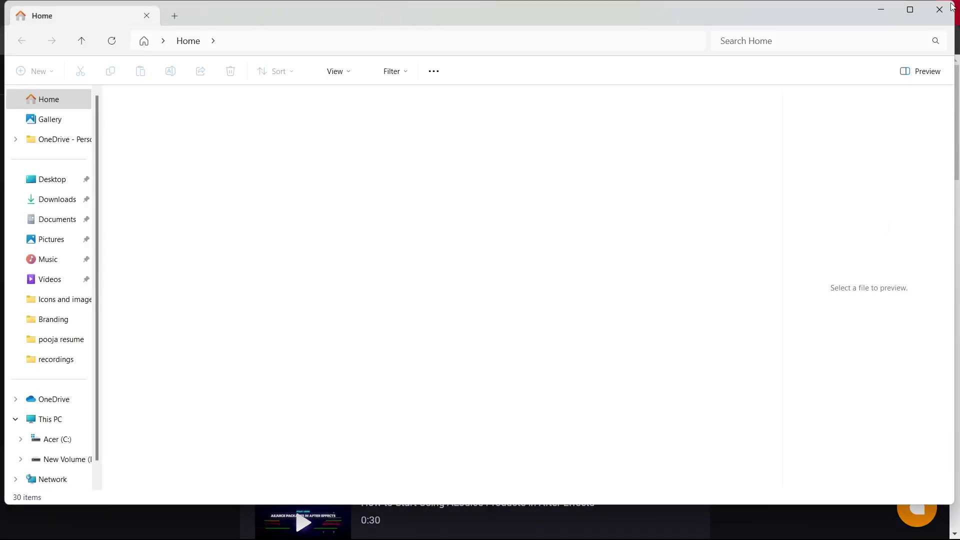
{"action": "double_click", "coordinate": [404, 129]}
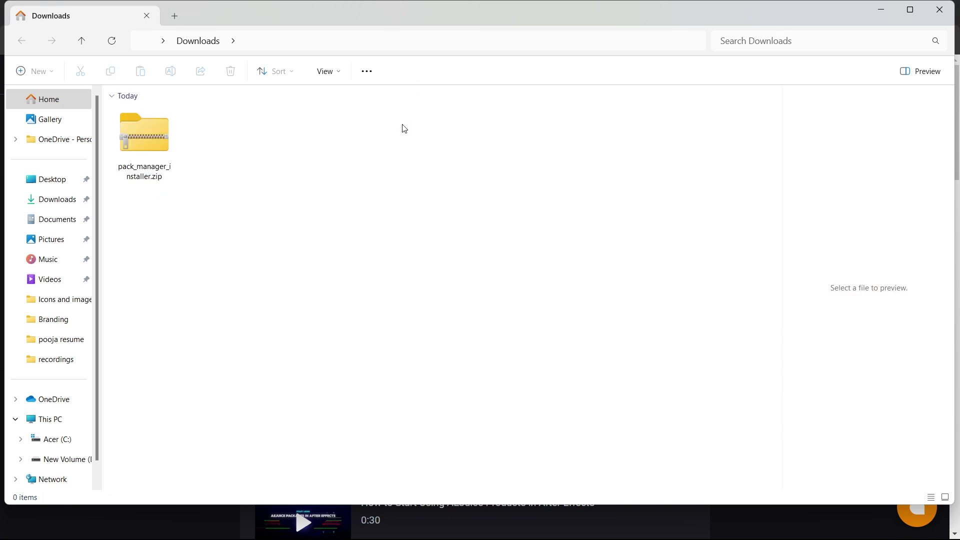
{"action": "double_click", "coordinate": [146, 157]}
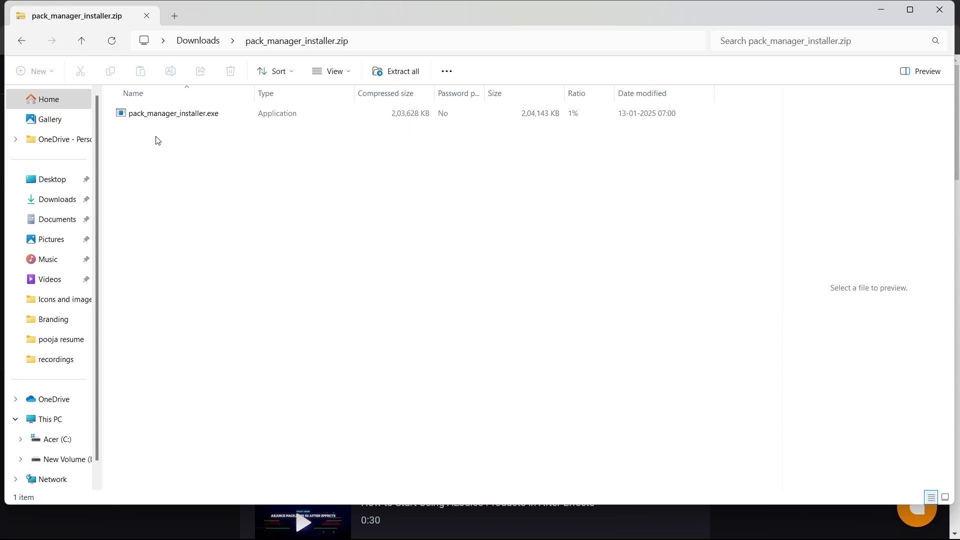
{"action": "left_click", "coordinate": [150, 115]}
{"action": "left_click", "coordinate": [209, 45]}
{"action": "left_click", "coordinate": [253, 165]}
{"action": "key", "text": "ctrl+v"}
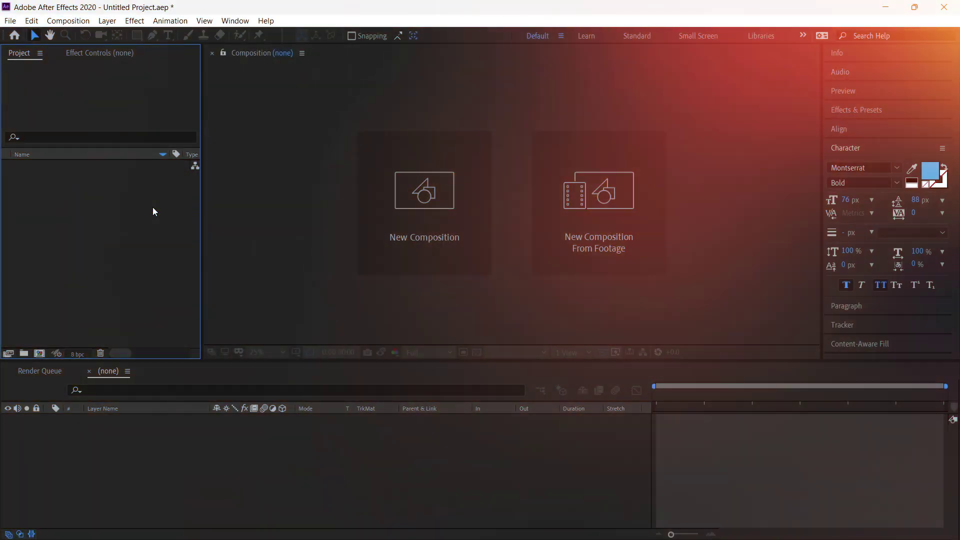
Step: In After Effects, import Inkfluens Logo.ai as a composition with footage dimensions set to Layer Size
{"action": "double_click", "coordinate": [153, 209]}
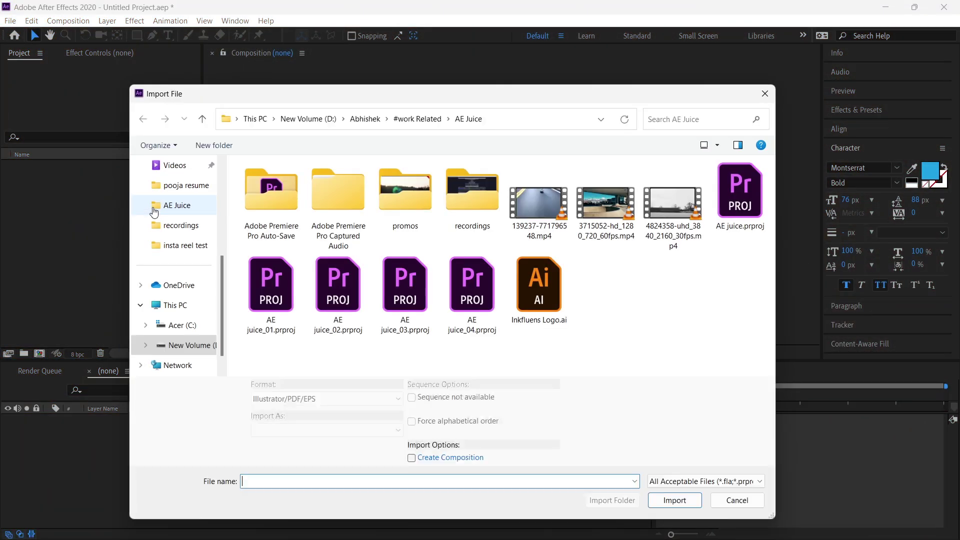
{"action": "double_click", "coordinate": [542, 273]}
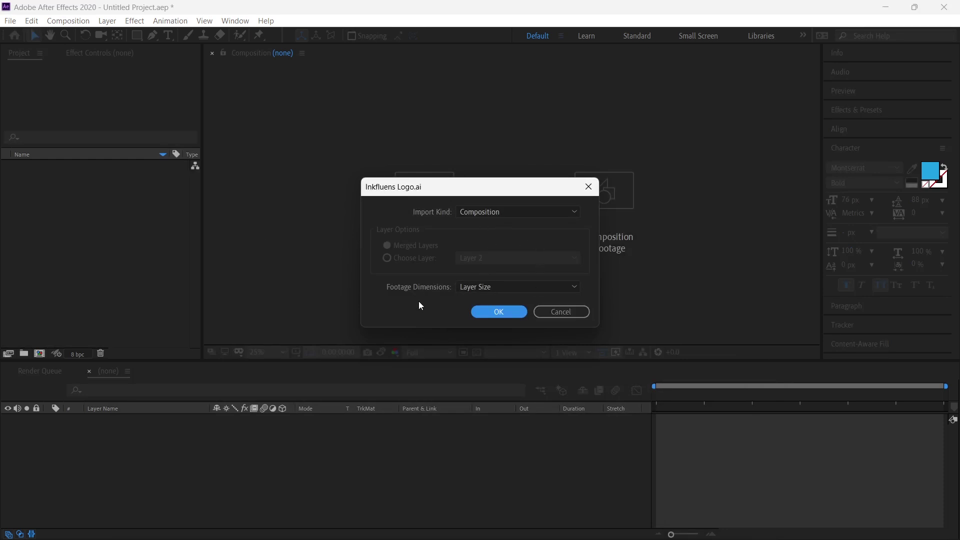
{"action": "left_click", "coordinate": [498, 311]}
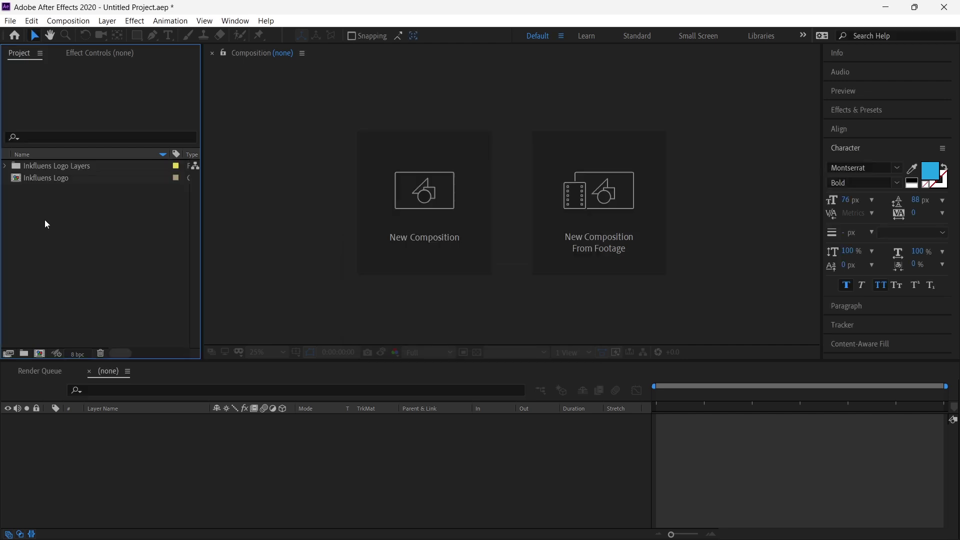
Step: Create a 1920 × 1080 px, 30 fps composition named Ae Jucie with duration 0:04:03:00 and a white background
{"action": "key", "text": "ctrl+n"}
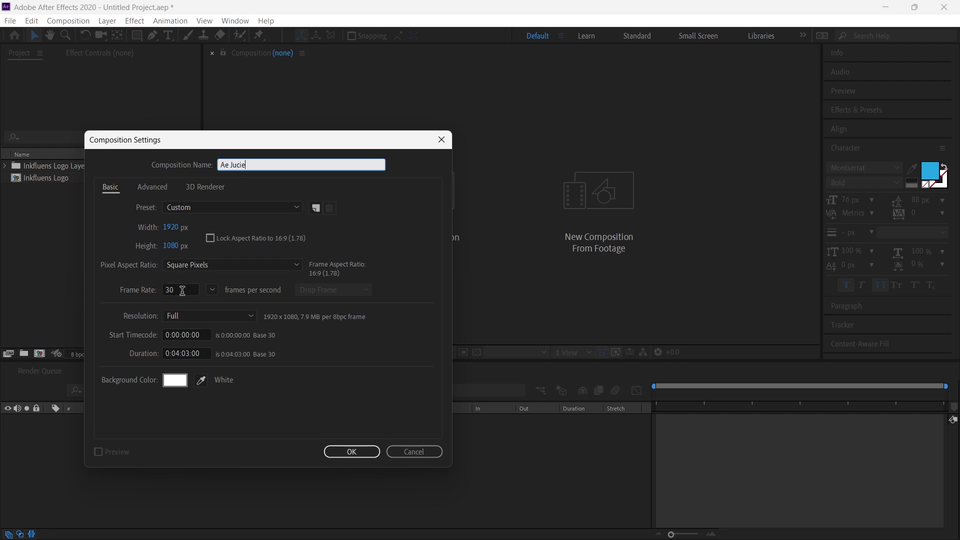
{"action": "left_click", "coordinate": [354, 452]}
Step: Copy Layer 1 and Layer 2 from the Inkfluens Logo composition into the Ae Jucie composition
{"action": "left_click", "coordinate": [17, 180]}
{"action": "double_click", "coordinate": [17, 180]}
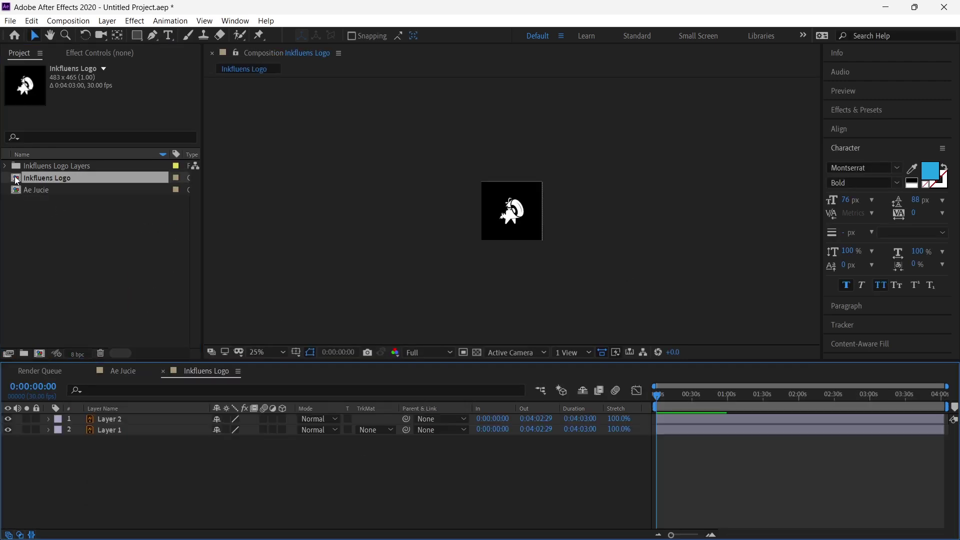
{"action": "left_click", "coordinate": [167, 420]}
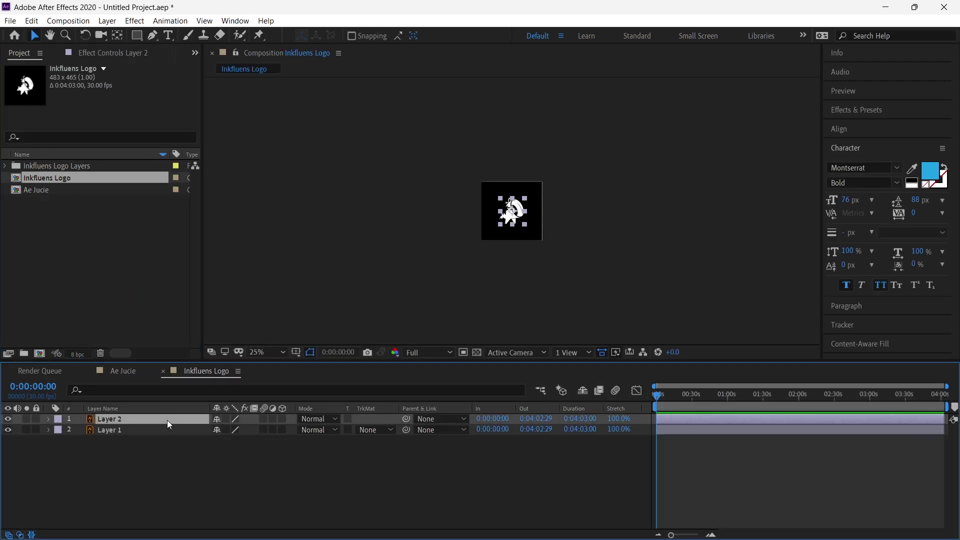
{"action": "left_click", "coordinate": [163, 427], "text": "shift"}
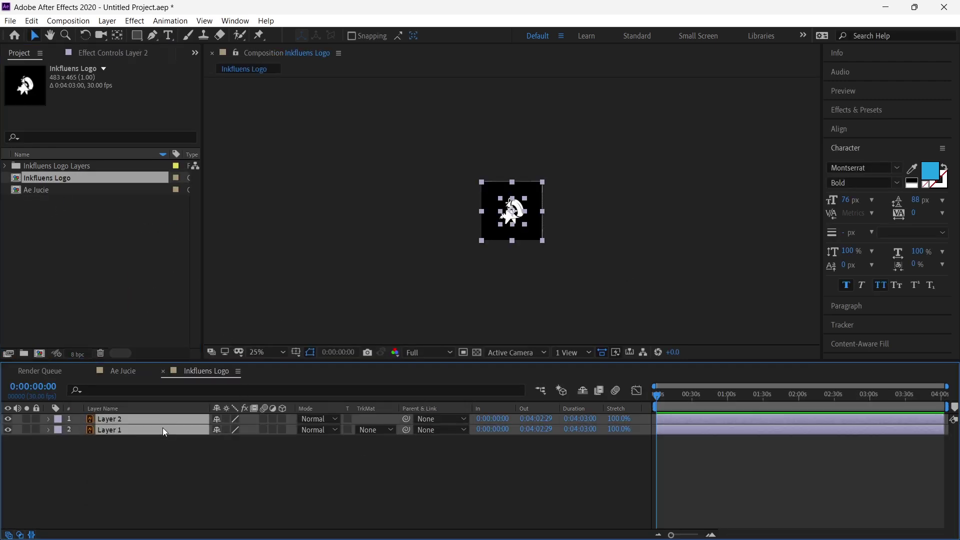
{"action": "left_click", "coordinate": [163, 371]}
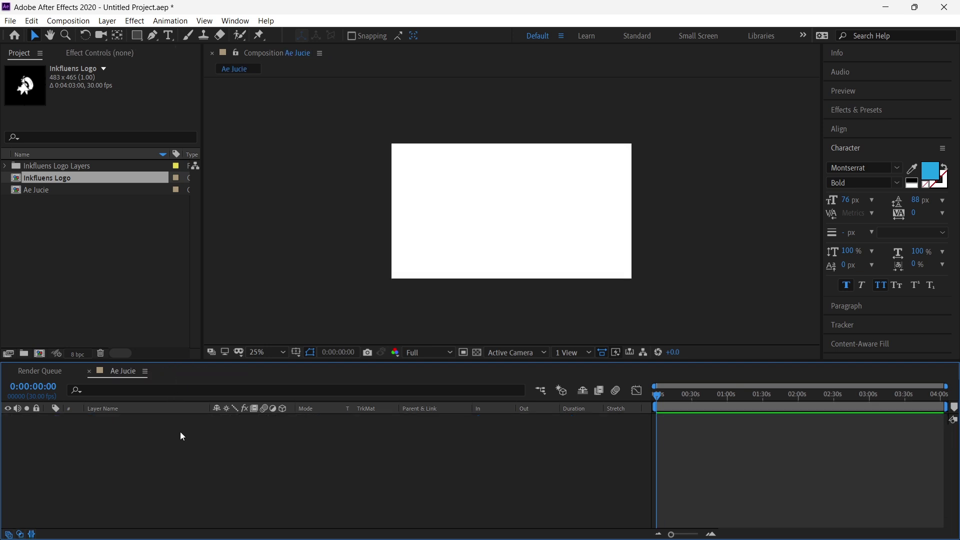
{"action": "key", "text": "ctrl+v"}
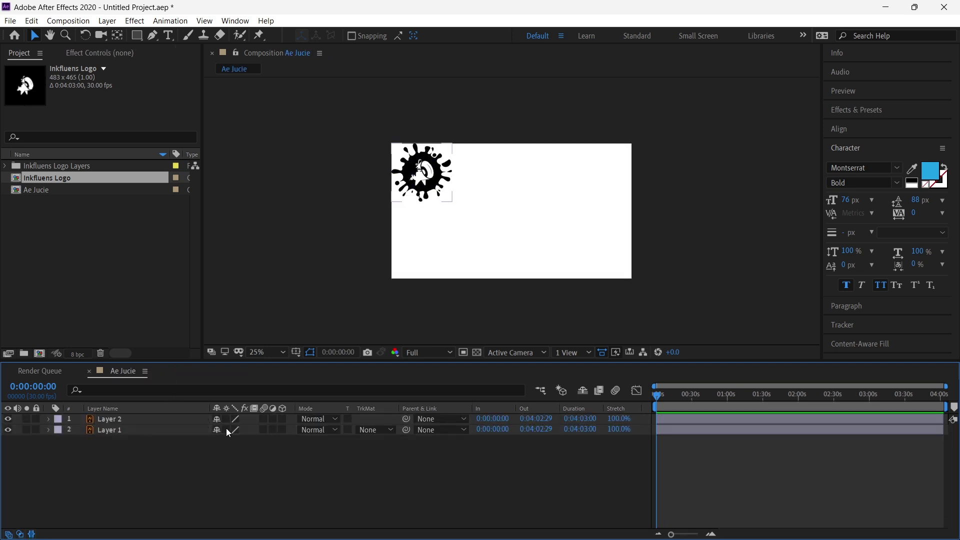
Step: Enable continuous rasterization on both logo layers and parent Layer 2 to Layer 1
{"action": "left_click", "coordinate": [227, 419]}
{"action": "left_click", "coordinate": [306, 492]}
{"action": "left_click_drag", "start_coordinate": [407, 419], "coordinate": [216, 433]}
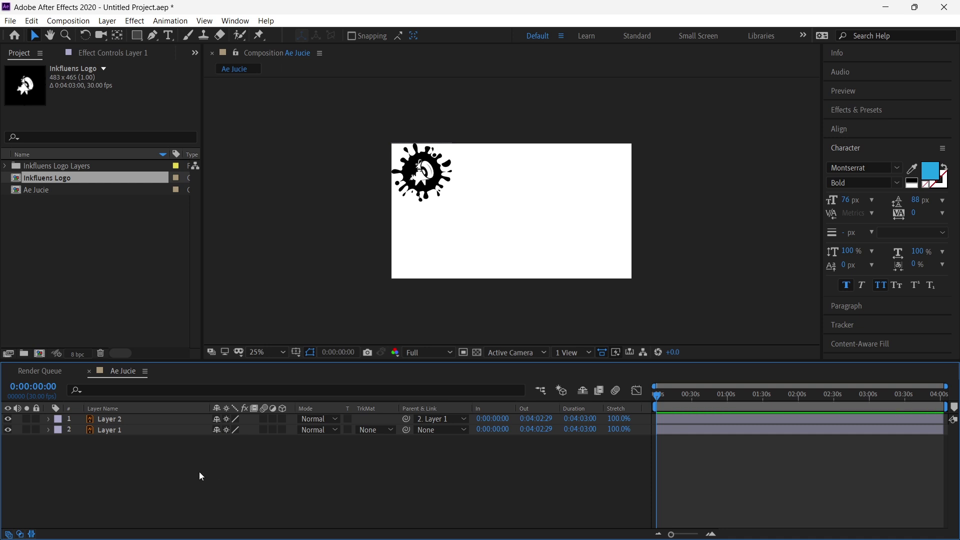
Step: Move Layer 1 with its child near the middle of the composition, at about 918, 524
{"action": "left_click", "coordinate": [181, 434]}
{"action": "left_click", "coordinate": [428, 184]}
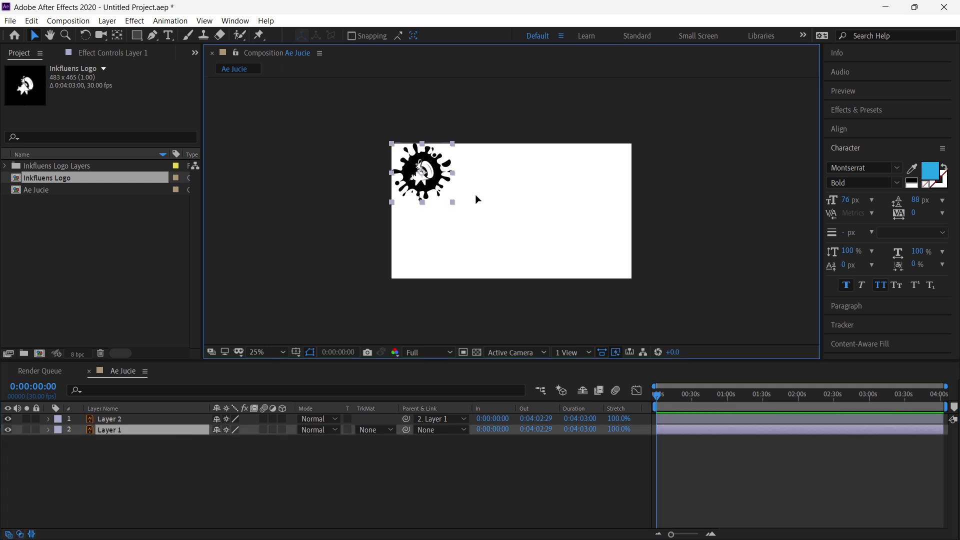
{"action": "key", "text": "ctrl+home"}
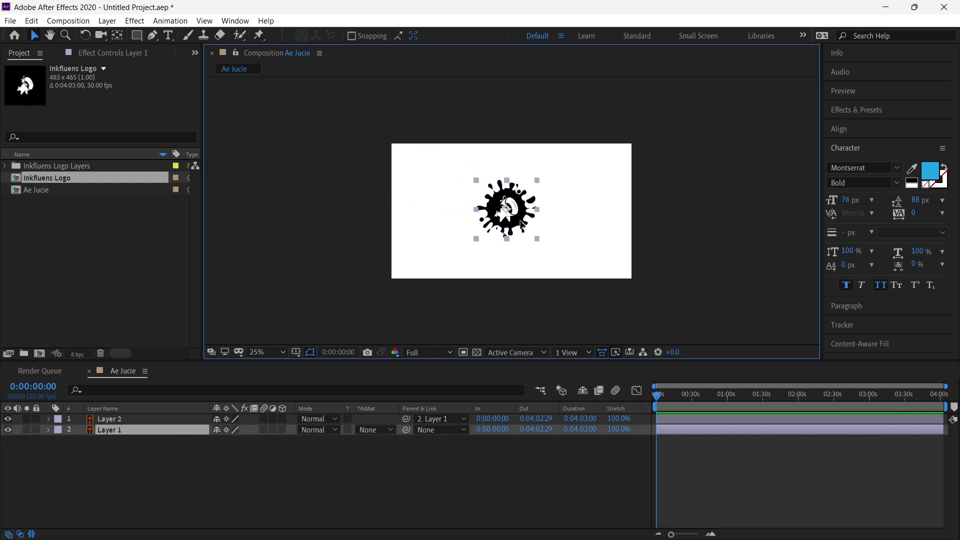
{"action": "left_click", "coordinate": [370, 445]}
{"action": "key", "text": "period"}
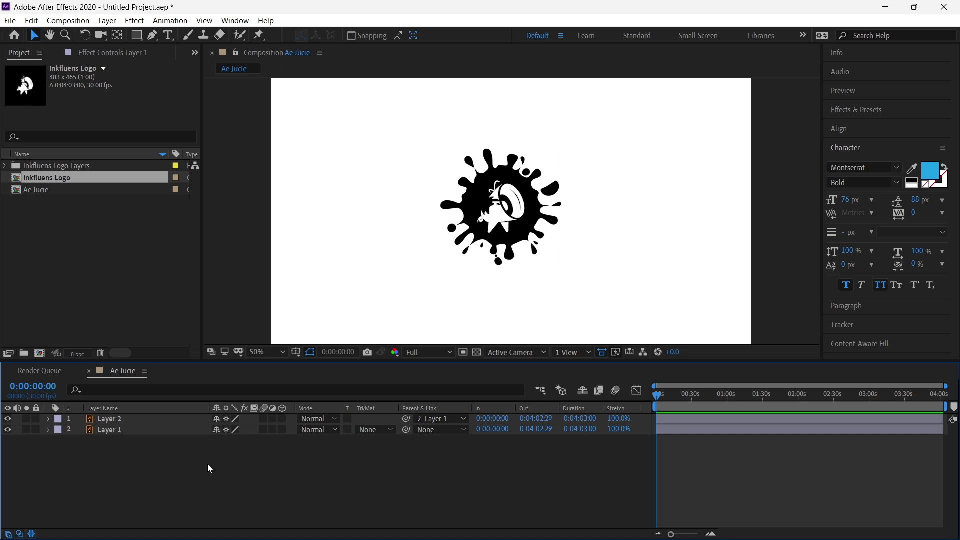
Step: Duplicate Layer 1 and place the copy above Layer 2 in the layer stack
{"action": "left_click", "coordinate": [157, 424]}
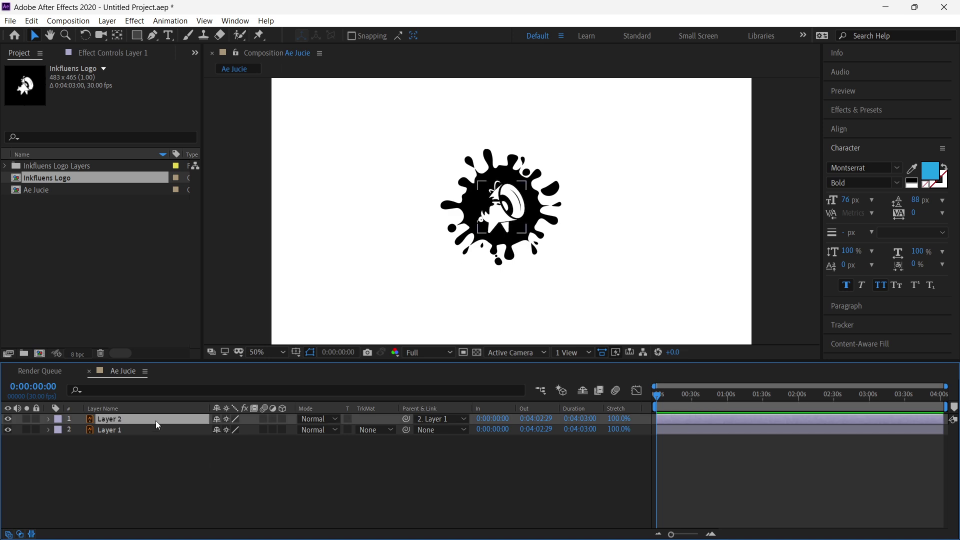
{"action": "left_click", "coordinate": [151, 431]}
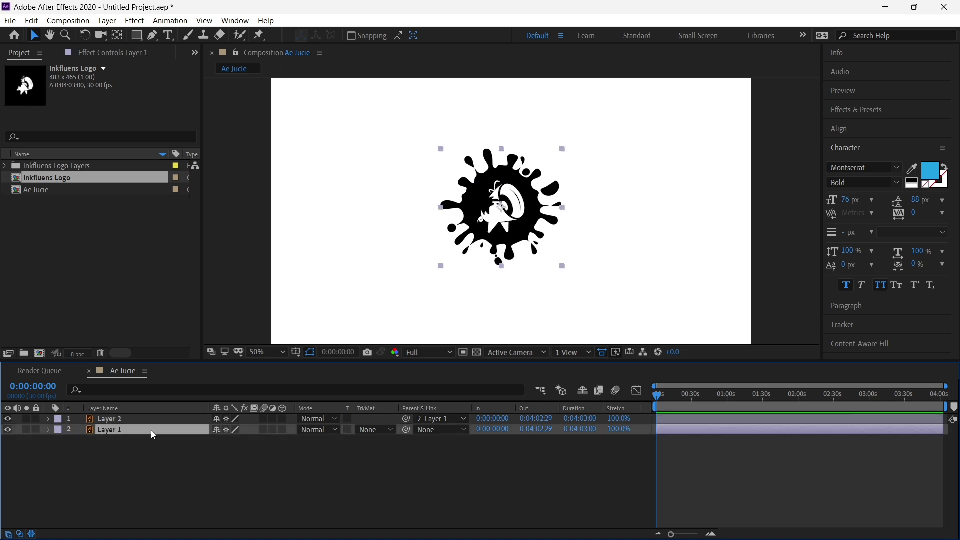
{"action": "key", "text": "ctrl+d"}
{"action": "left_click_drag", "start_coordinate": [148, 430], "coordinate": [148, 416]}
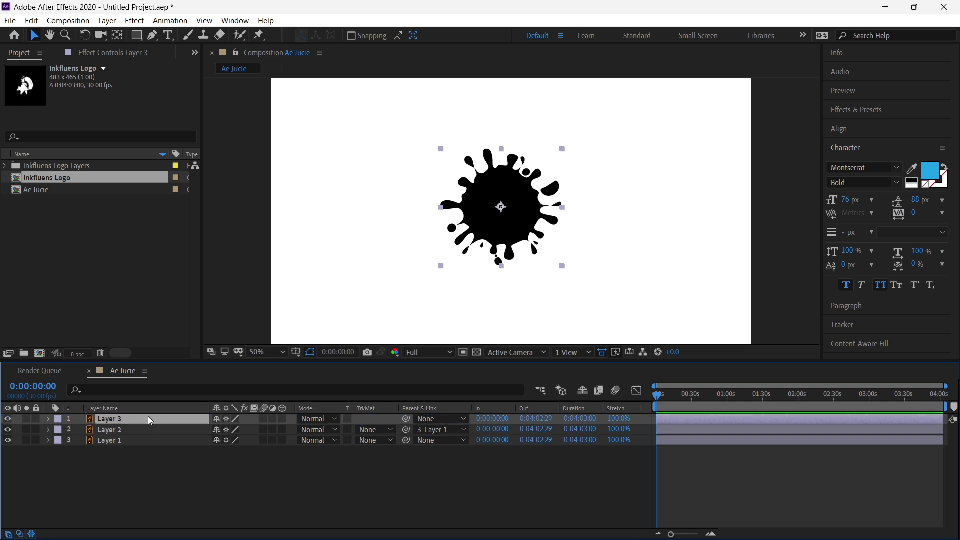
Step: Set Layer 2's track matte to Alpha Matte using Layer 3, and parent Layer 3 to Layer 1
{"action": "left_click", "coordinate": [375, 431]}
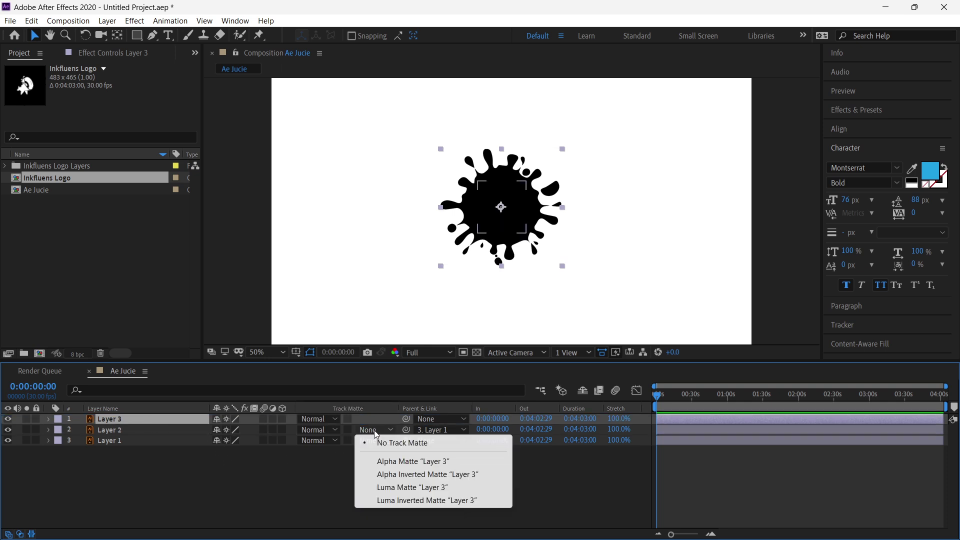
{"action": "left_click", "coordinate": [384, 459]}
{"action": "left_click_drag", "start_coordinate": [507, 222], "coordinate": [465, 233]}
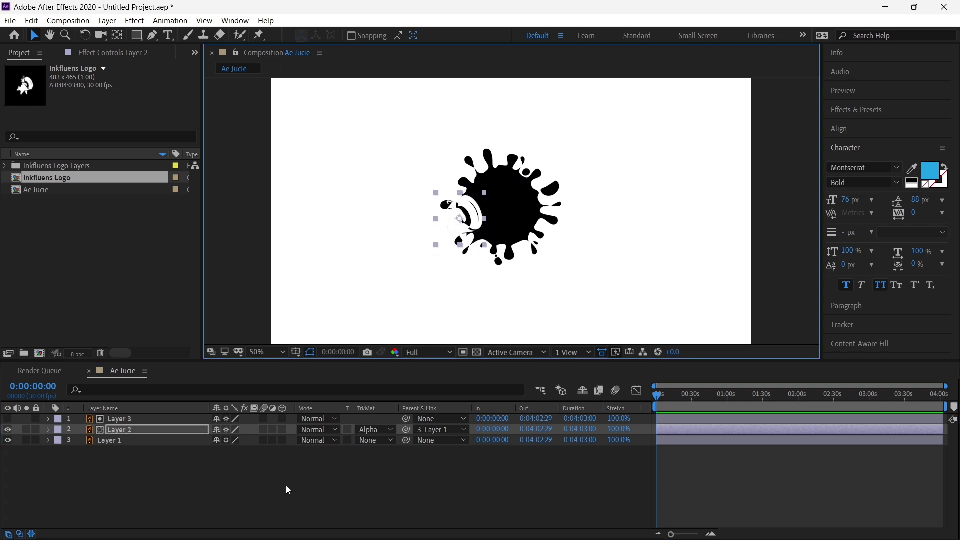
{"action": "key", "text": "ctrl+z"}
{"action": "left_click_drag", "start_coordinate": [406, 419], "coordinate": [155, 442]}
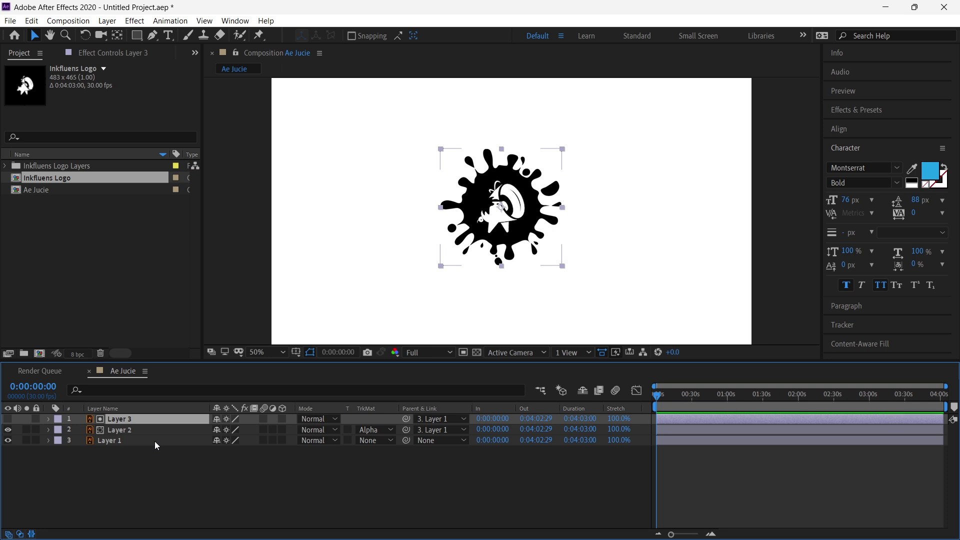
{"action": "left_click", "coordinate": [156, 452]}
Step: Open AEJuice Tools - Copy Ease and place its window clear of the logo and timeline
{"action": "left_click", "coordinate": [229, 22]}
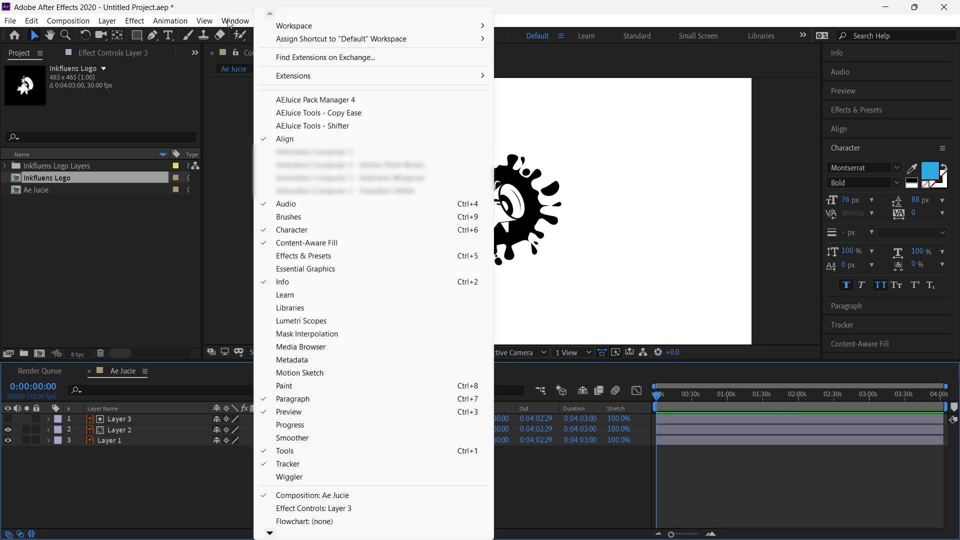
{"action": "left_click", "coordinate": [358, 113]}
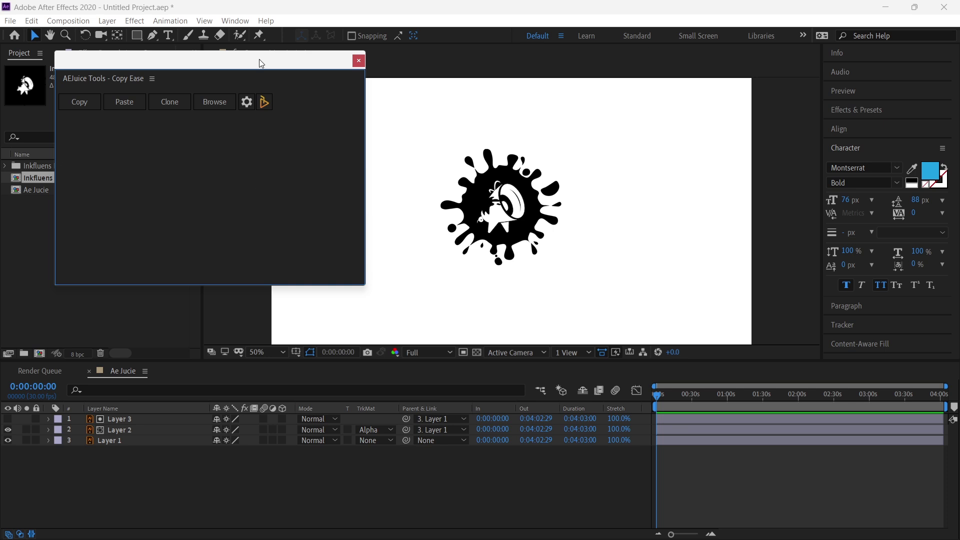
{"action": "left_click_drag", "start_coordinate": [261, 63], "coordinate": [217, 58]}
Step: Reveal Layer 1's Position property and start keyframing it at 0:00:00:00
{"action": "left_click", "coordinate": [109, 441]}
{"action": "key", "text": "p"}
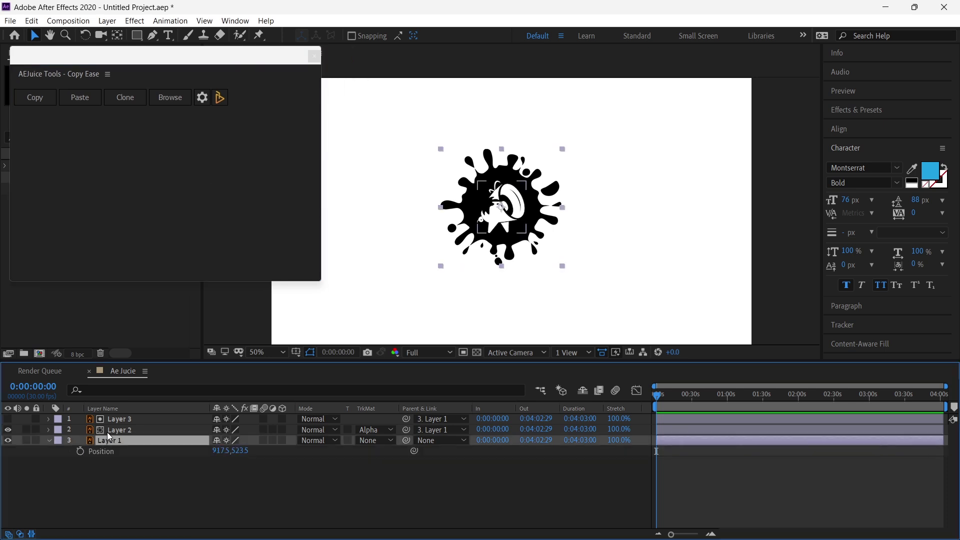
{"action": "key", "text": "p"}
{"action": "key", "text": "p"}
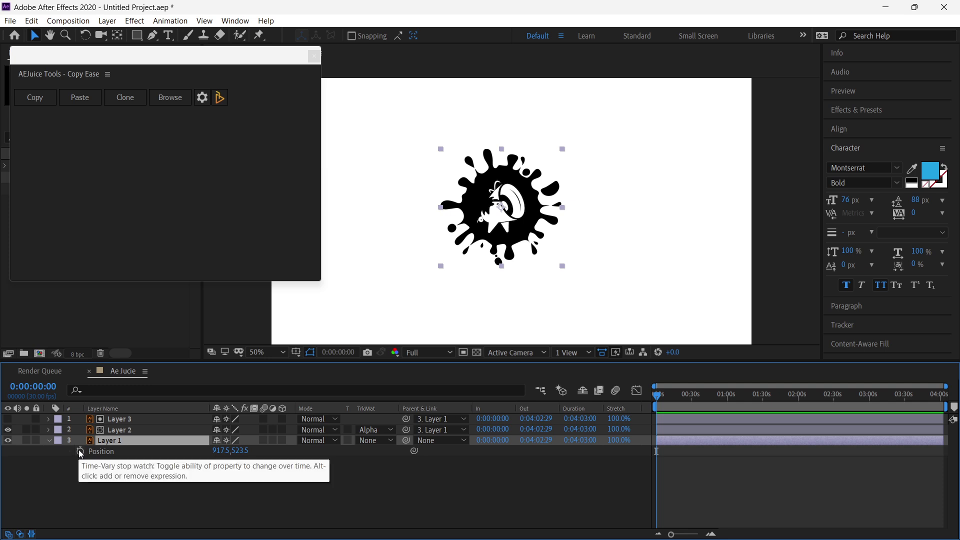
{"action": "left_click", "coordinate": [80, 451]}
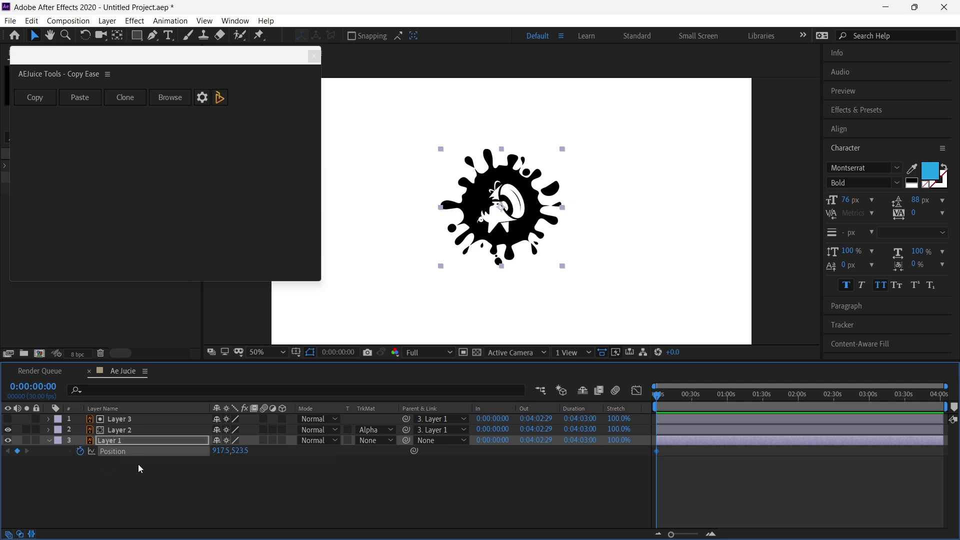
Step: Add a second Position keyframe to Layer 1 at 0:00:00:10, holding the same position
{"action": "scroll", "coordinate": [650, 395], "scroll_direction": "up", "scroll_amount": 3}
{"action": "left_click", "coordinate": [665, 398]}
{"action": "scroll", "coordinate": [611, 408], "scroll_direction": "up", "scroll_amount": 3}
{"action": "key", "text": "Home"}
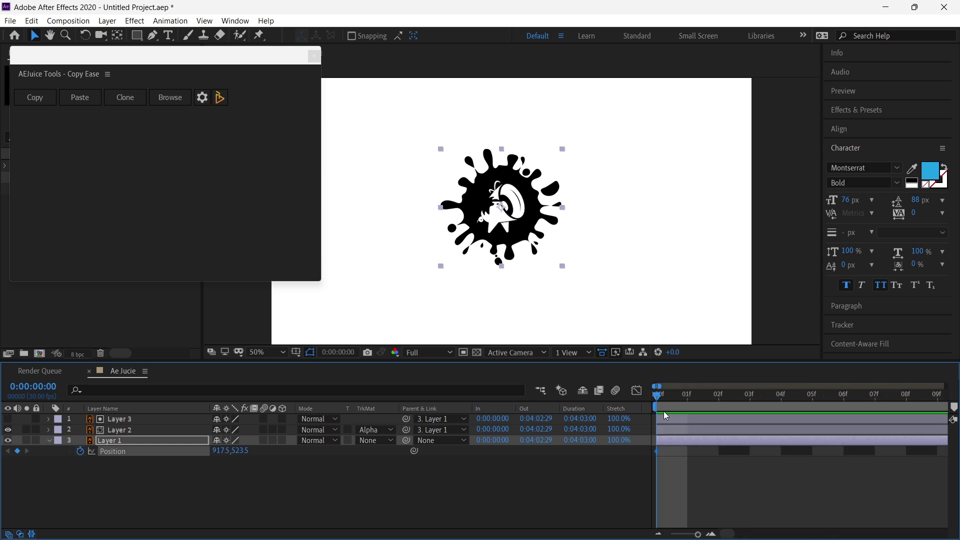
{"action": "scroll", "coordinate": [666, 416], "scroll_direction": "down", "scroll_amount": 3}
{"action": "scroll", "coordinate": [761, 474], "scroll_direction": "down", "scroll_amount": 2}
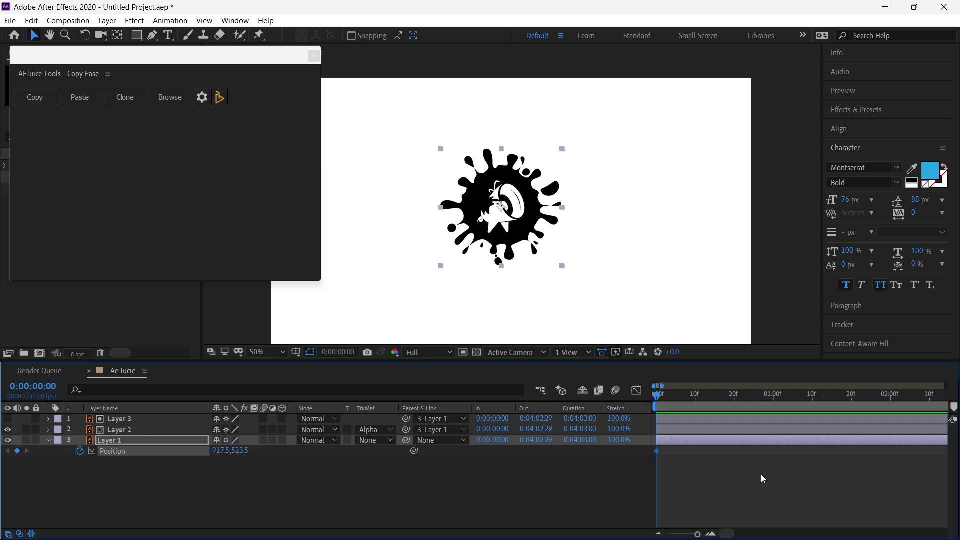
{"action": "key", "text": "shift+Page_Down"}
{"action": "left_click", "coordinate": [18, 451]}
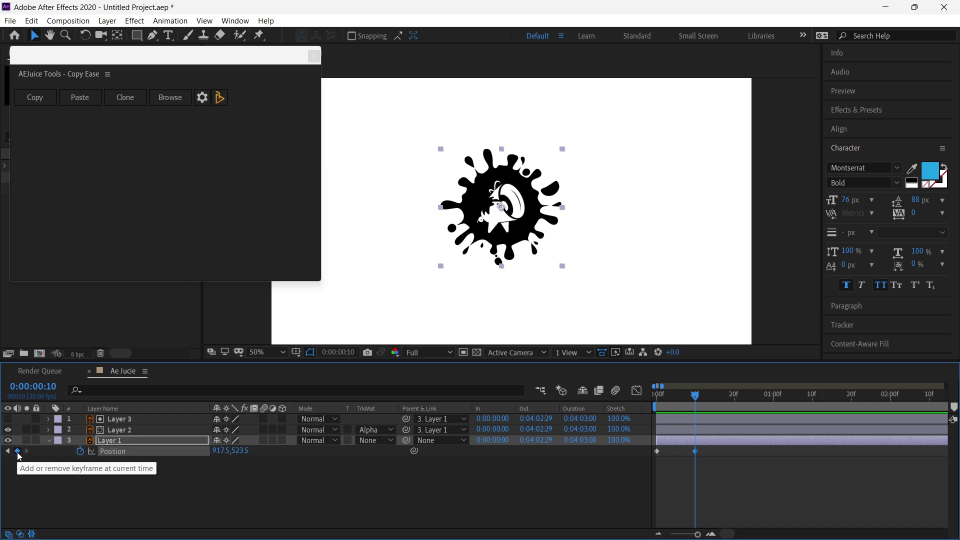
{"action": "left_click", "coordinate": [15, 463]}
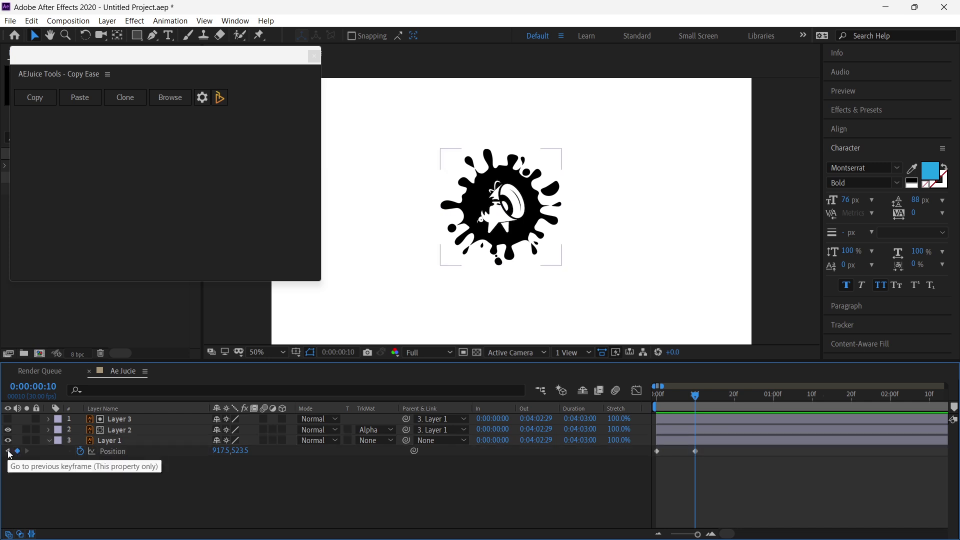
Step: At Layer 1's first Position keyframe, move the logo straight down out of the composition to 917.5, 1343.5
{"action": "left_click", "coordinate": [9, 452]}
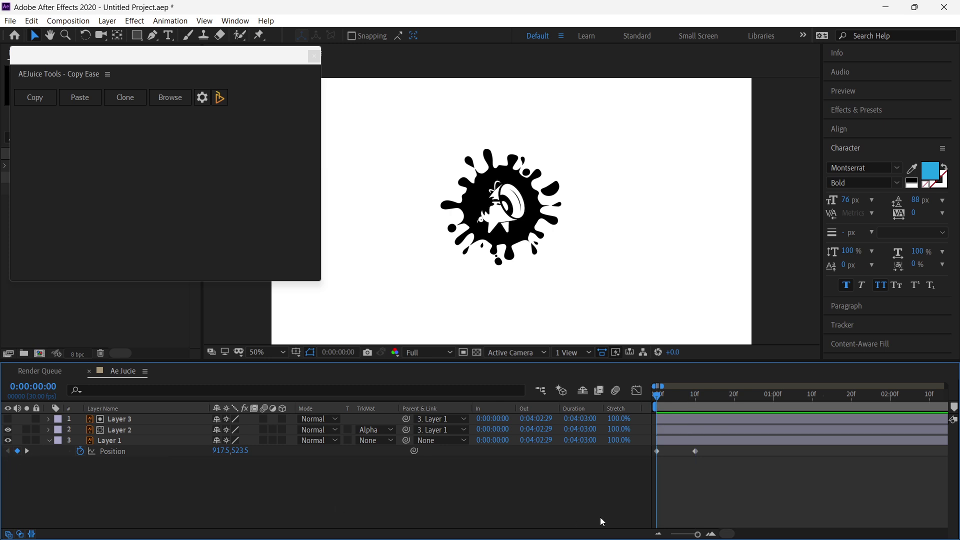
{"action": "left_click", "coordinate": [657, 452]}
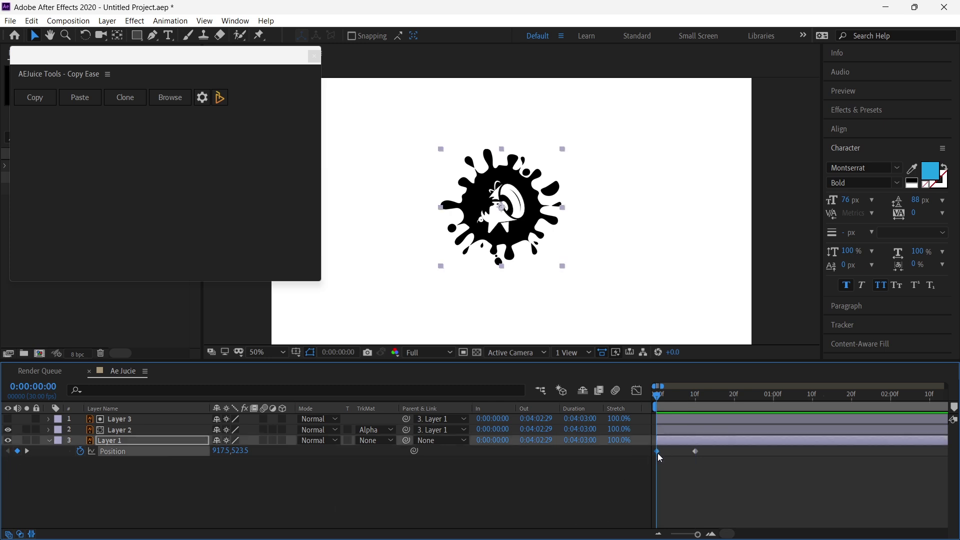
{"action": "key", "text": "shift+Down"}
{"action": "key", "text": "shift+Down"}
{"action": "key", "text": "shift+Down"}
{"action": "key", "text": "shift+Down"}
{"action": "key", "text": "shift+Down"}
{"action": "key", "text": "shift+Down"}
{"action": "key", "text": "shift+Down"}
{"action": "key", "text": "shift+Down"}
{"action": "key", "text": "shift+Down"}
{"action": "key", "text": "shift+Down"}
{"action": "key", "text": "shift+Down"}
{"action": "key", "text": "shift+Down"}
{"action": "key", "text": "shift+Down"}
{"action": "key", "text": "shift+Down"}
{"action": "key", "text": "shift+Down"}
{"action": "key", "text": "shift+Down"}
{"action": "key", "text": "shift+Down"}
{"action": "key", "text": "shift+Down"}
{"action": "key", "text": "shift+Down"}
{"action": "key", "text": "shift+Down"}
{"action": "key", "text": "shift+Down"}
{"action": "key", "text": "shift+Down"}
{"action": "key", "text": "shift+Down"}
{"action": "key", "text": "shift+Down"}
{"action": "key", "text": "shift+Down"}
{"action": "key", "text": "shift+Down"}
{"action": "key", "text": "shift+Down"}
{"action": "key", "text": "shift+Down"}
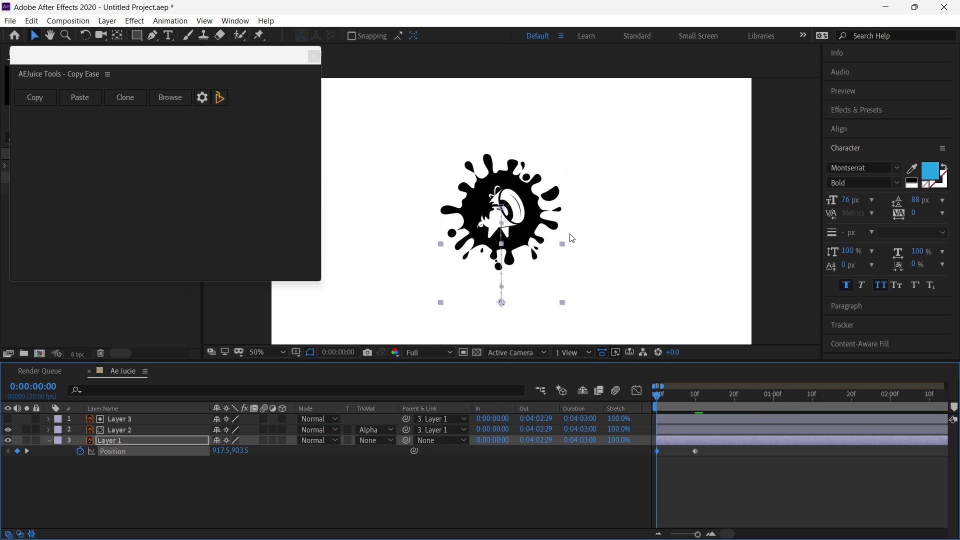
{"action": "key", "text": "comma"}
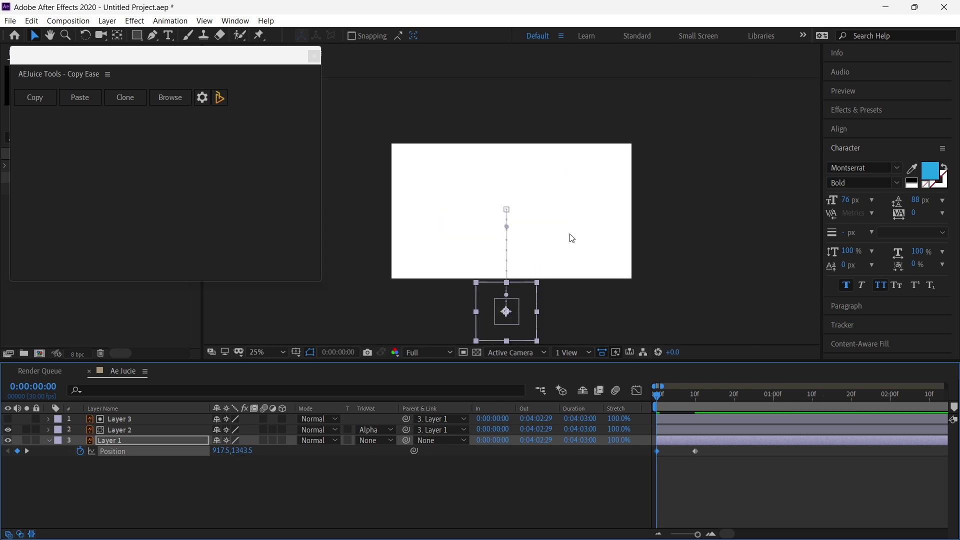
Step: Apply Easy Ease to both of Layer 1's Position keyframes
{"action": "left_click_drag", "start_coordinate": [707, 446], "coordinate": [640, 468]}
{"action": "right_click", "coordinate": [656, 449]}
{"action": "mouse_move", "coordinate": [688, 441]}
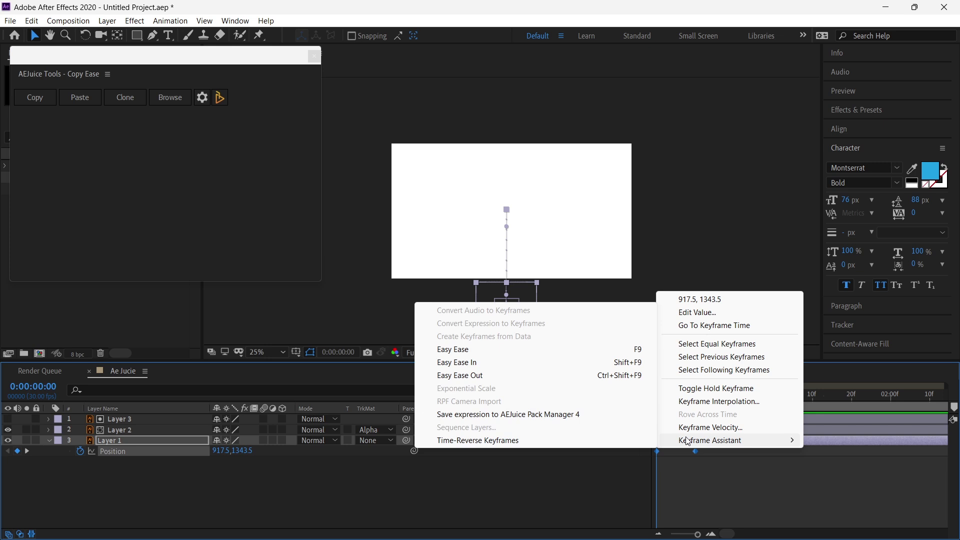
{"action": "left_click", "coordinate": [609, 349]}
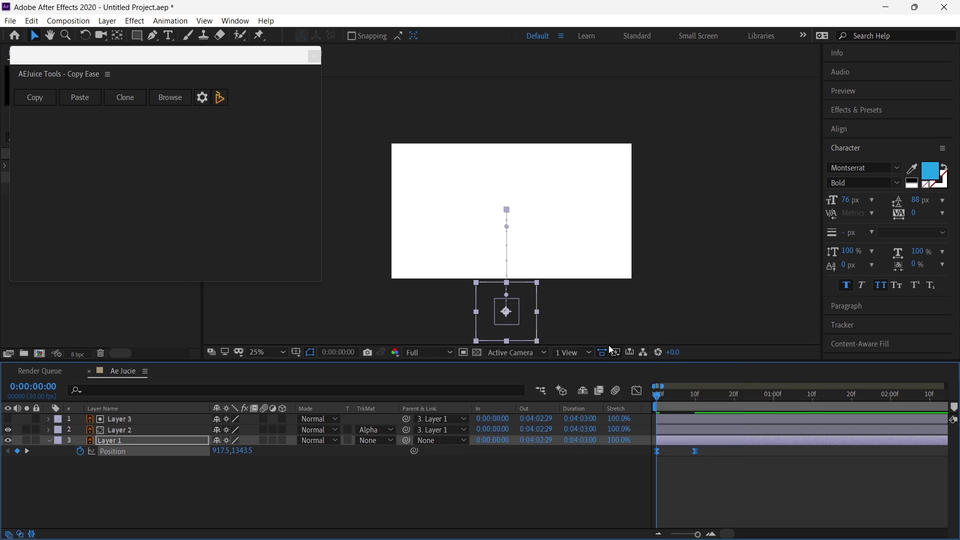
Step: Reshape Layer 1's Position speed graph so the speed peaks early and slows gradually into the last keyframe
{"action": "left_click", "coordinate": [637, 392]}
{"action": "scroll", "coordinate": [731, 497], "scroll_direction": "up", "scroll_amount": 2}
{"action": "left_click_drag", "start_coordinate": [764, 484], "coordinate": [700, 503]}
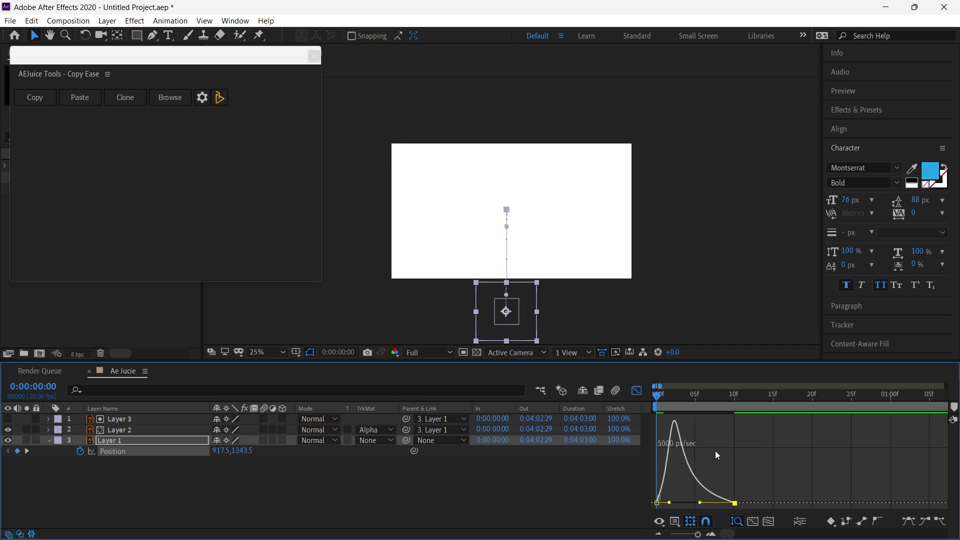
{"action": "left_click", "coordinate": [638, 392]}
{"action": "left_click", "coordinate": [805, 266]}
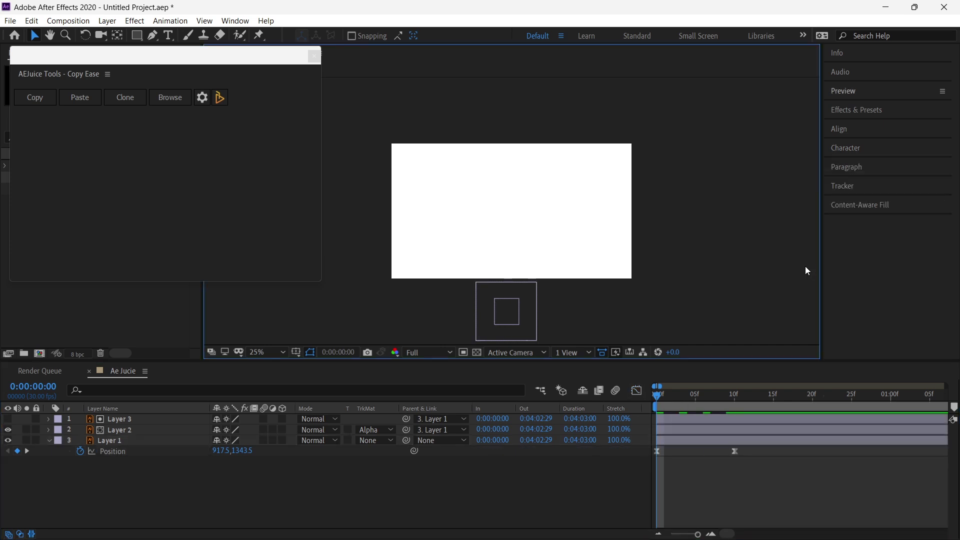
Step: Preview Layer 1's eased upward movement from the start of the composition
{"action": "key", "text": "space"}
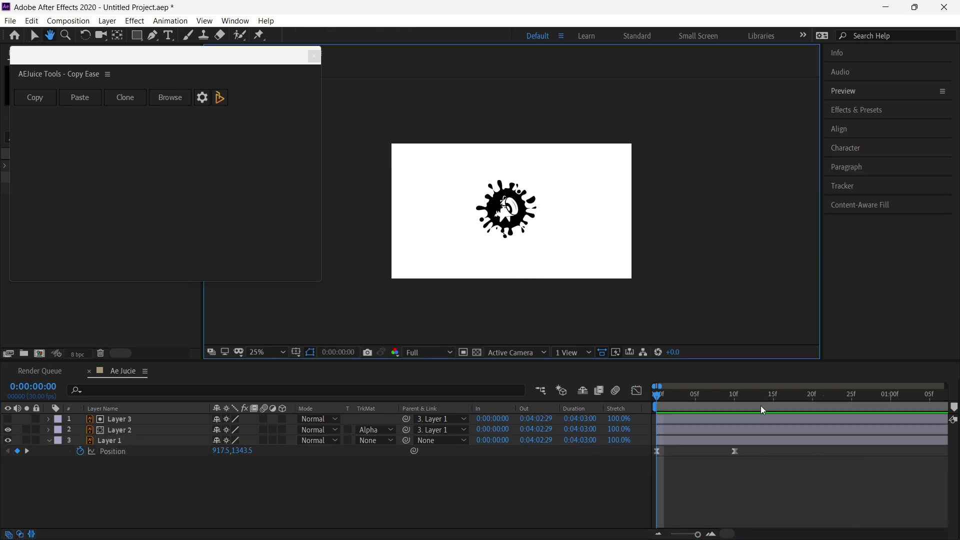
{"action": "key", "text": "space"}
{"action": "left_click_drag", "start_coordinate": [743, 396], "coordinate": [649, 409]}
{"action": "key", "text": "minus"}
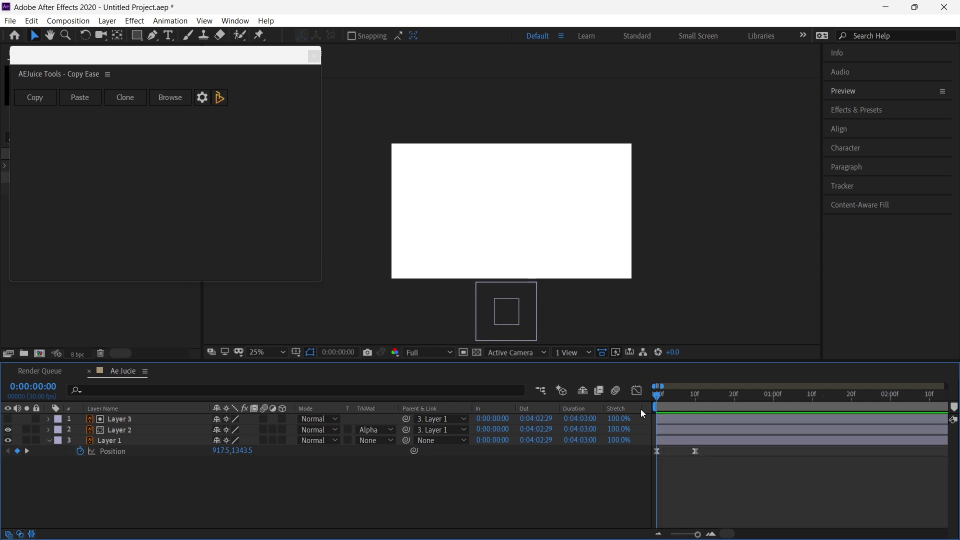
{"action": "key", "text": "space"}
{"action": "key", "text": "space"}
Step: Move Layer 1's last Position keyframe to 0:00:00:20 and preview the slower movement
{"action": "left_click_drag", "start_coordinate": [698, 456], "coordinate": [735, 455]}
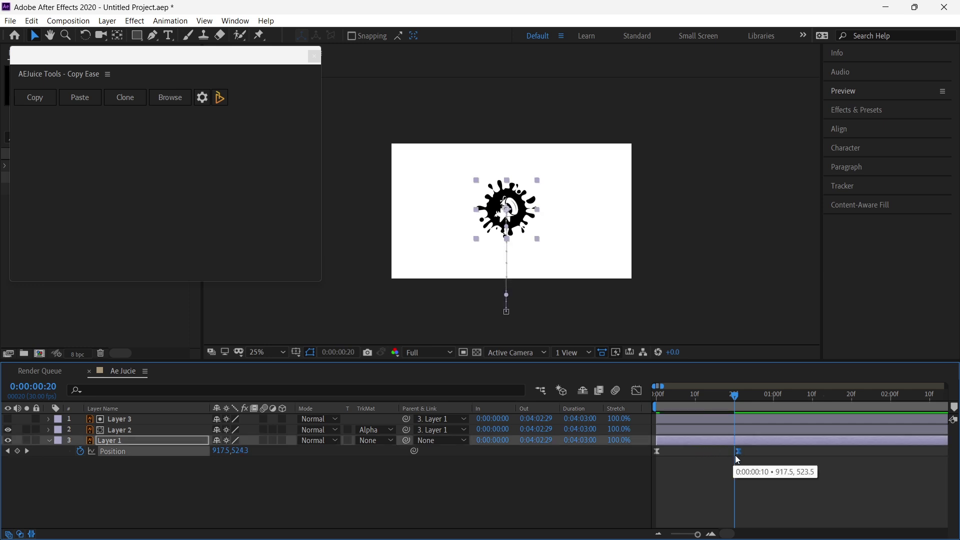
{"action": "left_click", "coordinate": [675, 399]}
{"action": "key", "text": "space"}
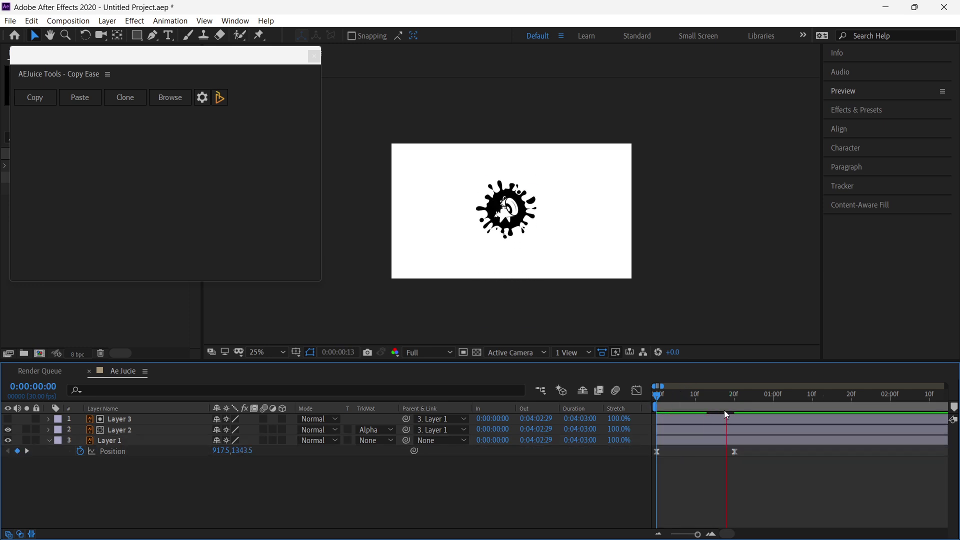
{"action": "key", "text": "space"}
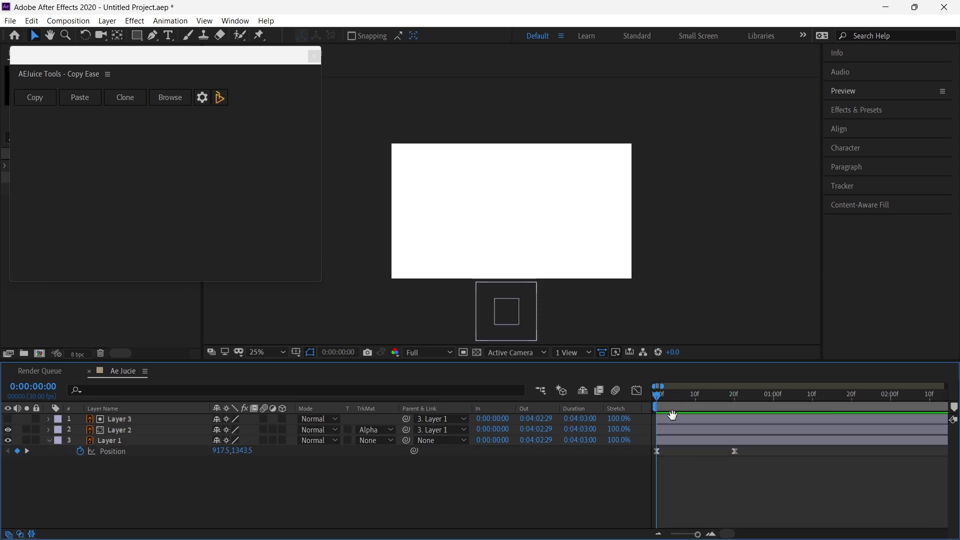
{"action": "key", "text": "space"}
Step: Add Position keyframes to Layer 2 at 0:00:00:09 and 0:00:00:29
{"action": "left_click", "coordinate": [691, 396]}
{"action": "left_click", "coordinate": [700, 430]}
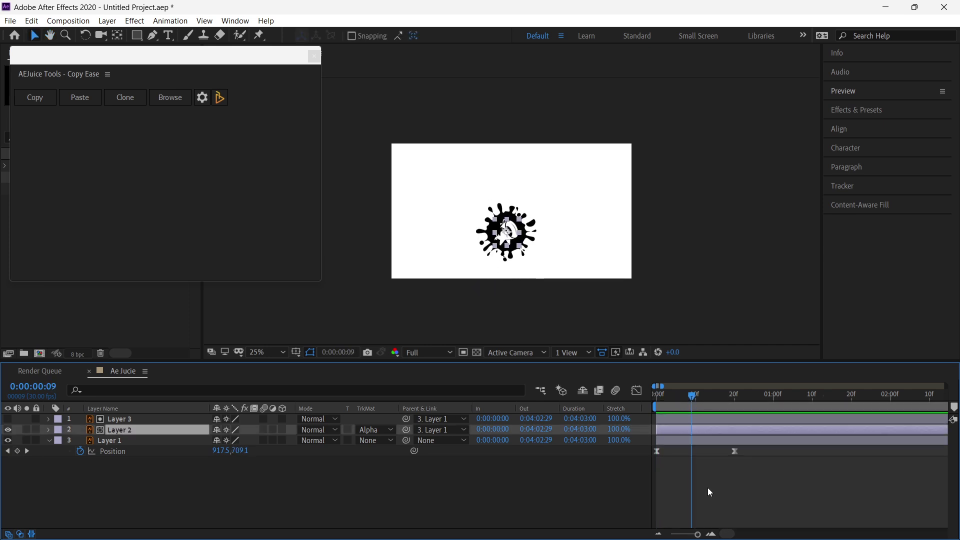
{"action": "key", "text": "p"}
{"action": "left_click", "coordinate": [80, 440]}
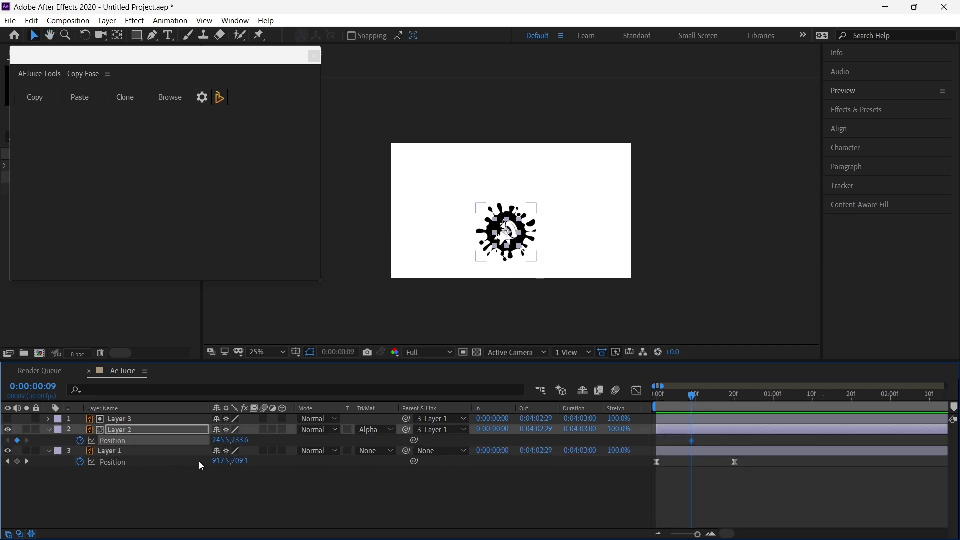
{"action": "key", "text": "shift+Page_Down"}
{"action": "key", "text": "shift+Page_Down"}
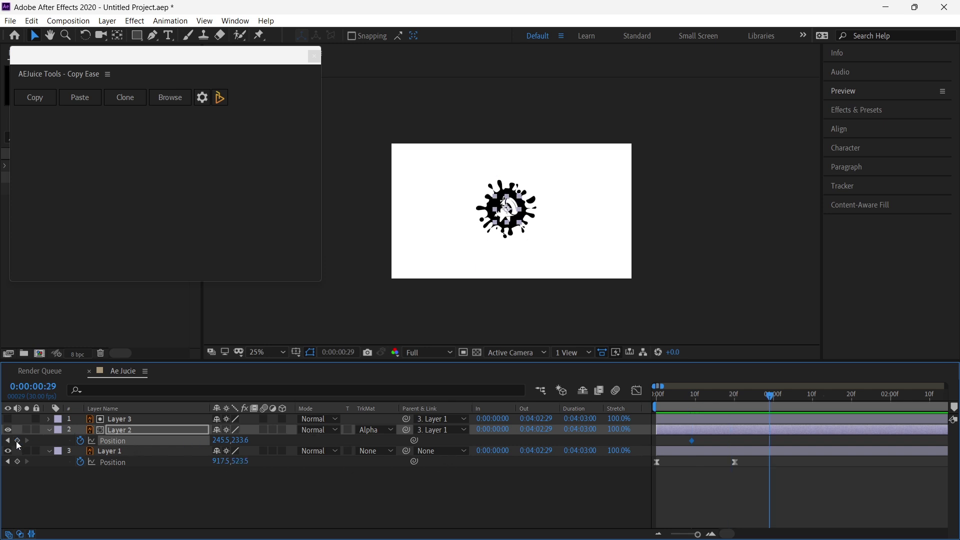
{"action": "left_click", "coordinate": [17, 441]}
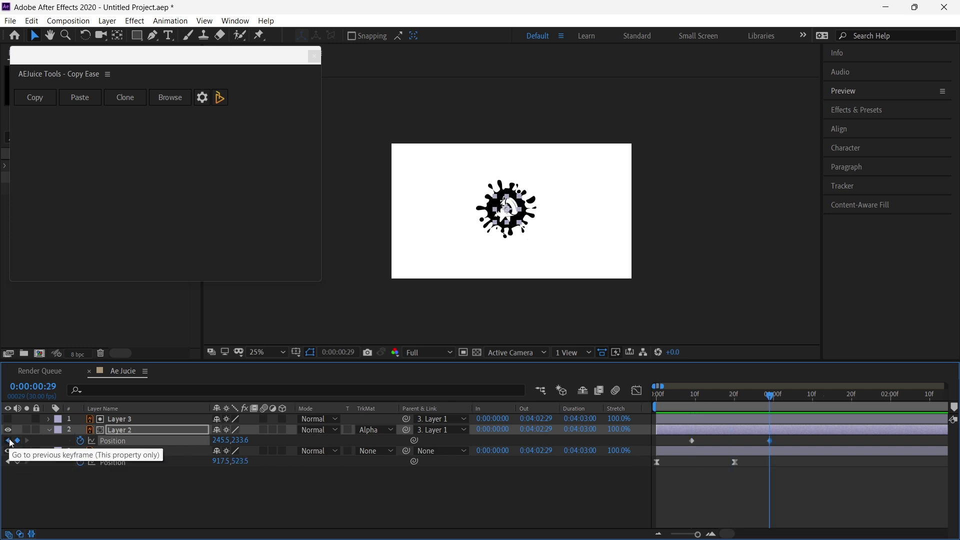
Step: At Layer 2's first Position keyframe, shift the inner artwork left out of the splash to -114.5, 233.6
{"action": "left_click", "coordinate": [8, 441]}
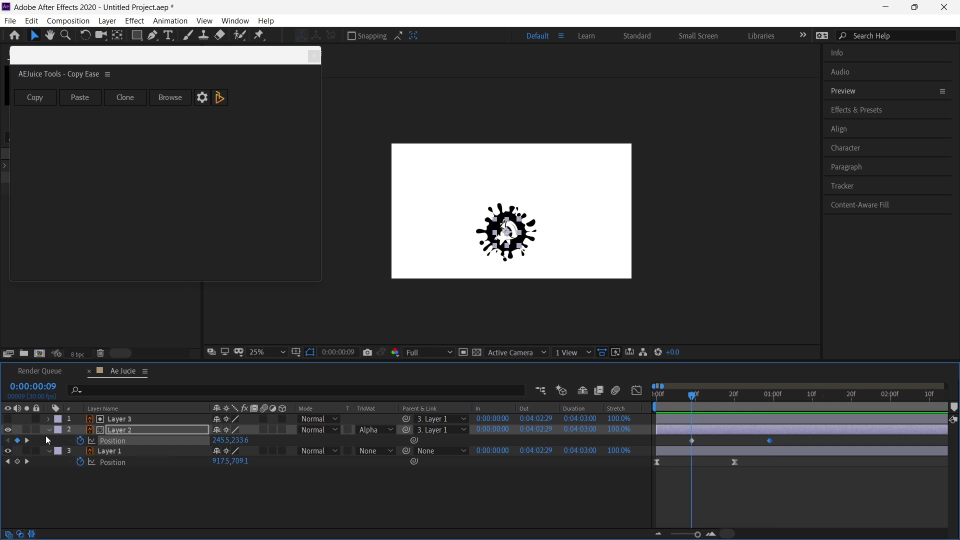
{"action": "key", "text": "shift+Left"}
{"action": "key", "text": "shift+Left"}
{"action": "key", "text": "shift+Left"}
{"action": "key", "text": "shift+Left"}
{"action": "key", "text": "shift+Left"}
{"action": "key", "text": "shift+Left"}
{"action": "key", "text": "shift+Left"}
{"action": "key", "text": "shift+Left"}
{"action": "key", "text": "shift+Left"}
{"action": "key", "text": "shift+Left"}
{"action": "key", "text": "shift+Left"}
{"action": "key", "text": "shift+Left"}
{"action": "key", "text": "shift+Left"}
{"action": "key", "text": "shift+Left"}
{"action": "key", "text": "shift+Left"}
{"action": "key", "text": "shift+Left"}
{"action": "key", "text": "shift+Left"}
{"action": "key", "text": "shift+Left"}
{"action": "key", "text": "shift+Left"}
{"action": "key", "text": "shift+Left"}
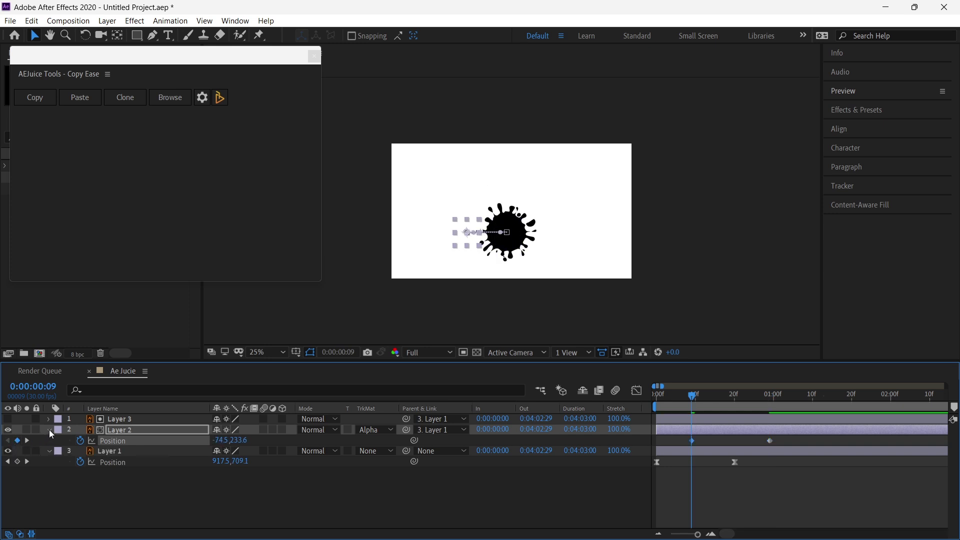
{"action": "left_click", "coordinate": [761, 464]}
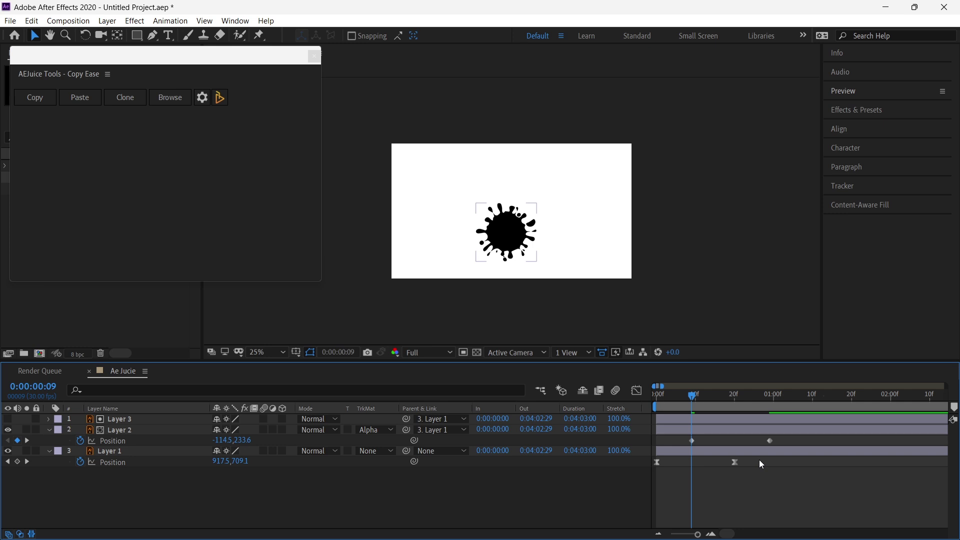
Step: Use Copy Ease to copy the easing of Layer 1's two Position keyframes and paste it onto Layer 2's two Position keyframes
{"action": "left_click_drag", "start_coordinate": [759, 460], "coordinate": [649, 476]}
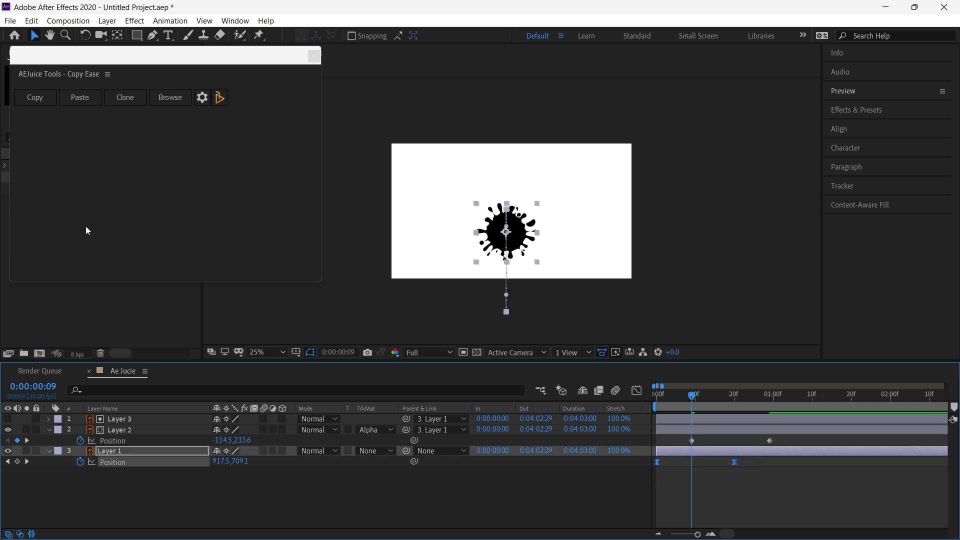
{"action": "left_click", "coordinate": [31, 100]}
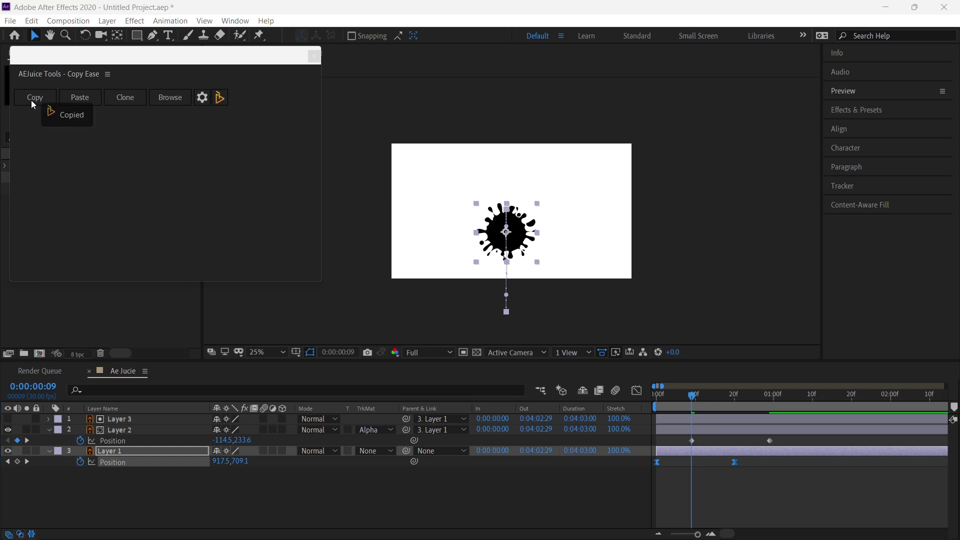
{"action": "left_click_drag", "start_coordinate": [784, 437], "coordinate": [679, 446]}
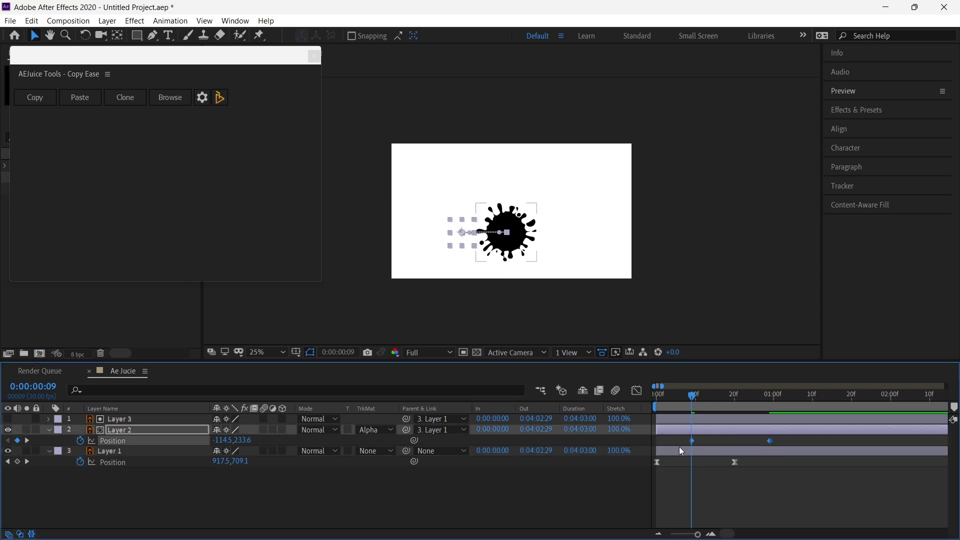
{"action": "left_click", "coordinate": [91, 98]}
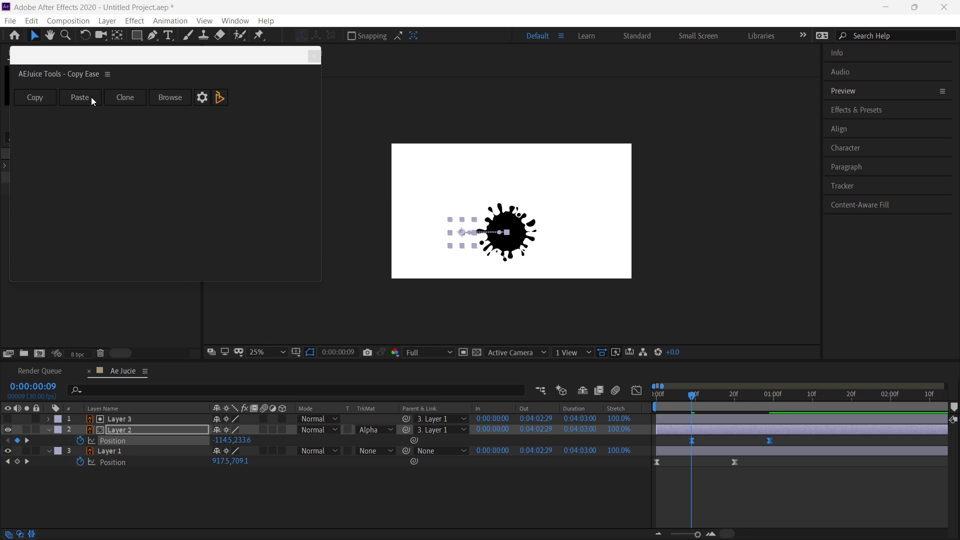
Step: Check Layer 2's Position speed graph and preview the whole logo animation from the start
{"action": "left_click", "coordinate": [636, 392]}
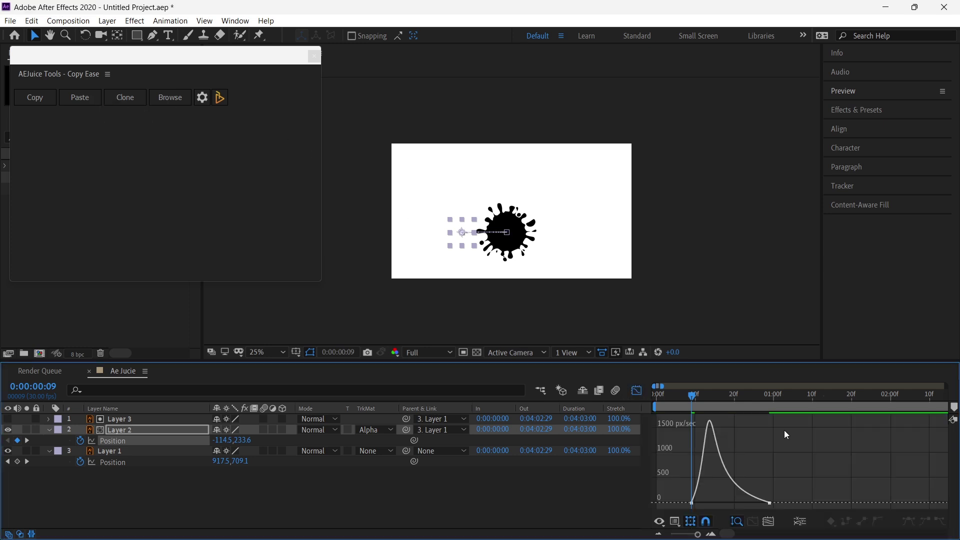
{"action": "key", "text": "space"}
{"action": "key", "text": "shift+F3"}
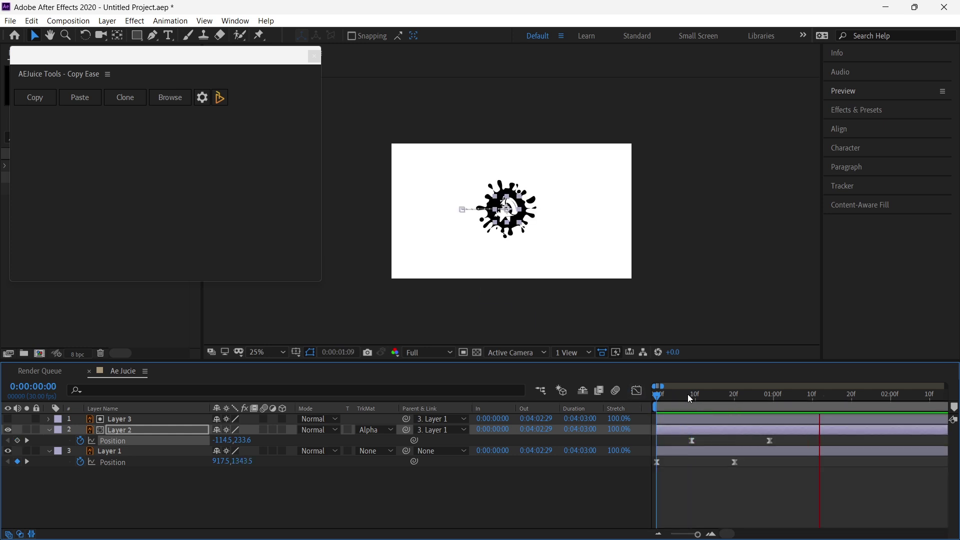
{"action": "key", "text": "space"}
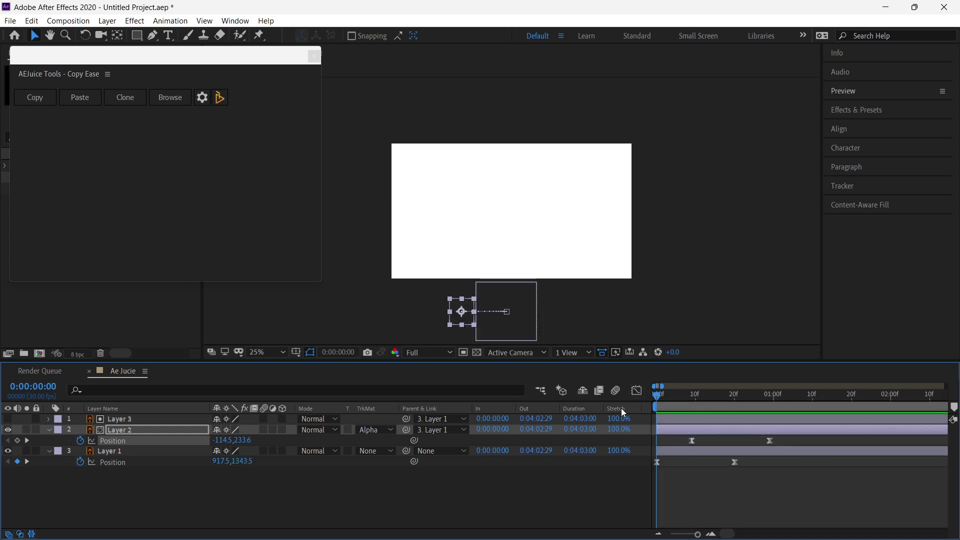
{"action": "left_click", "coordinate": [743, 481]}
{"action": "key", "text": "space"}
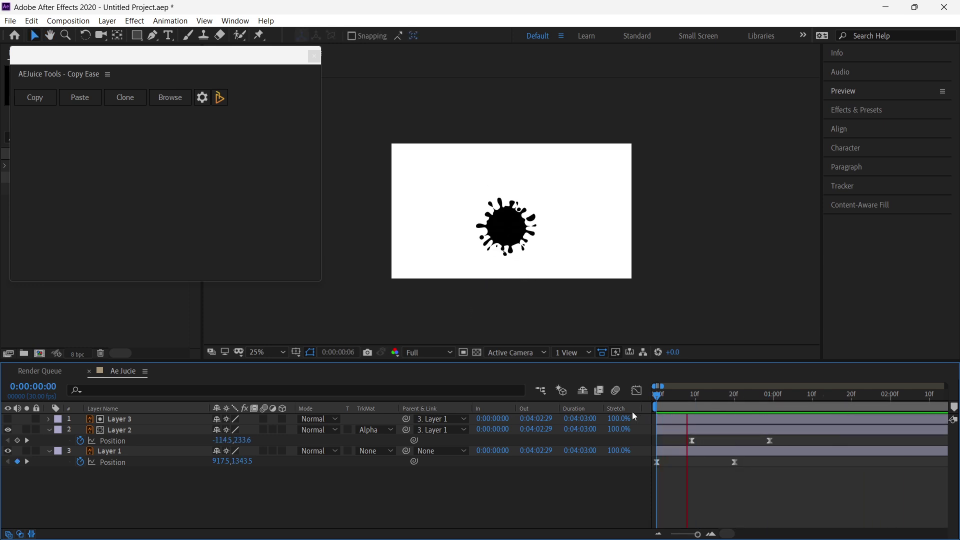
Step: Stop the preview at 0:00:01:00, review Copy Ease's preset eases and shortcut settings, and close the tool
{"action": "left_click", "coordinate": [774, 396]}
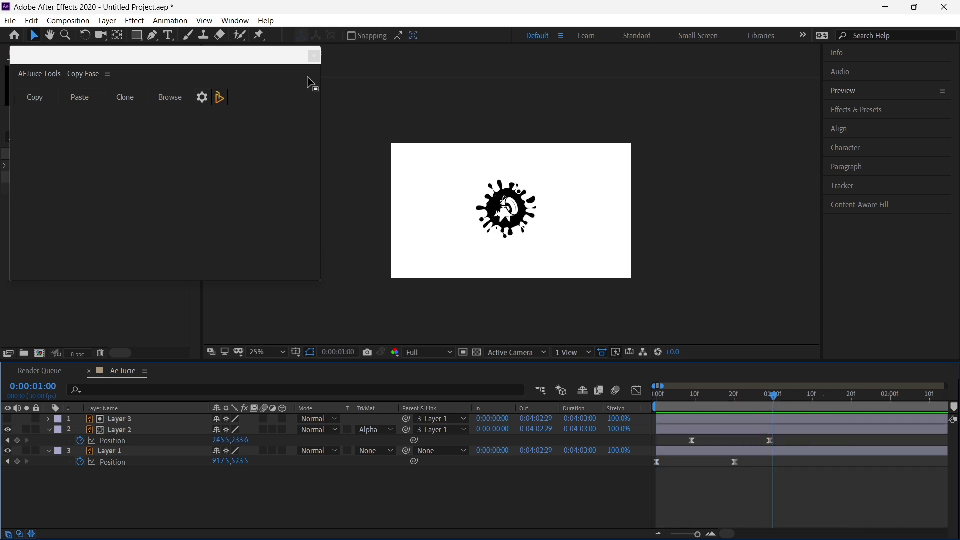
{"action": "left_click", "coordinate": [175, 98]}
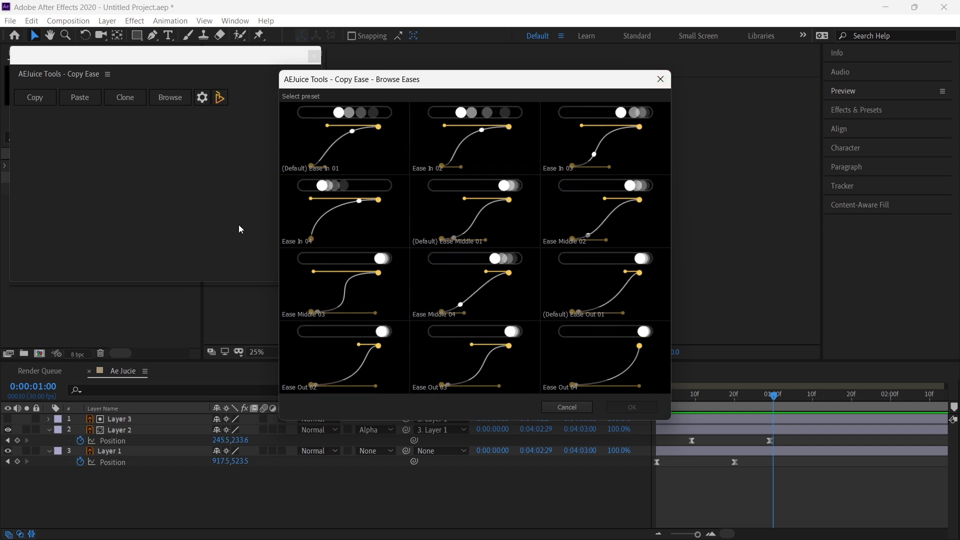
{"action": "left_click", "coordinate": [661, 80]}
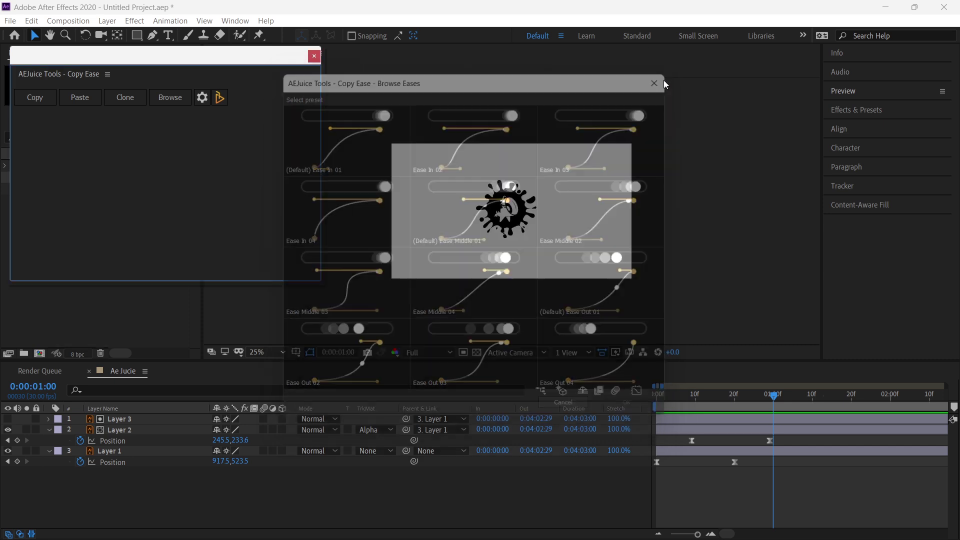
{"action": "left_click", "coordinate": [203, 98]}
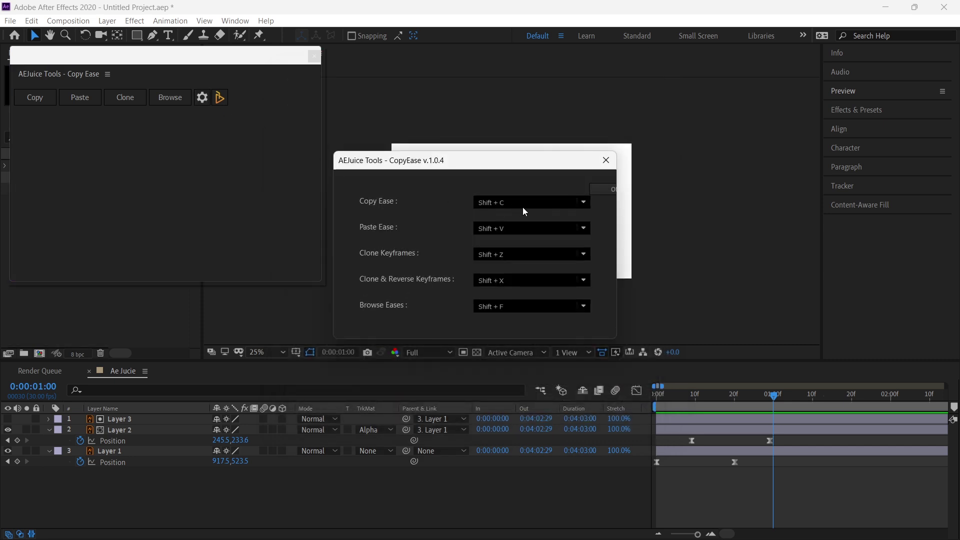
{"action": "left_click", "coordinate": [610, 163]}
{"action": "left_click", "coordinate": [315, 56]}
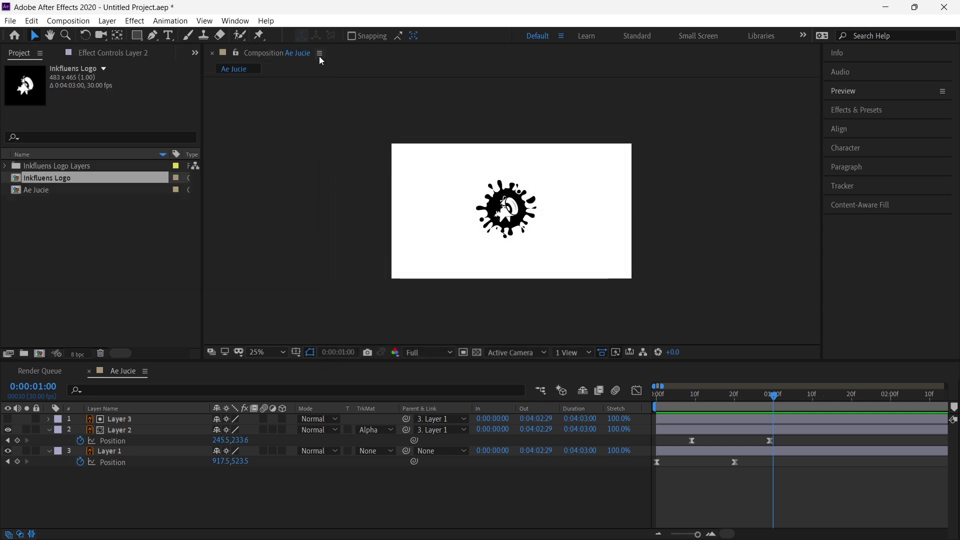
Step: Open AEJuice Shifter and shift the start of all three logo layers by 7 frames, leaving their keyframes in place
{"action": "left_click", "coordinate": [235, 20]}
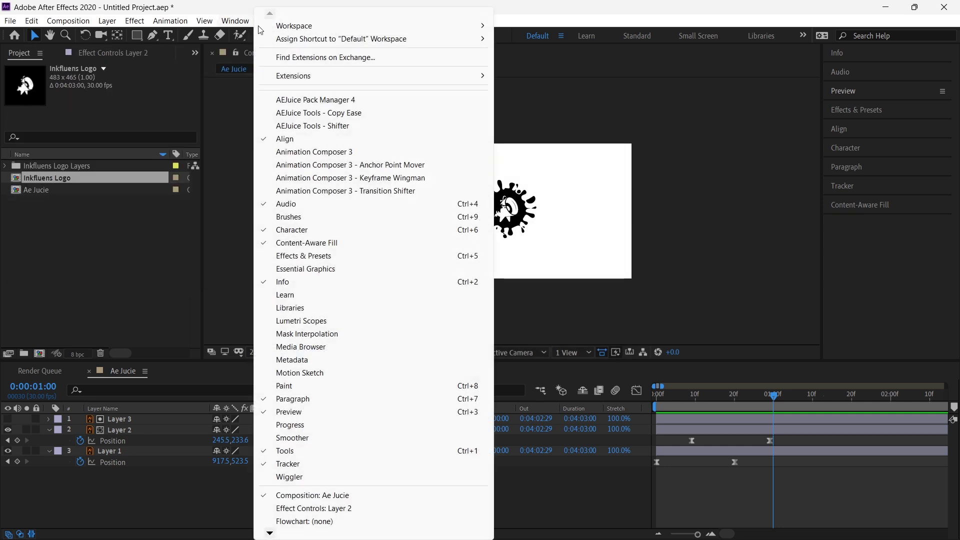
{"action": "left_click", "coordinate": [370, 126]}
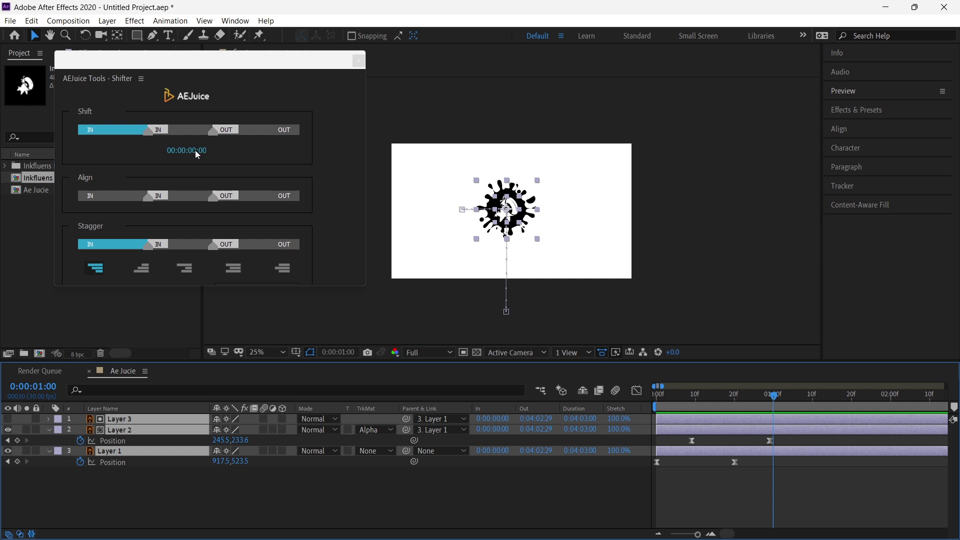
{"action": "left_click_drag", "start_coordinate": [191, 150], "coordinate": [199, 150]}
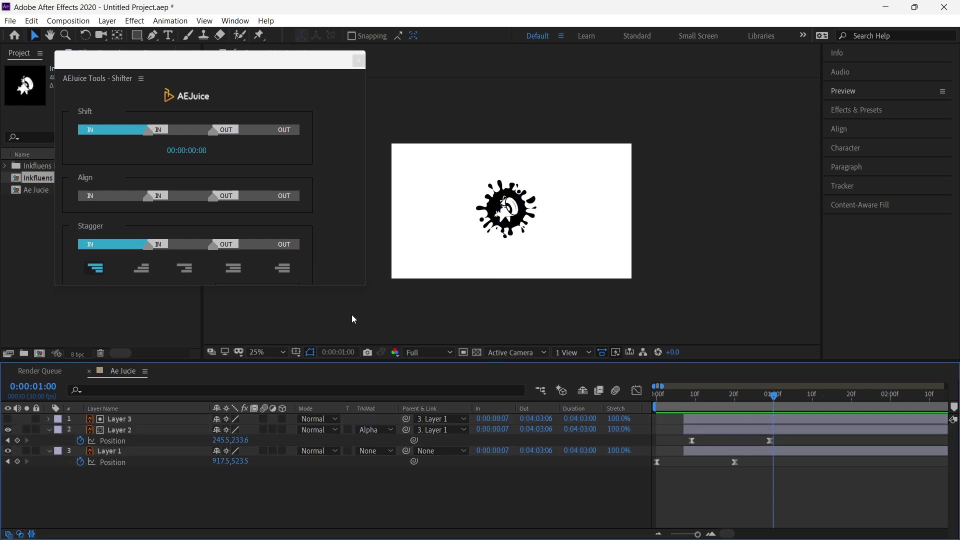
Step: Use Shifter to align the in points of Layers 1, 2 and 3, with their keyframes, to 0:00:01:08
{"action": "left_click_drag", "start_coordinate": [772, 398], "coordinate": [807, 399]}
{"action": "left_click", "coordinate": [809, 418]}
{"action": "left_click", "coordinate": [807, 451], "text": "shift"}
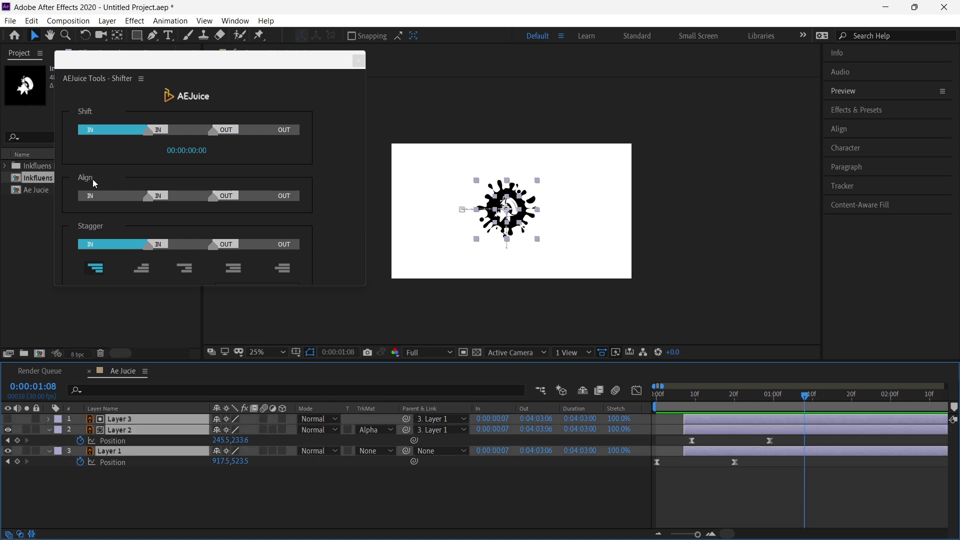
{"action": "left_click", "coordinate": [182, 197]}
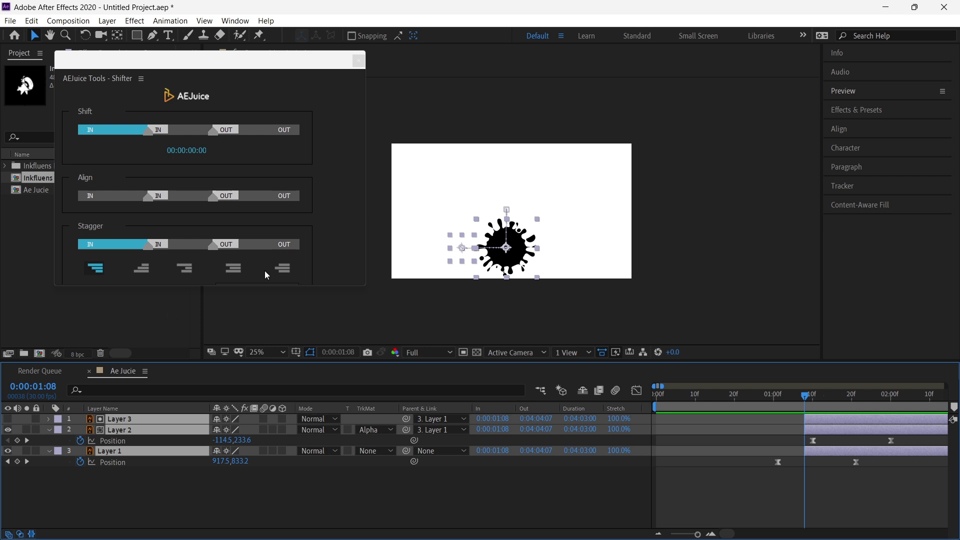
Step: Stagger the in points of the three layers by 5 frames with Shifter, trying two of its stagger patterns
{"action": "left_click", "coordinate": [183, 269]}
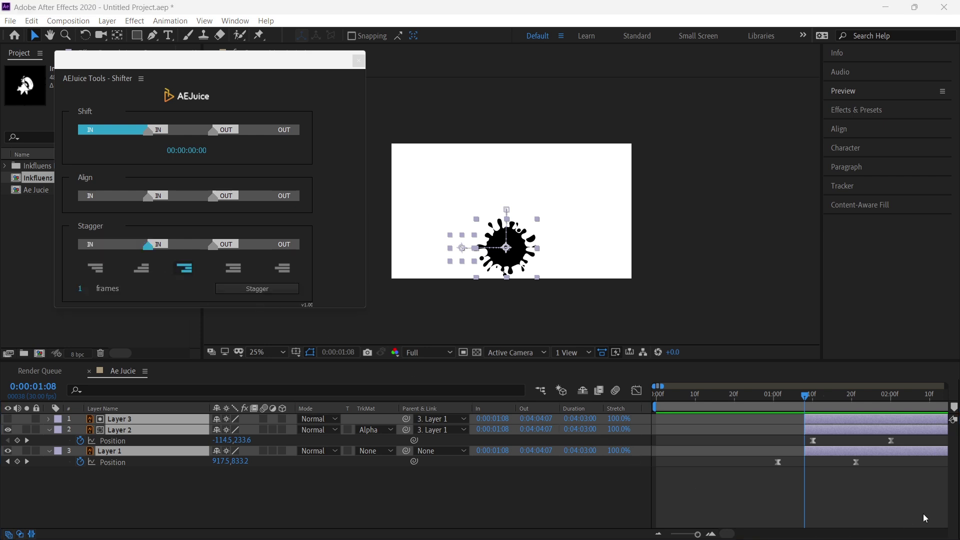
{"action": "left_click_drag", "start_coordinate": [834, 431], "coordinate": [773, 439]}
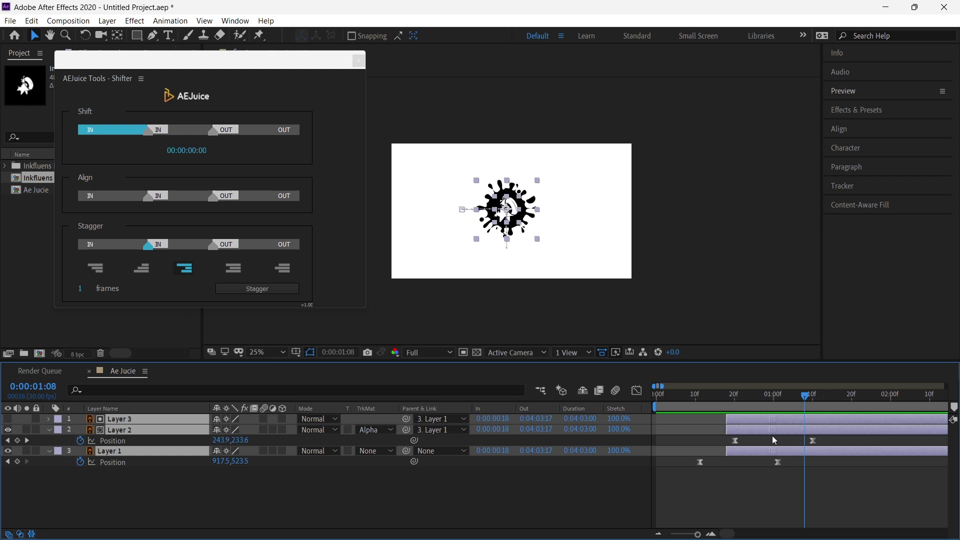
{"action": "key", "text": "ctrl+z"}
{"action": "left_click", "coordinate": [127, 244]}
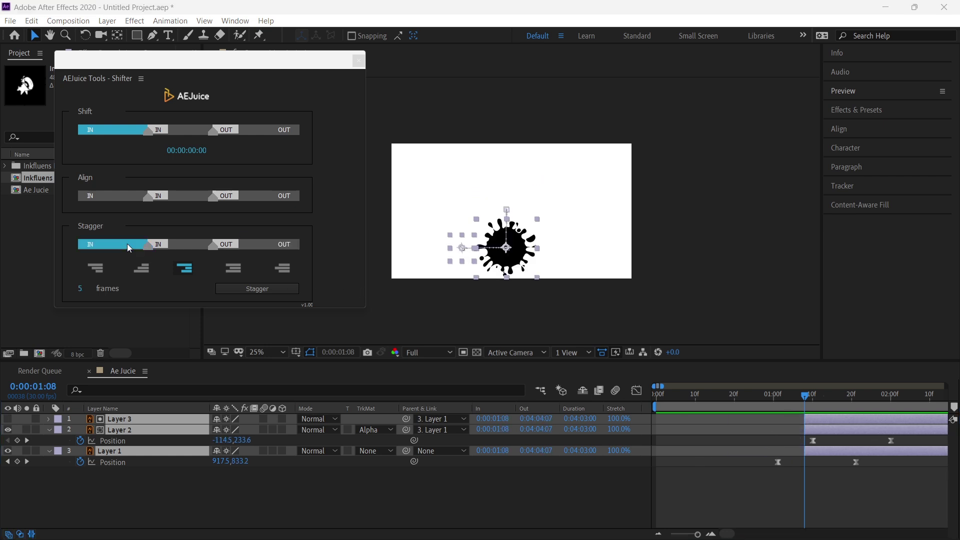
{"action": "left_click", "coordinate": [278, 291]}
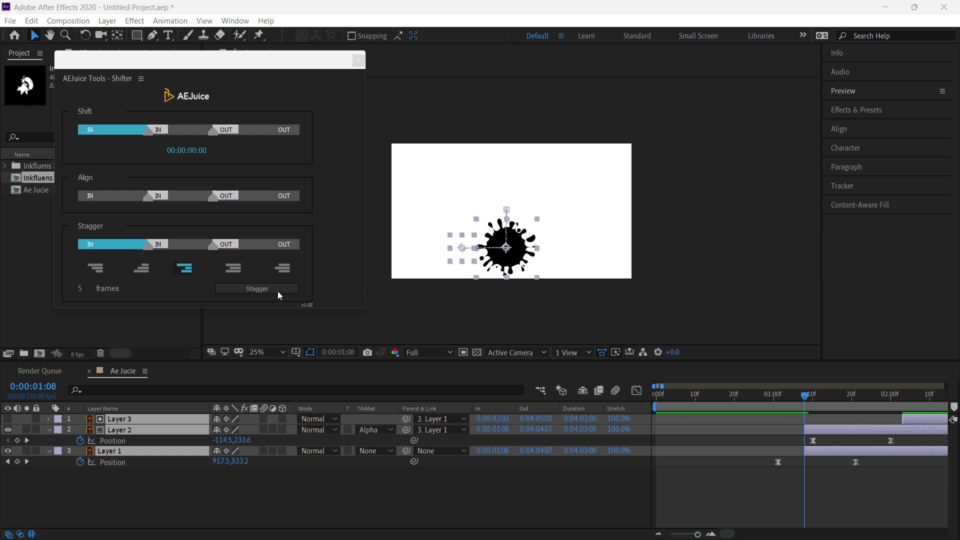
{"action": "left_click", "coordinate": [233, 268]}
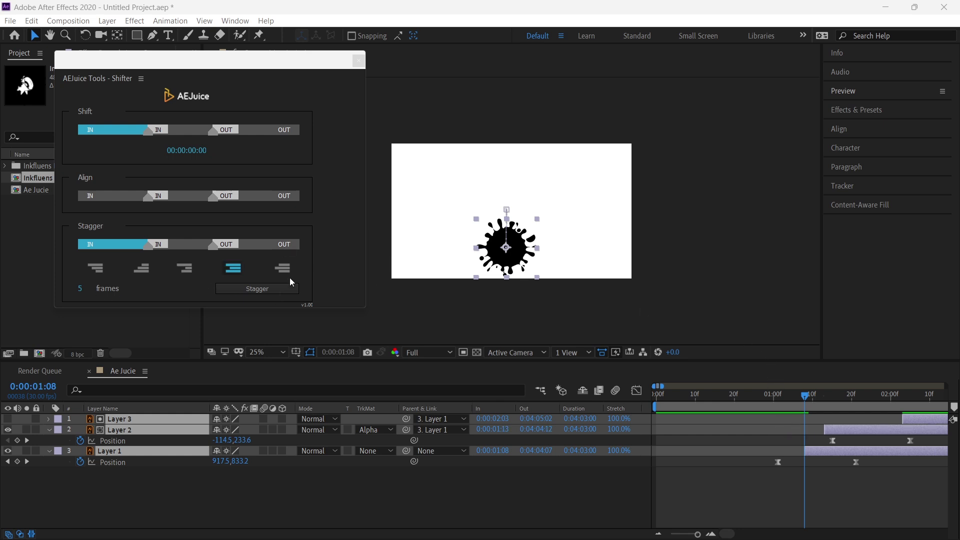
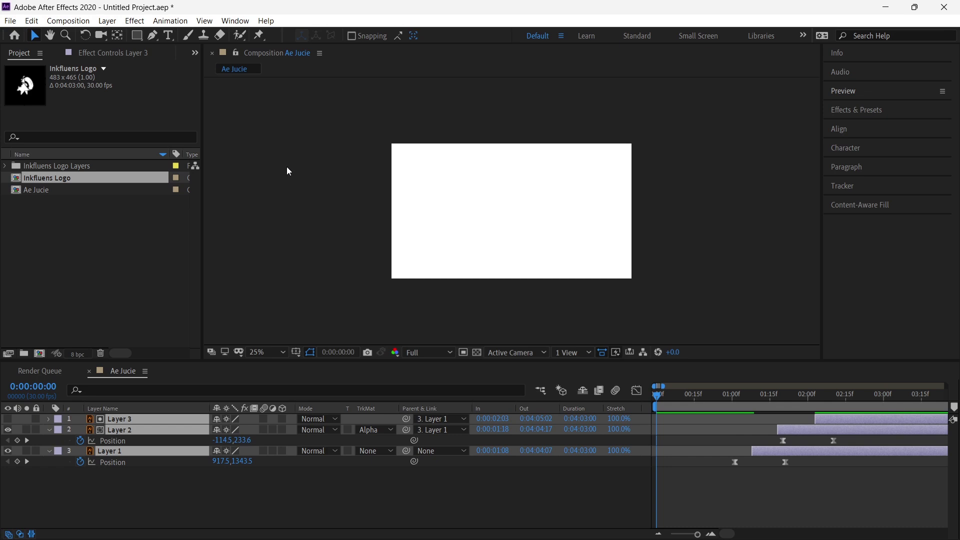
Step: Create a 1920 x 1080 composition named AE juice2 and place the Inkfluens Logo composition in it
{"action": "left_click", "coordinate": [97, 220]}
{"action": "key", "text": "ctrl+n"}
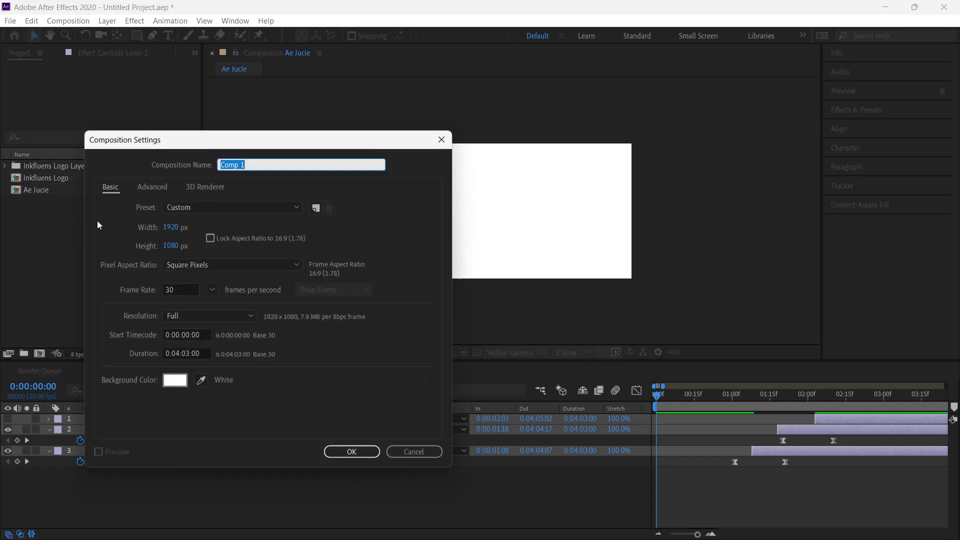
{"action": "type", "text": "AE juice2"}
{"action": "key", "text": "Return"}
{"action": "left_click_drag", "start_coordinate": [47, 179], "coordinate": [152, 451]}
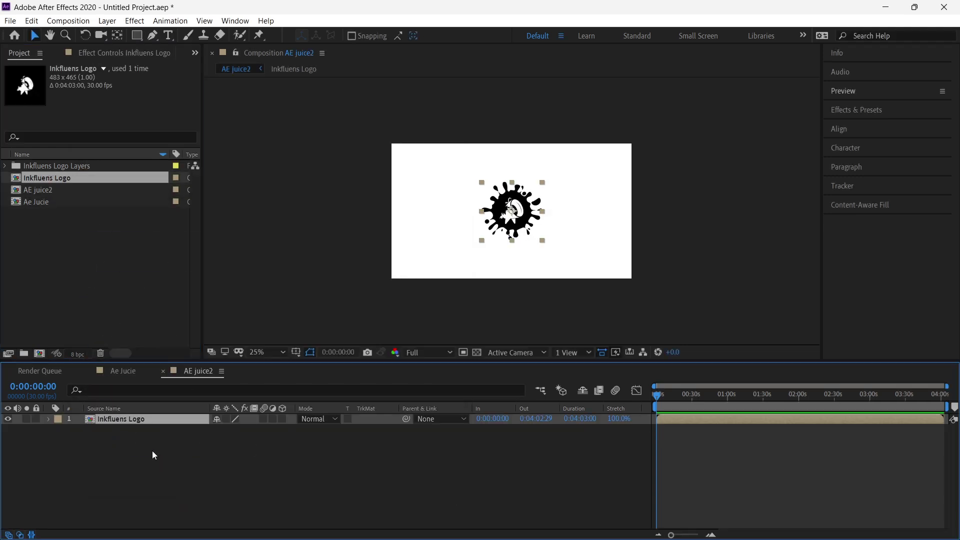
Step: Open AEJuice Pack Manager 4, search for "2d", and open the 2D Animation presets pack
{"action": "left_click", "coordinate": [235, 21]}
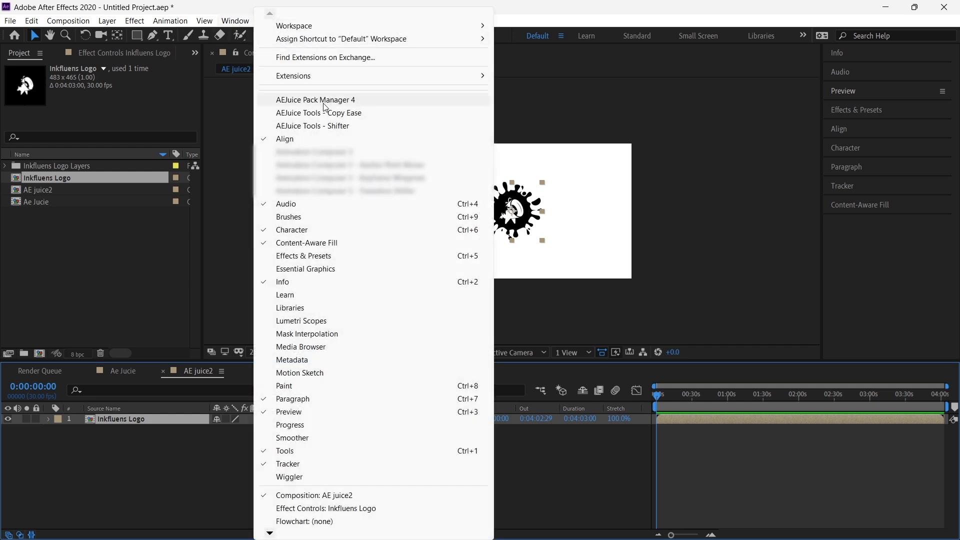
{"action": "left_click", "coordinate": [324, 102]}
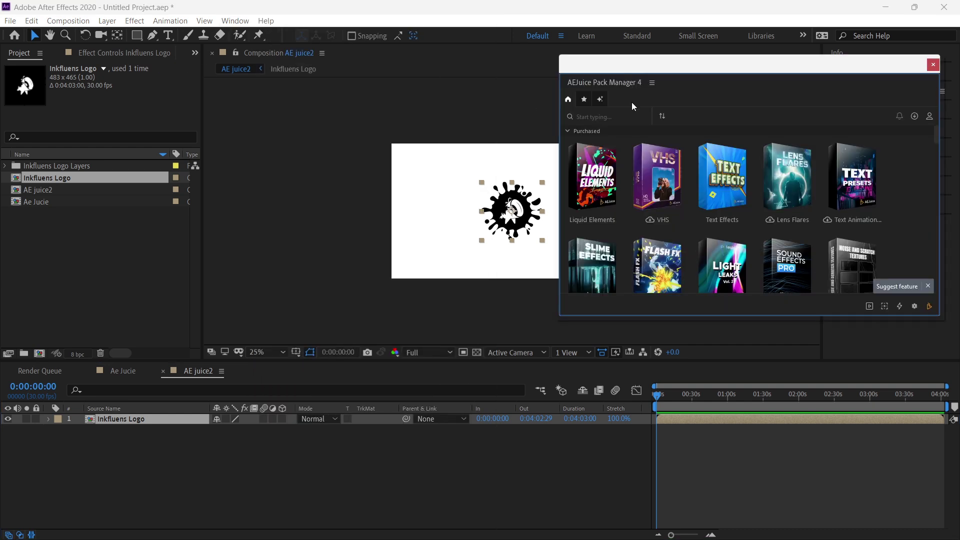
{"action": "left_click", "coordinate": [594, 119]}
{"action": "type", "text": "2d"}
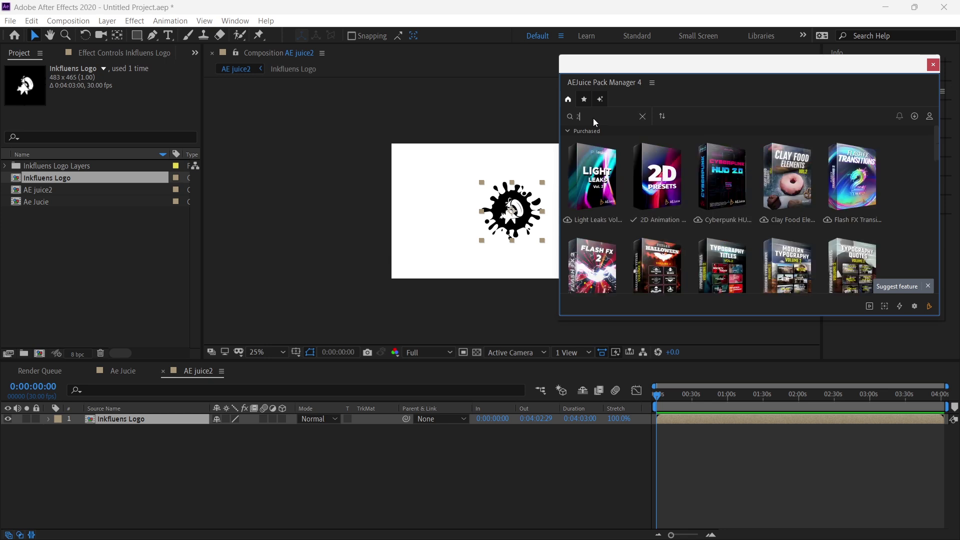
{"action": "left_click", "coordinate": [593, 193]}
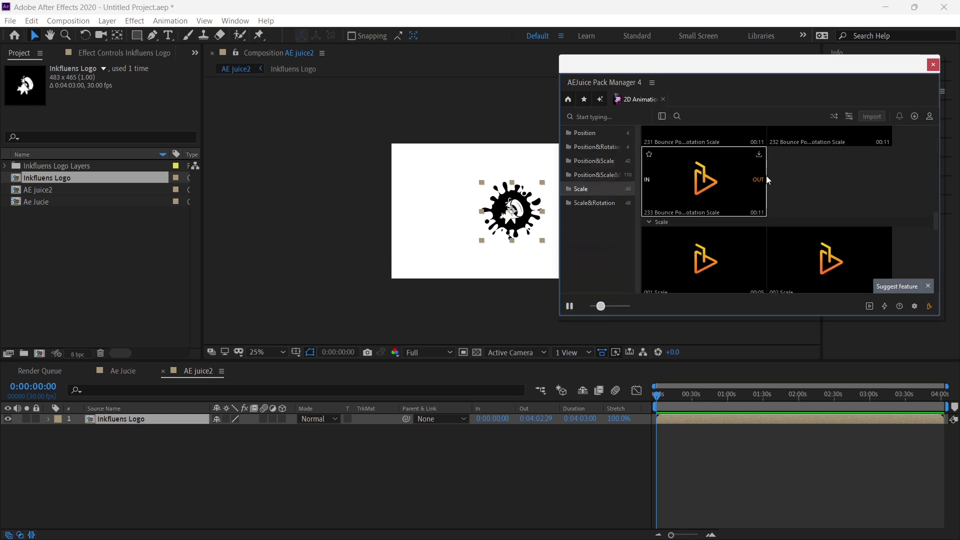
Step: Look through the Scale presets in the 2D Animation pack for an entrance animation that suits the logo
{"action": "scroll", "coordinate": [770, 175], "scroll_direction": "down", "scroll_amount": 1}
{"action": "scroll", "coordinate": [769, 180], "scroll_direction": "down", "scroll_amount": 1}
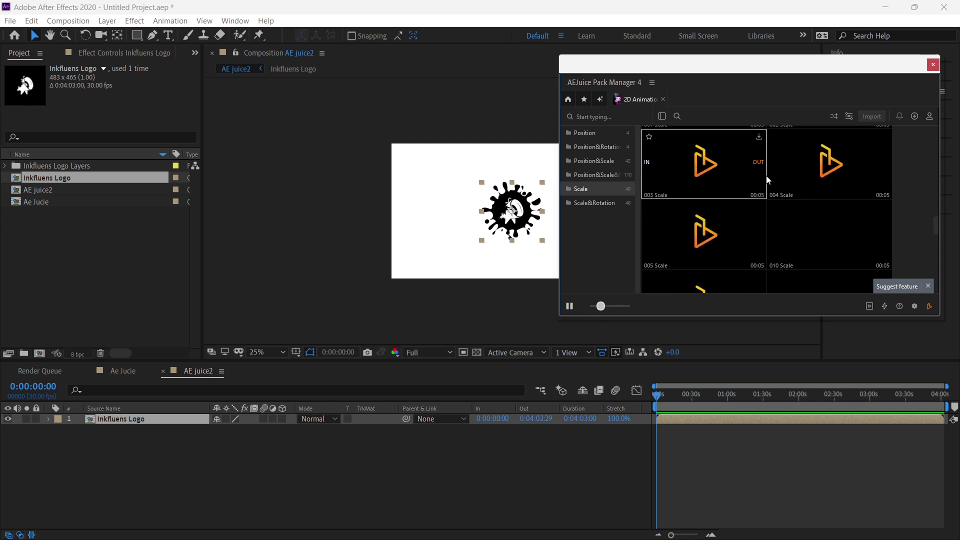
{"action": "scroll", "coordinate": [797, 189], "scroll_direction": "down", "scroll_amount": 1}
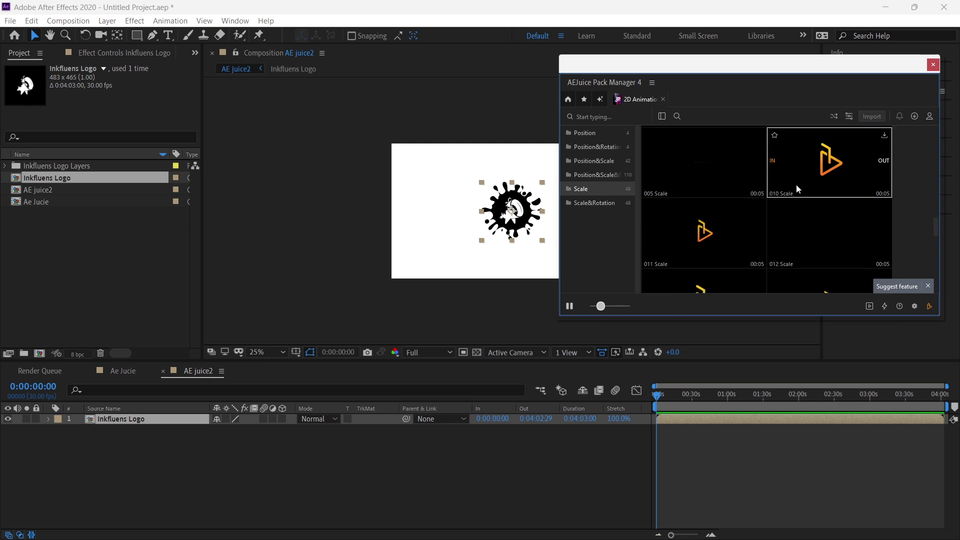
{"action": "scroll", "coordinate": [797, 189], "scroll_direction": "down", "scroll_amount": 1}
{"action": "scroll", "coordinate": [797, 188], "scroll_direction": "down", "scroll_amount": 3}
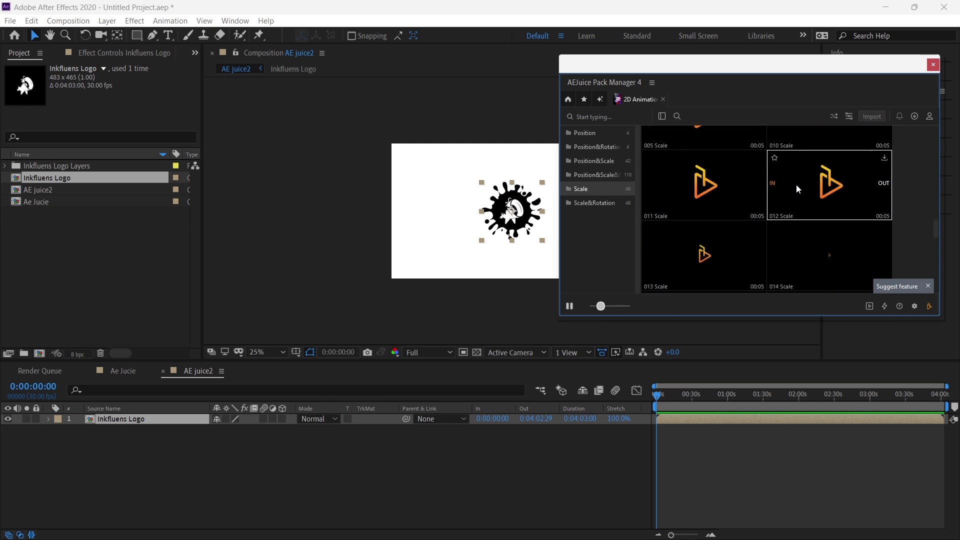
{"action": "scroll", "coordinate": [796, 189], "scroll_direction": "up", "scroll_amount": 5}
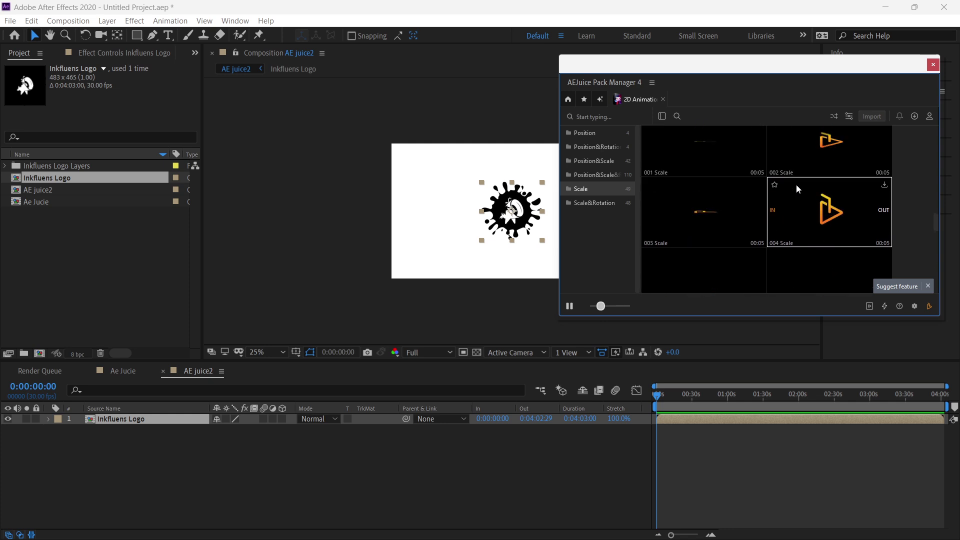
{"action": "scroll", "coordinate": [803, 181], "scroll_direction": "up", "scroll_amount": 2}
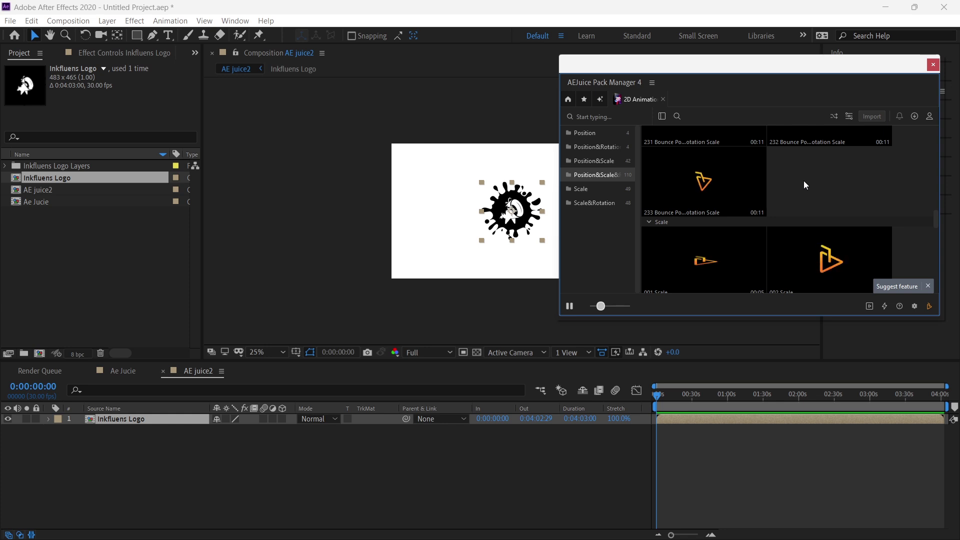
{"action": "scroll", "coordinate": [804, 181], "scroll_direction": "down", "scroll_amount": 1}
{"action": "scroll", "coordinate": [803, 180], "scroll_direction": "down", "scroll_amount": 5}
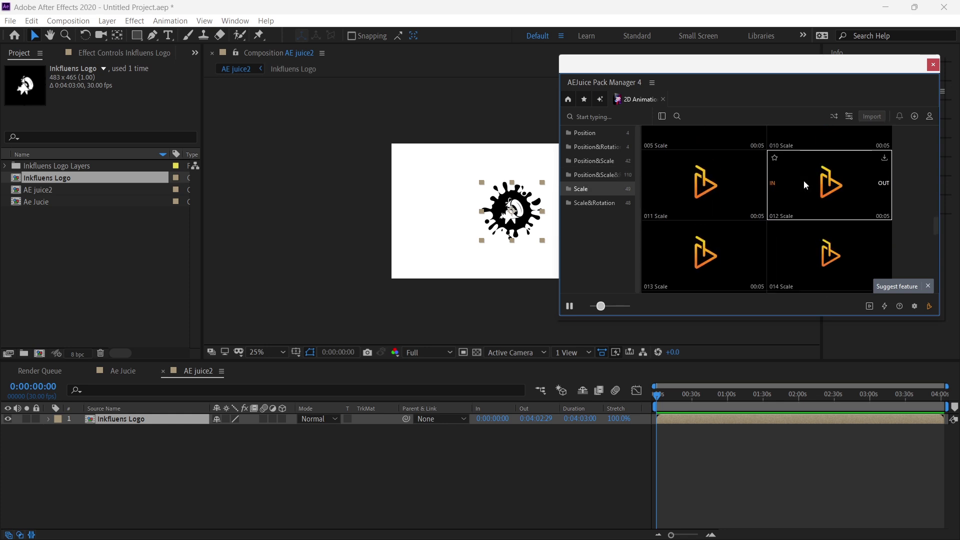
{"action": "scroll", "coordinate": [804, 185], "scroll_direction": "down", "scroll_amount": 5}
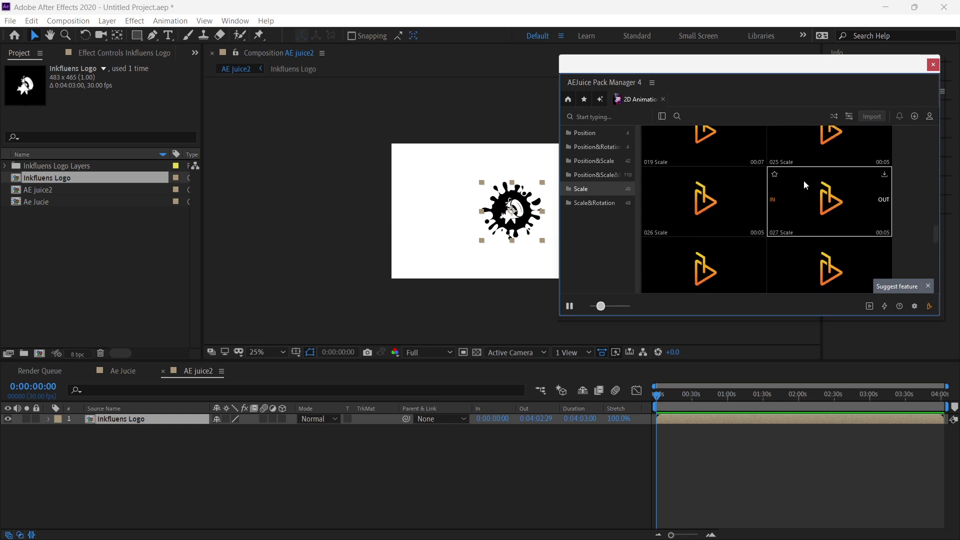
{"action": "scroll", "coordinate": [803, 180], "scroll_direction": "down", "scroll_amount": 1}
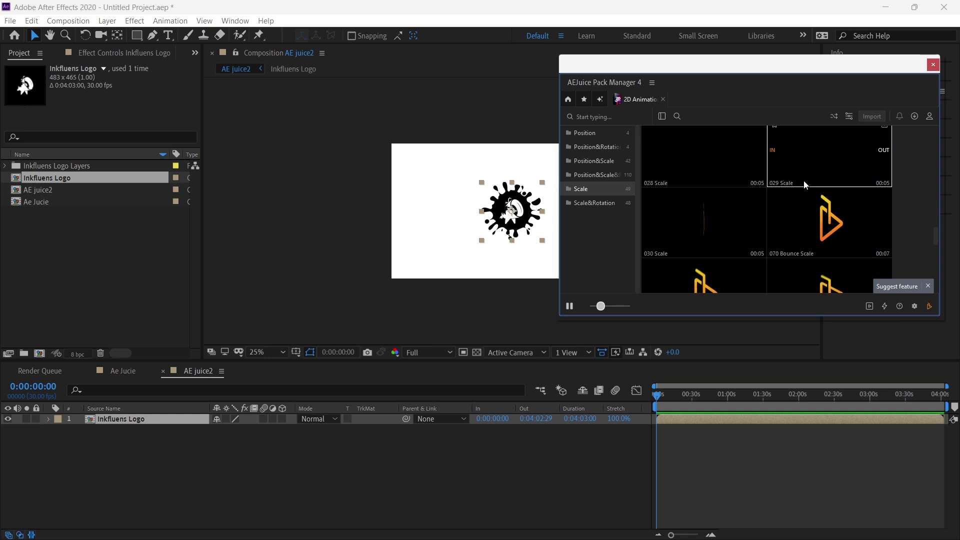
Step: Apply the 030 Scale IN preset to the Inkfluens Logo layer and move Pack Manager clear of the composition view
{"action": "left_click", "coordinate": [113, 418]}
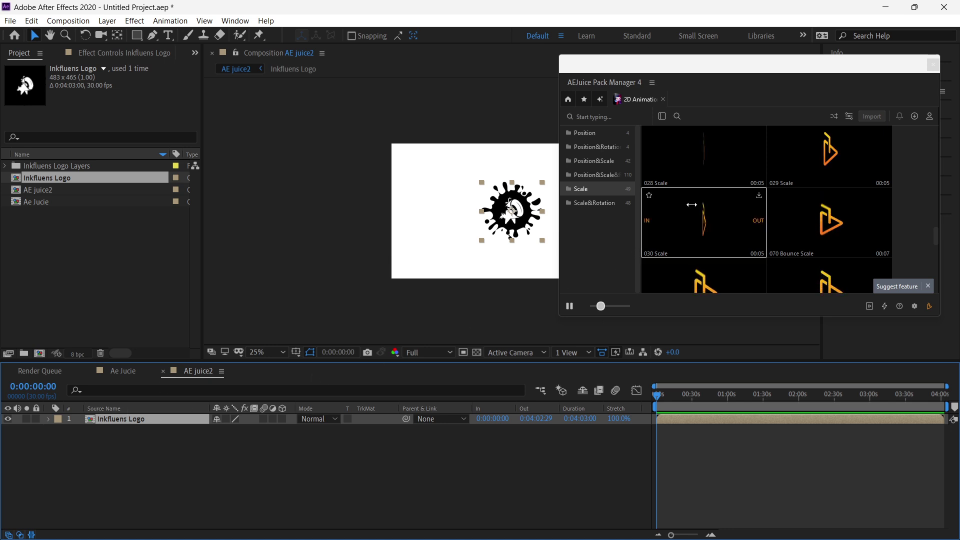
{"action": "left_click", "coordinate": [717, 217]}
{"action": "left_click", "coordinate": [718, 217]}
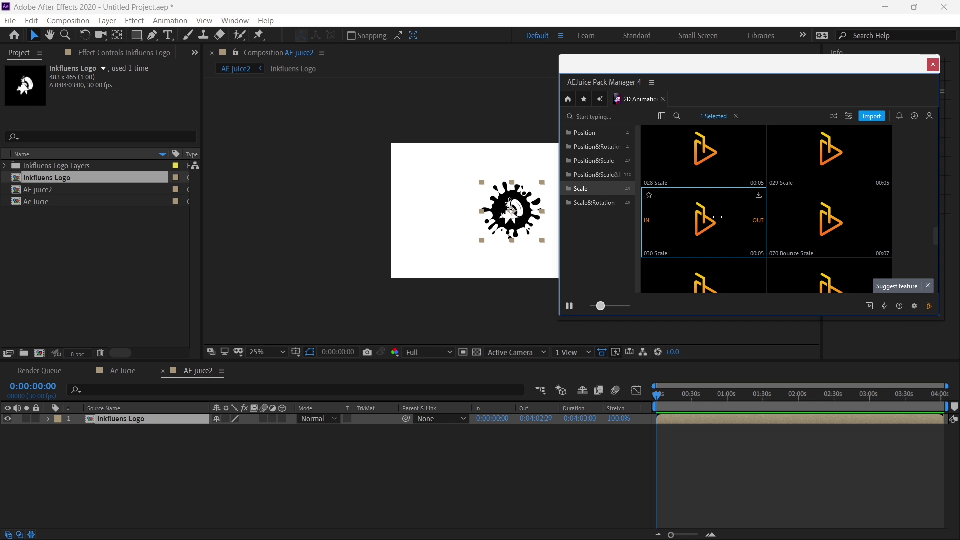
{"action": "double_click", "coordinate": [718, 216]}
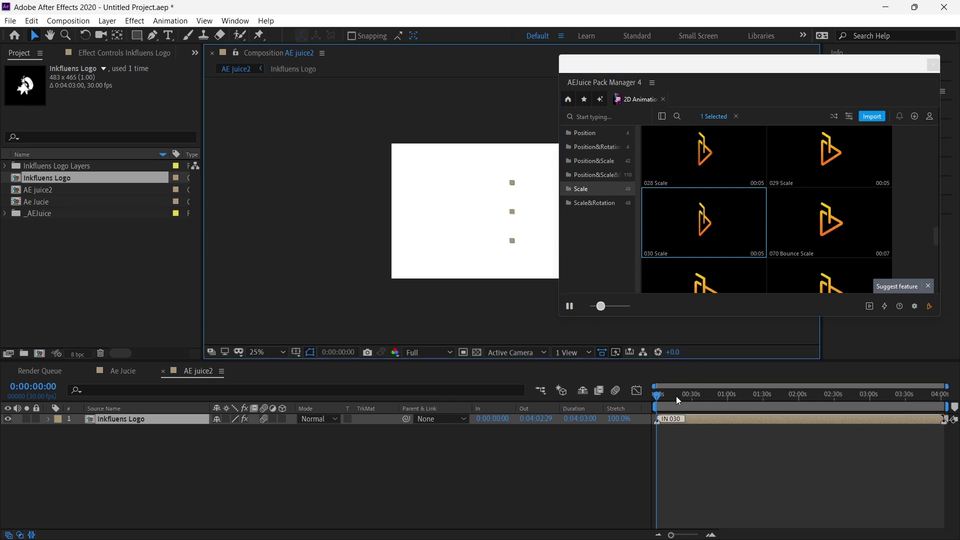
{"action": "scroll", "coordinate": [670, 395], "scroll_direction": "up", "scroll_amount": 5}
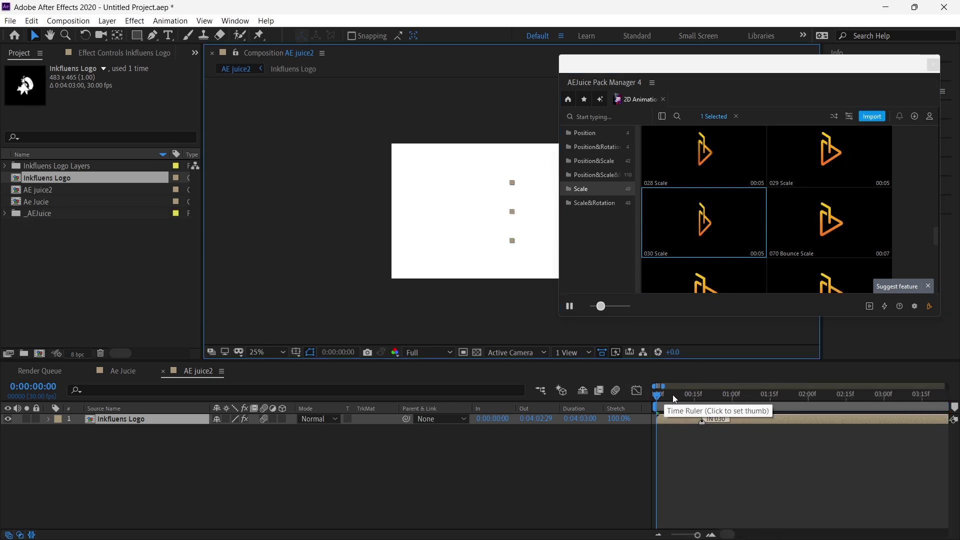
{"action": "left_click_drag", "start_coordinate": [604, 70], "coordinate": [714, 43]}
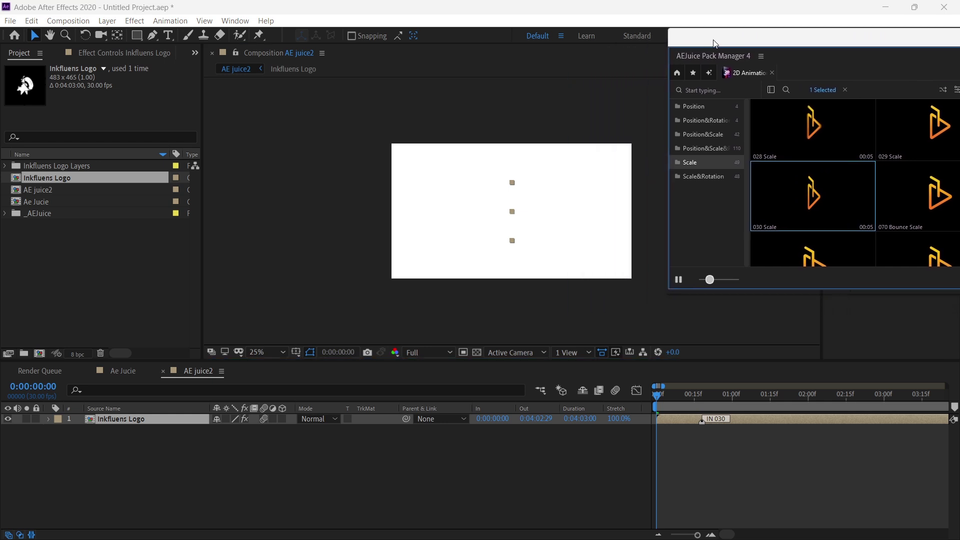
Step: Play back the logo's 030 Scale entrance, and look through the Bounce Scale presets in the 2D Animation pack
{"action": "left_click", "coordinate": [675, 403]}
{"action": "key", "text": "space"}
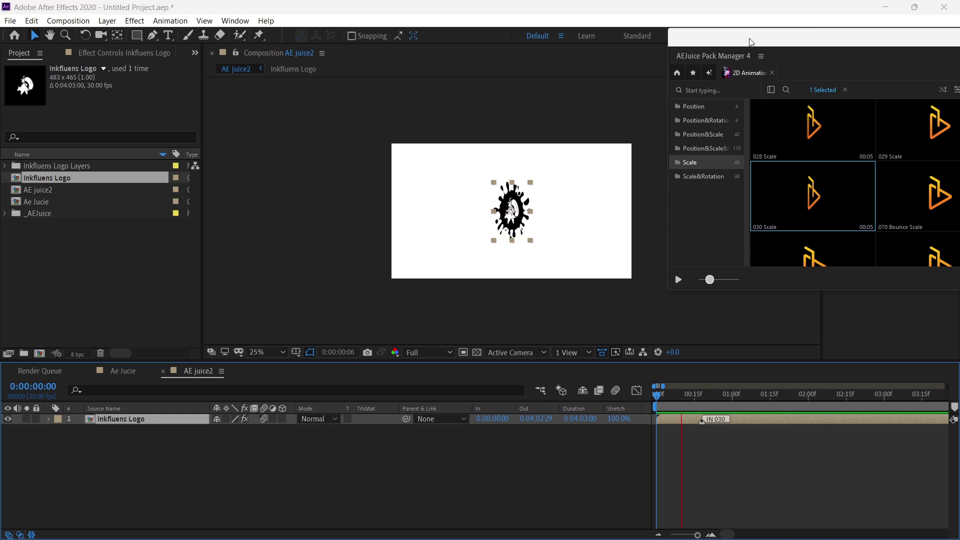
{"action": "left_click_drag", "start_coordinate": [750, 42], "coordinate": [697, 55]}
{"action": "scroll", "coordinate": [840, 202], "scroll_direction": "down", "scroll_amount": 5}
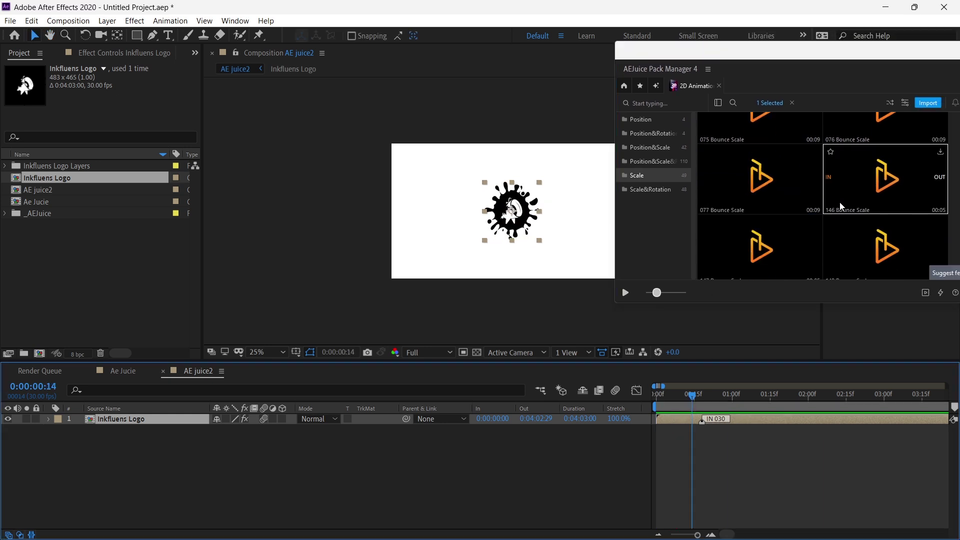
{"action": "scroll", "coordinate": [840, 205], "scroll_direction": "down", "scroll_amount": 3}
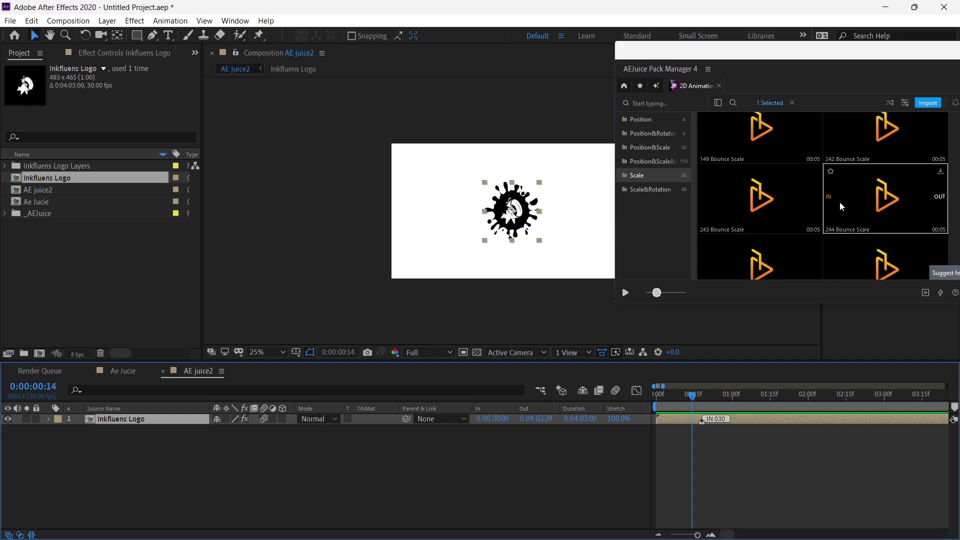
{"action": "scroll", "coordinate": [840, 202], "scroll_direction": "down", "scroll_amount": 1}
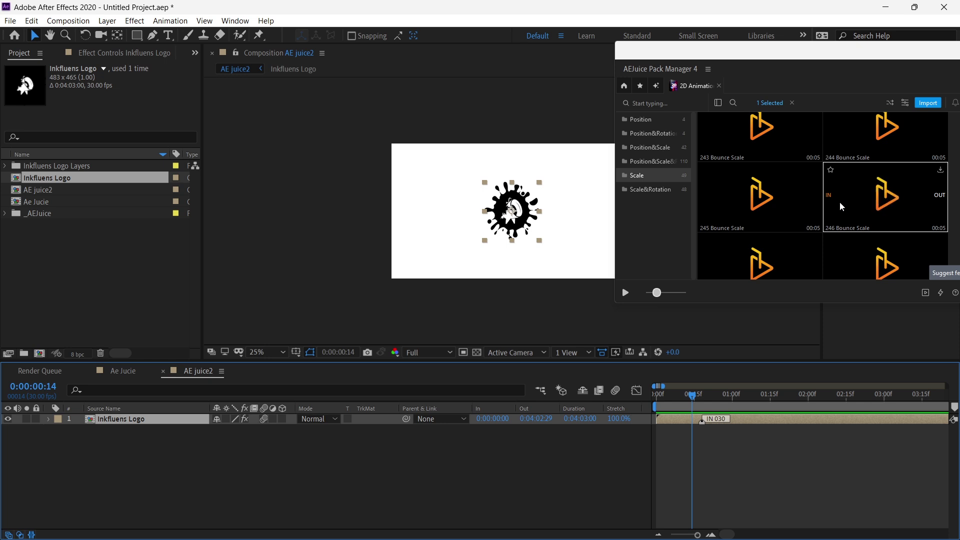
{"action": "scroll", "coordinate": [839, 203], "scroll_direction": "down", "scroll_amount": 1}
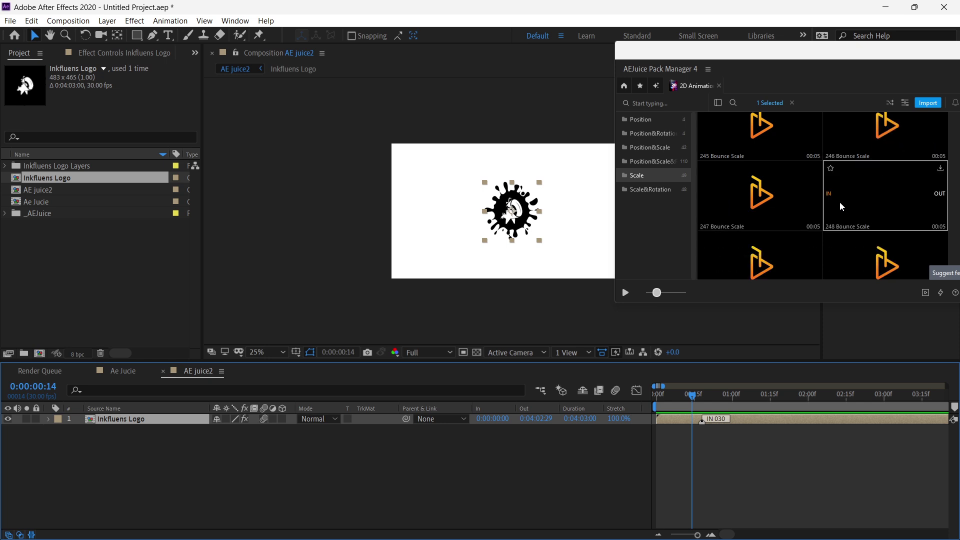
{"action": "scroll", "coordinate": [839, 202], "scroll_direction": "down", "scroll_amount": 1}
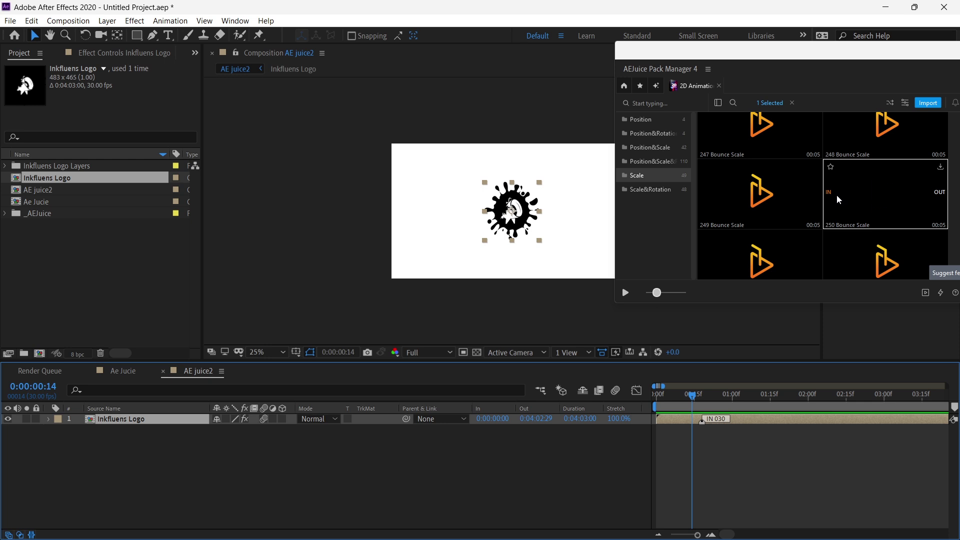
Step: Open the applied Scale preset's editable properties and set its IN Scale to 26
{"action": "left_click", "coordinate": [906, 103]}
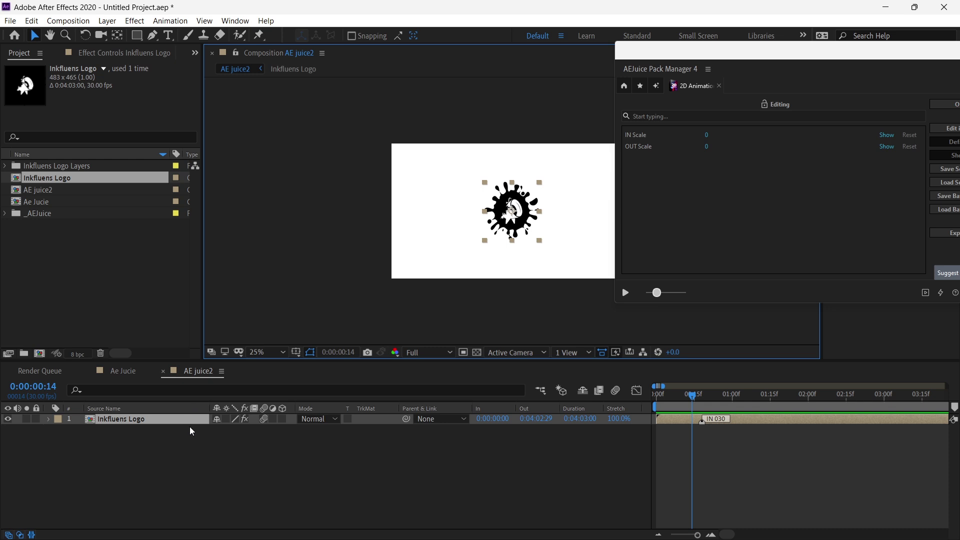
{"action": "left_click", "coordinate": [707, 137]}
{"action": "type", "text": "26"}
{"action": "left_click", "coordinate": [737, 189]}
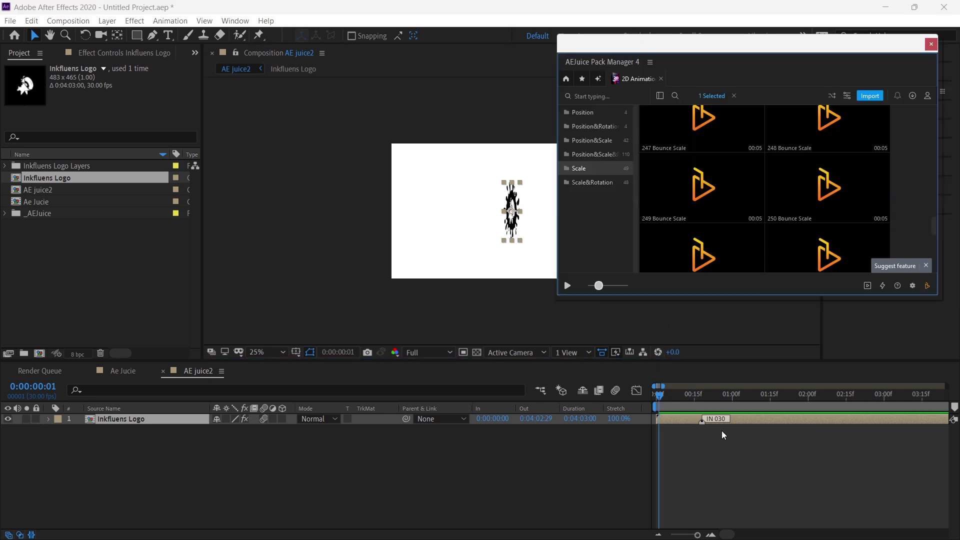
Step: Hide the animated logo layer and add a second Inkfluens Logo layer above it in AE juice2
{"action": "left_click", "coordinate": [105, 435]}
{"action": "left_click_drag", "start_coordinate": [47, 177], "coordinate": [123, 419]}
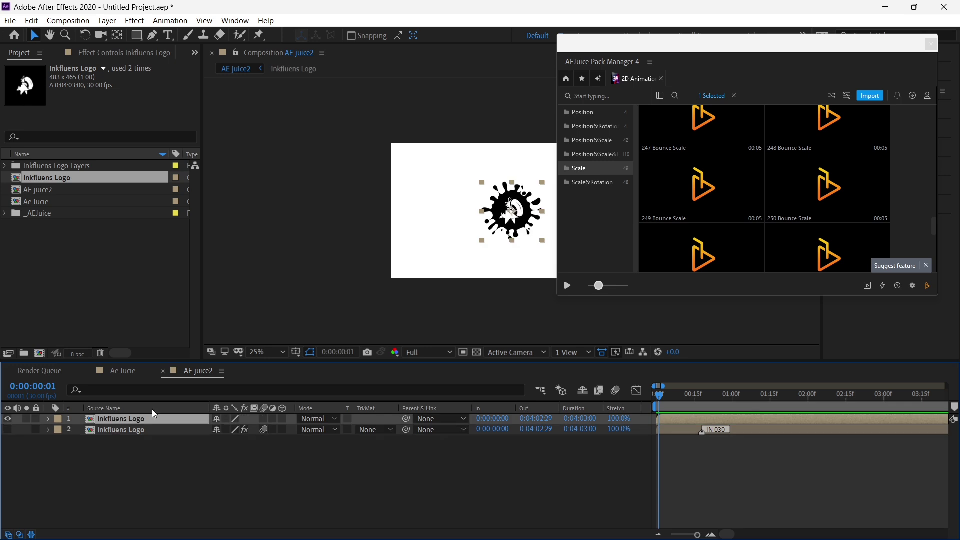
Step: Search the Pack Manager library for "3d" and open the 3D Animation presets pack
{"action": "left_click", "coordinate": [566, 79]}
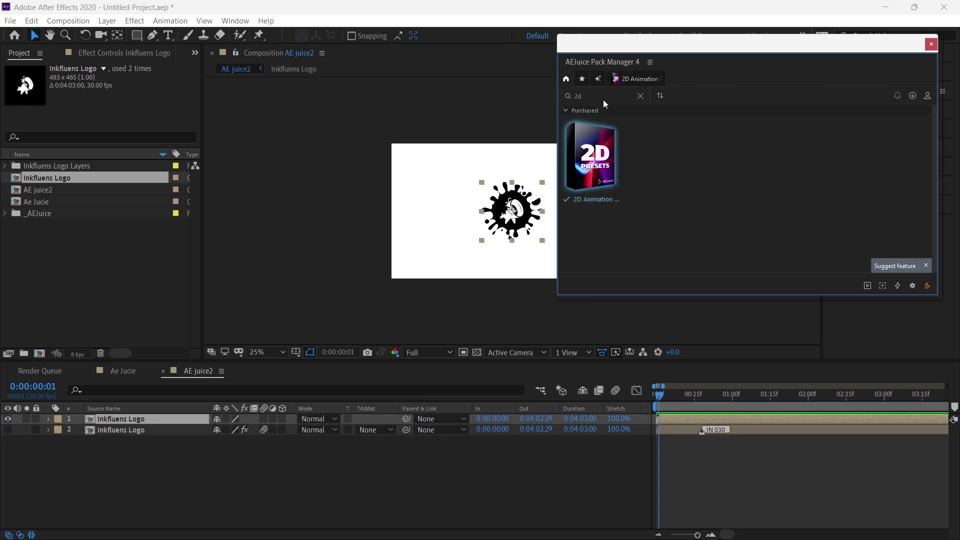
{"action": "key", "text": "BackSpace"}
{"action": "key", "text": "BackSpace"}
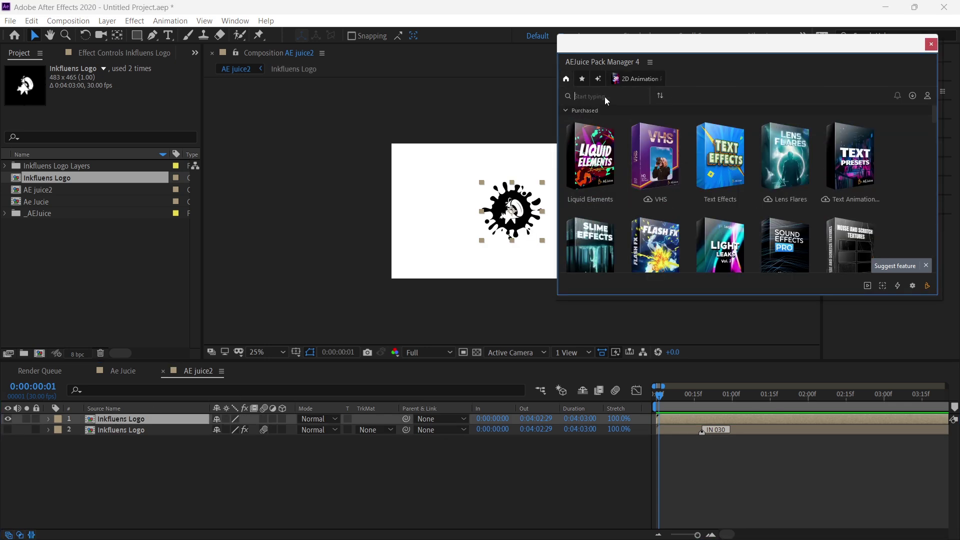
{"action": "type", "text": "3d"}
{"action": "left_click", "coordinate": [590, 155]}
Step: Look through the 3D Bounce presets in the Position, Scale and Rotation category for an entrance animation that suits the logo
{"action": "scroll", "coordinate": [912, 155], "scroll_direction": "down", "scroll_amount": 3}
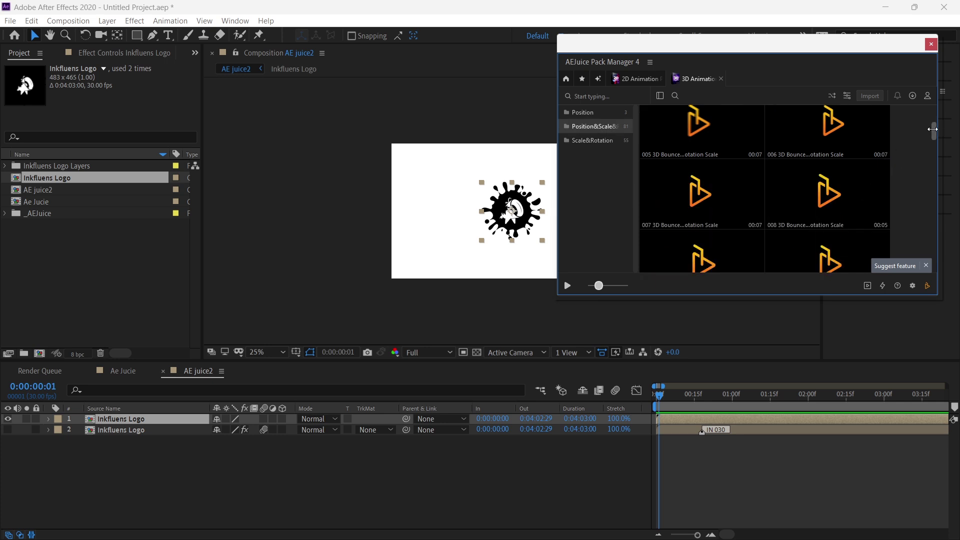
{"action": "left_click_drag", "start_coordinate": [933, 129], "coordinate": [933, 151]}
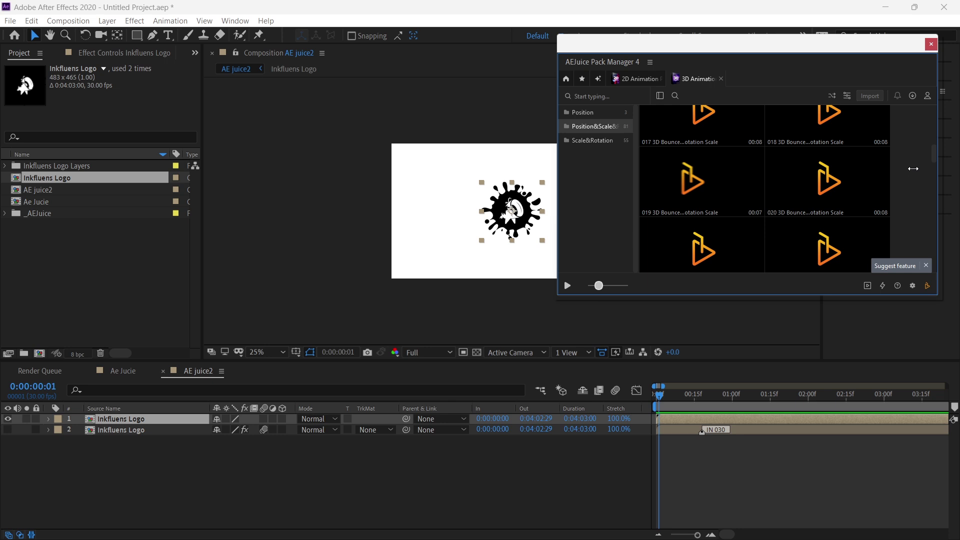
{"action": "mouse_move", "coordinate": [870, 159]}
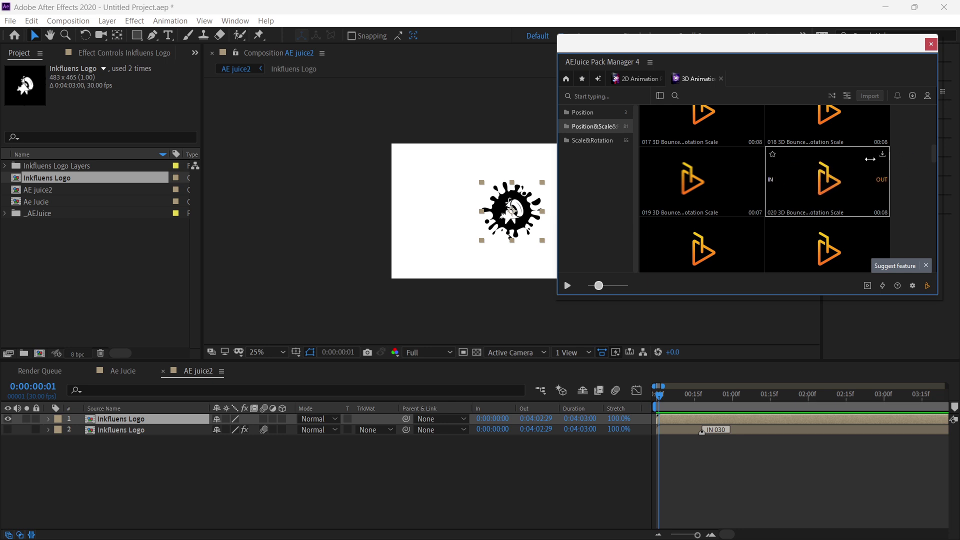
{"action": "scroll", "coordinate": [865, 171], "scroll_direction": "down", "scroll_amount": 1}
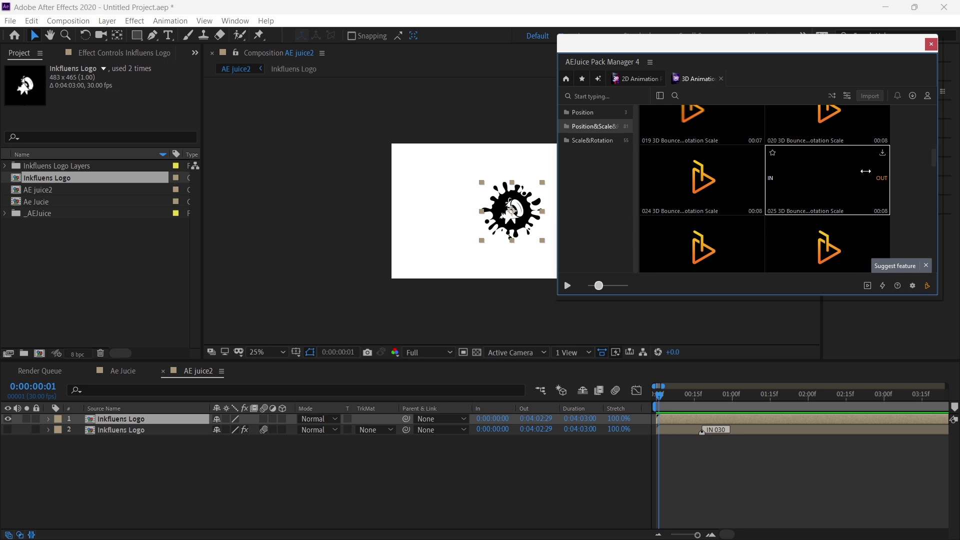
{"action": "scroll", "coordinate": [865, 171], "scroll_direction": "down", "scroll_amount": 1}
{"action": "mouse_move", "coordinate": [682, 158]}
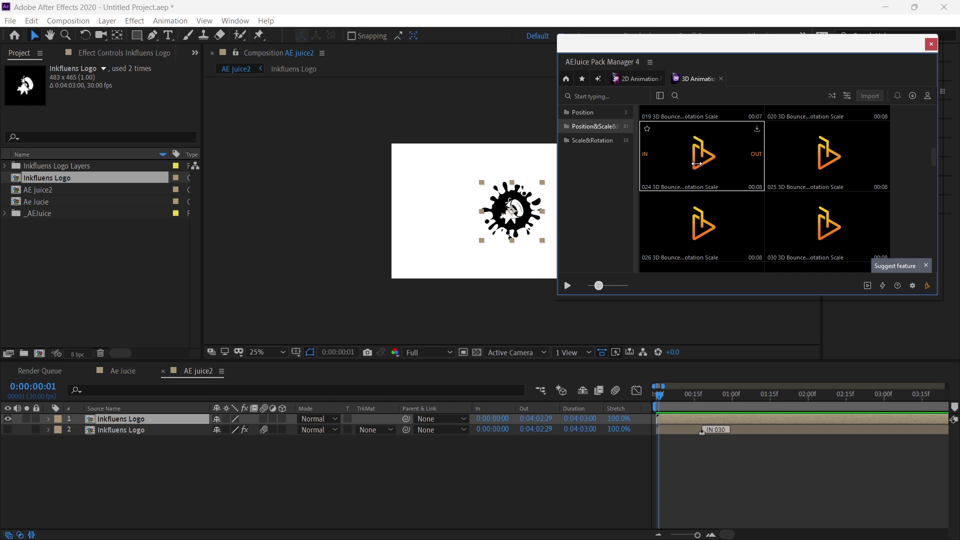
{"action": "scroll", "coordinate": [696, 164], "scroll_direction": "down", "scroll_amount": 1}
{"action": "mouse_move", "coordinate": [814, 196]}
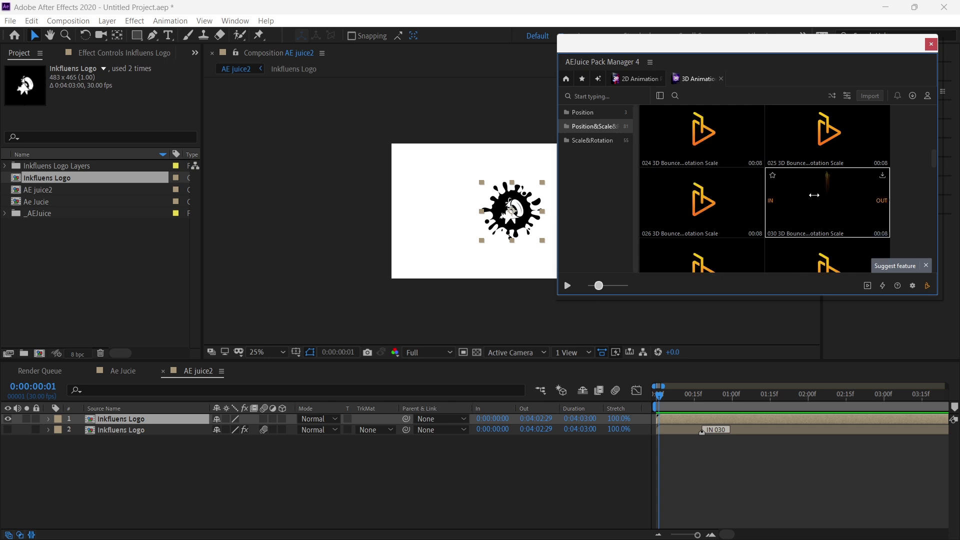
{"action": "scroll", "coordinate": [814, 195], "scroll_direction": "down", "scroll_amount": 2}
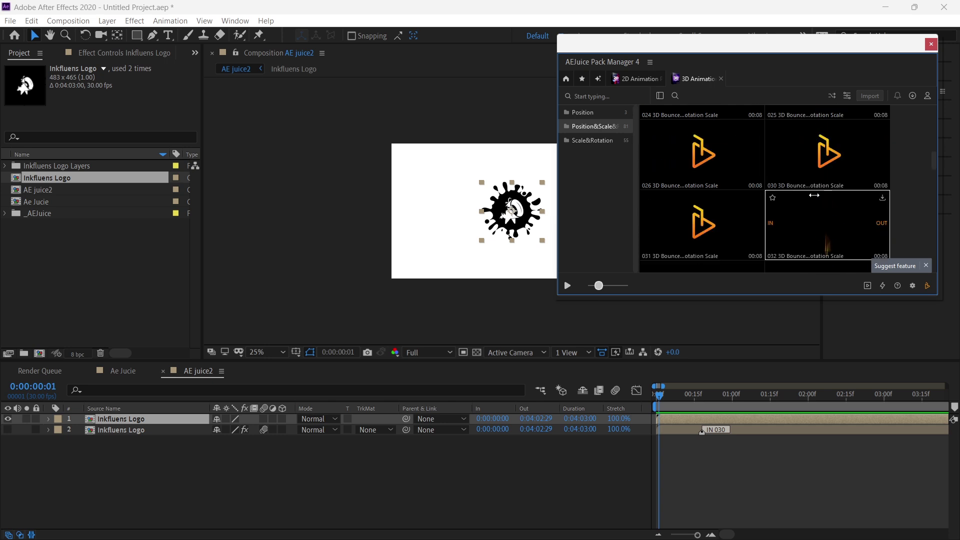
{"action": "mouse_move", "coordinate": [720, 198]}
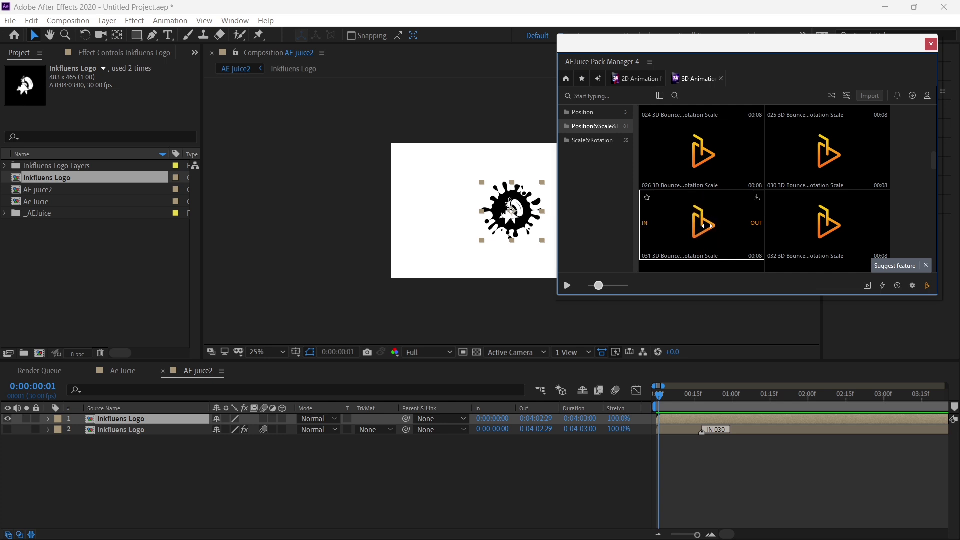
Step: Apply the 031 3D Bounce IN preset to the upper Inkfluens Logo layer
{"action": "left_click", "coordinate": [691, 233]}
{"action": "double_click", "coordinate": [690, 233]}
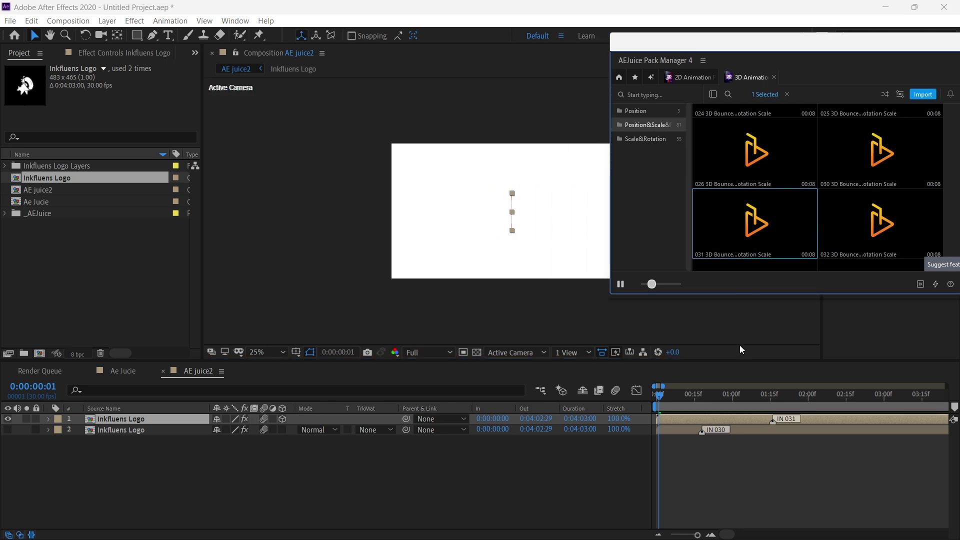
Step: Play back the logo's 3D bounce entrance from the start of the composition, and close Pack Manager
{"action": "left_click", "coordinate": [648, 401]}
{"action": "key", "text": "space"}
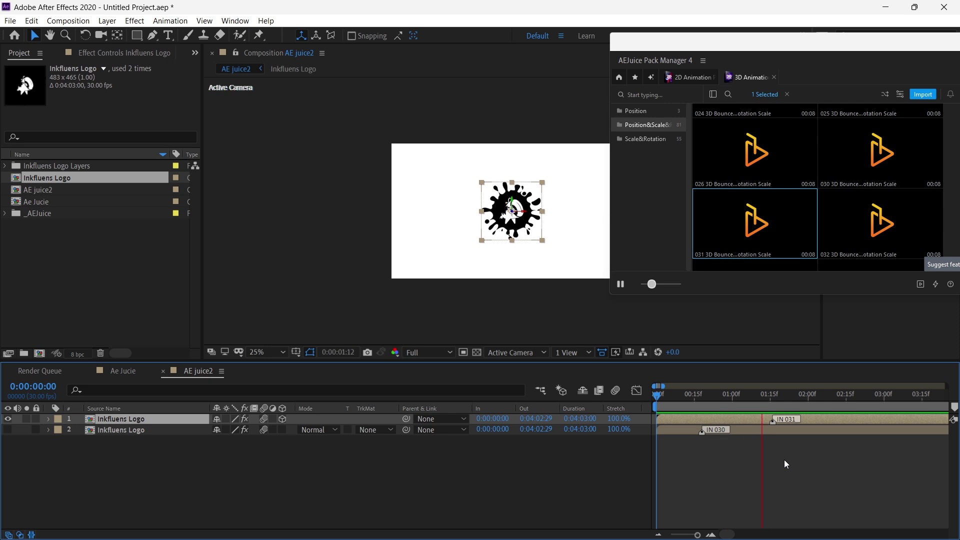
{"action": "key", "text": "space"}
{"action": "left_click_drag", "start_coordinate": [945, 47], "coordinate": [785, 61]}
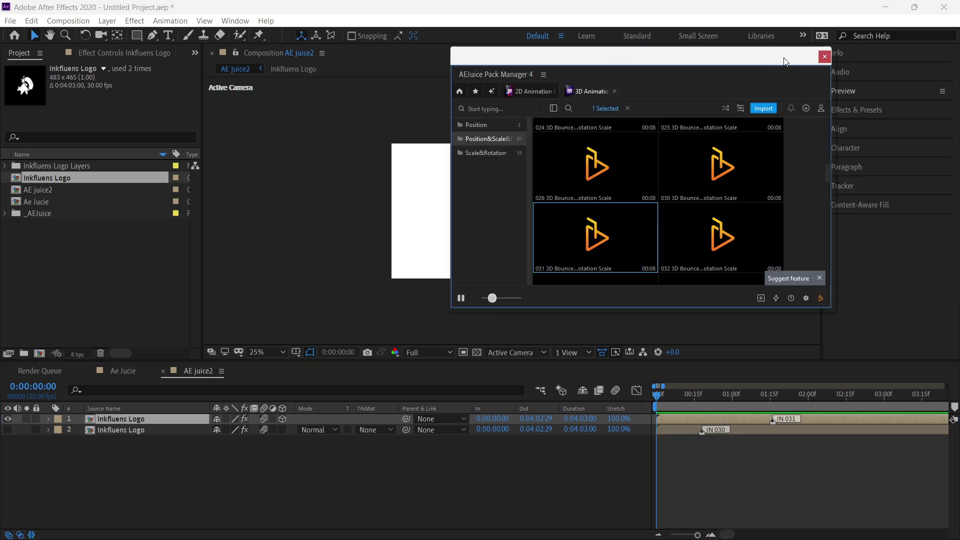
{"action": "left_click", "coordinate": [825, 57]}
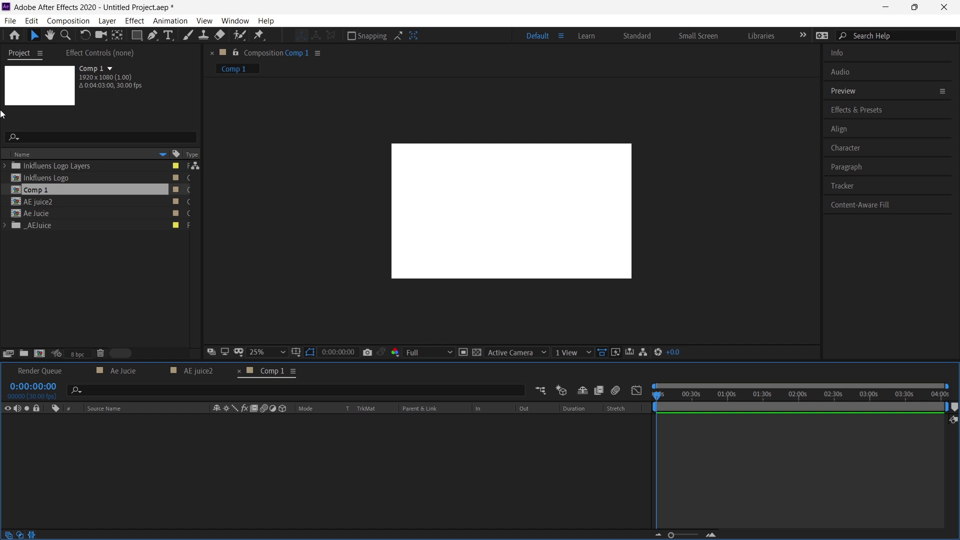
Step: Start a new project without saving the changes to the current one
{"action": "left_click", "coordinate": [14, 22]}
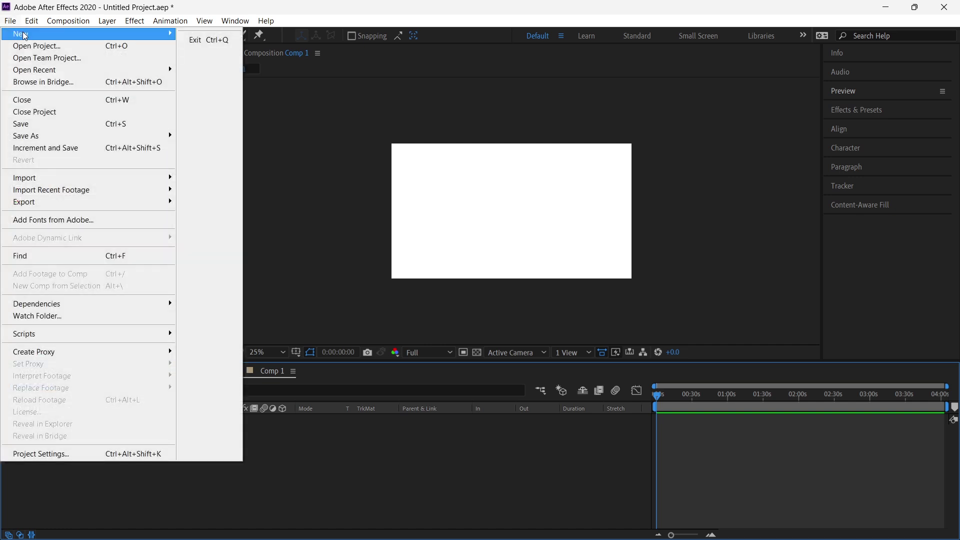
{"action": "mouse_move", "coordinate": [24, 34]}
{"action": "left_click", "coordinate": [226, 36]}
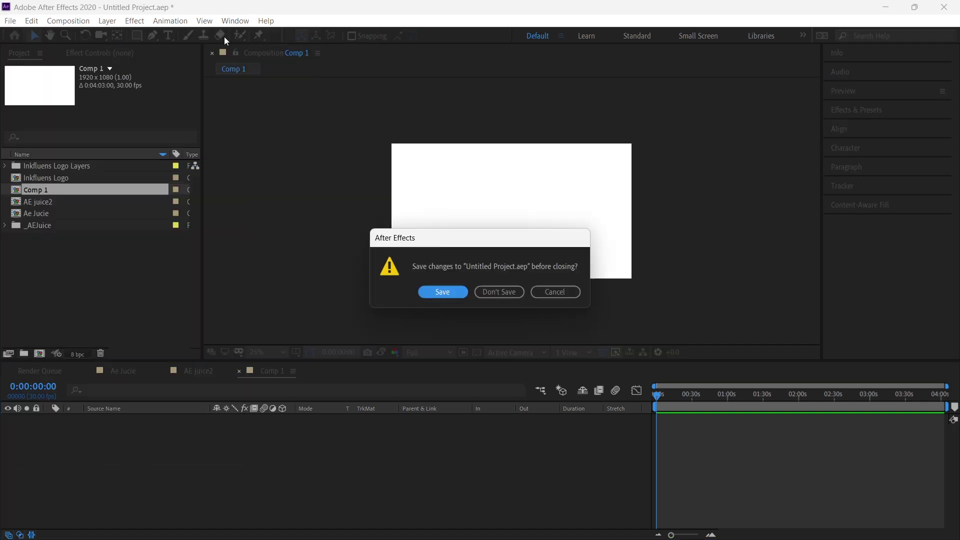
{"action": "left_click", "coordinate": [498, 291]}
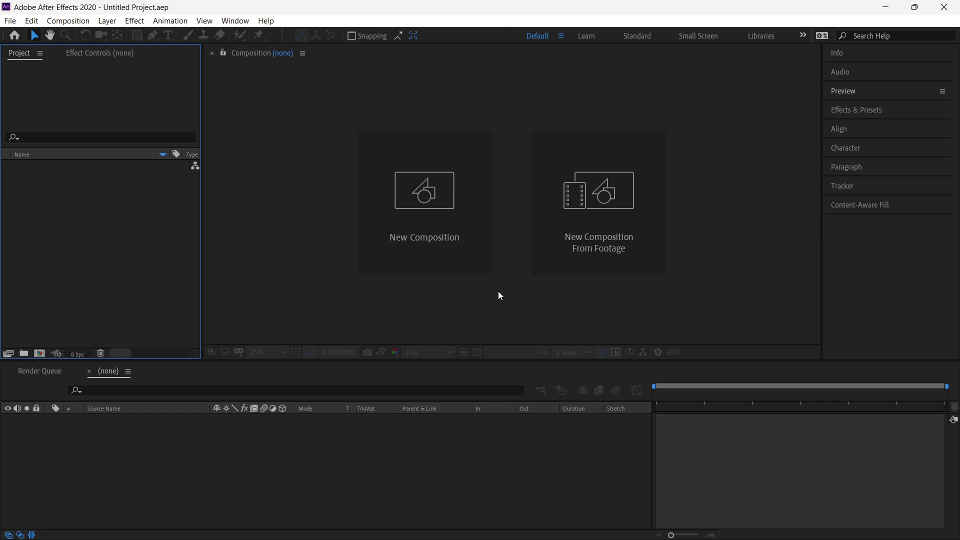
Step: Open AEJuice Pack Manager 4 beside the composition view, search for "titles", and open the Creative Titles pack
{"action": "left_click", "coordinate": [235, 21]}
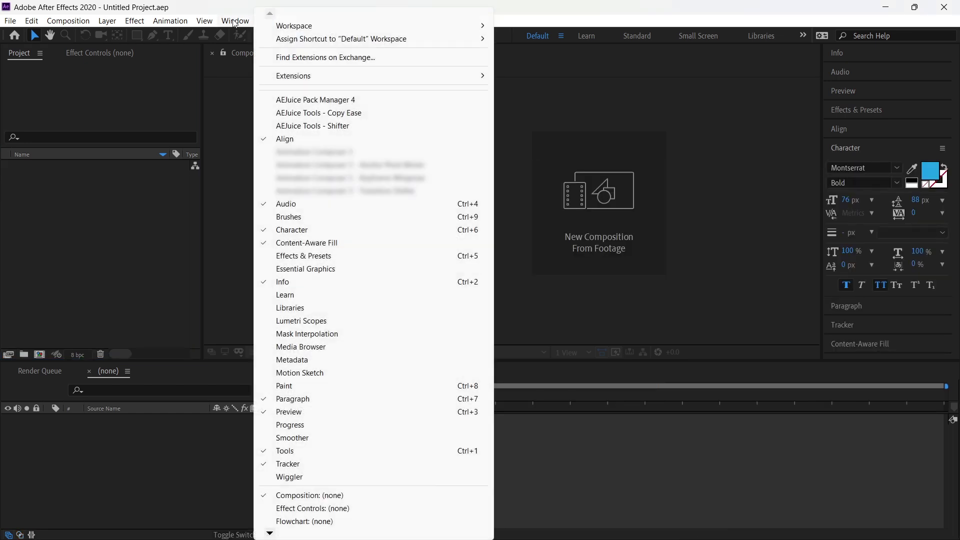
{"action": "left_click", "coordinate": [314, 101]}
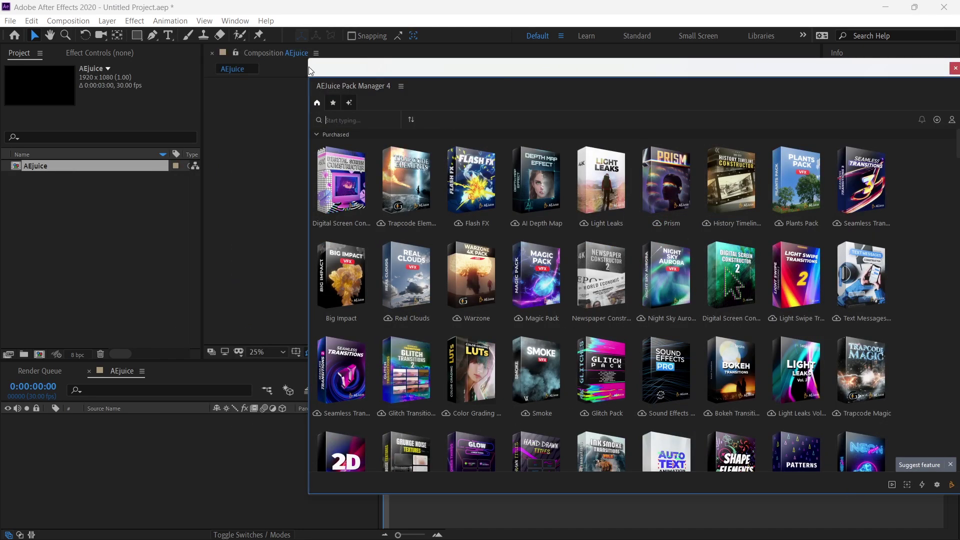
{"action": "left_click_drag", "start_coordinate": [315, 59], "coordinate": [750, 64]}
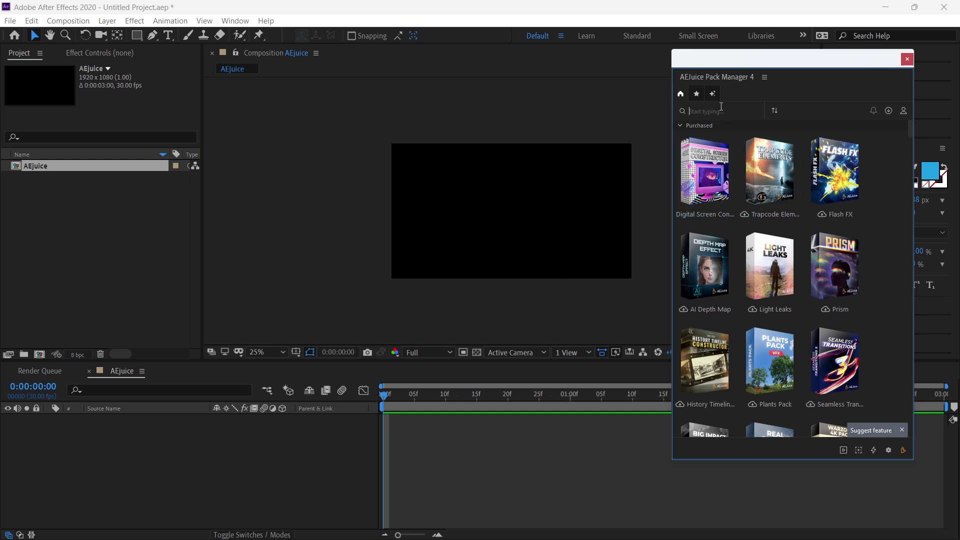
{"action": "type", "text": "titles"}
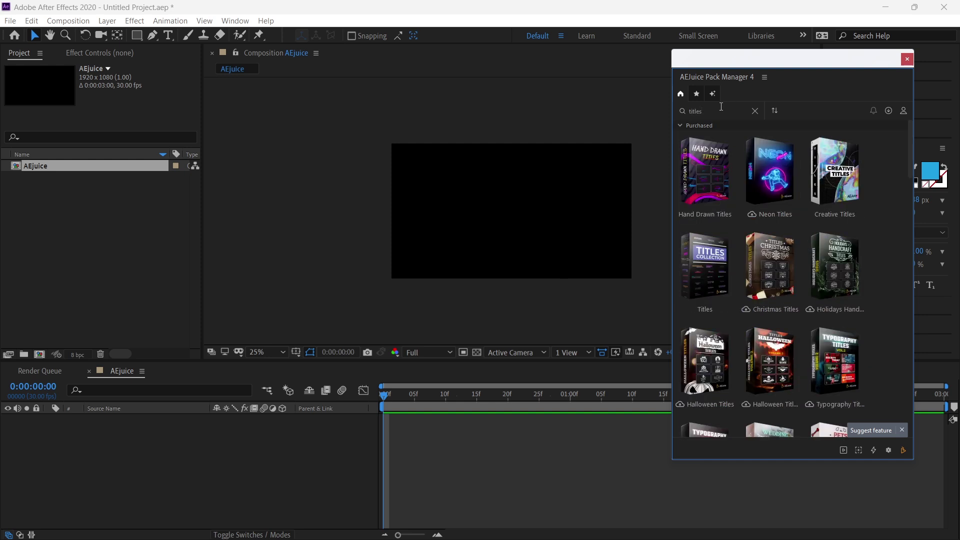
{"action": "left_click", "coordinate": [840, 186]}
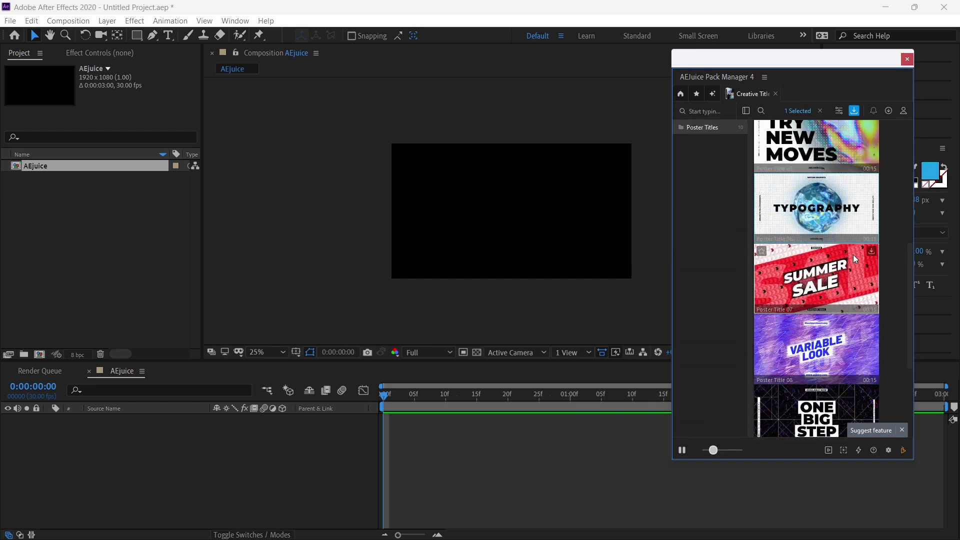
Step: Import Poster Title 08 from the Poster Titles category into the AEjuice composition and scrub to frame 6 to preview it
{"action": "scroll", "coordinate": [856, 259], "scroll_direction": "down", "scroll_amount": 1}
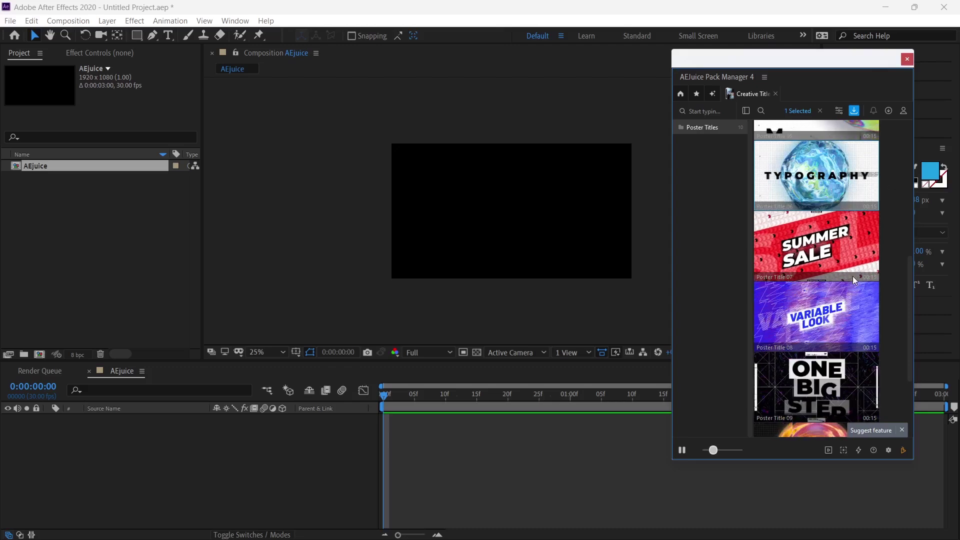
{"action": "mouse_move", "coordinate": [820, 325]}
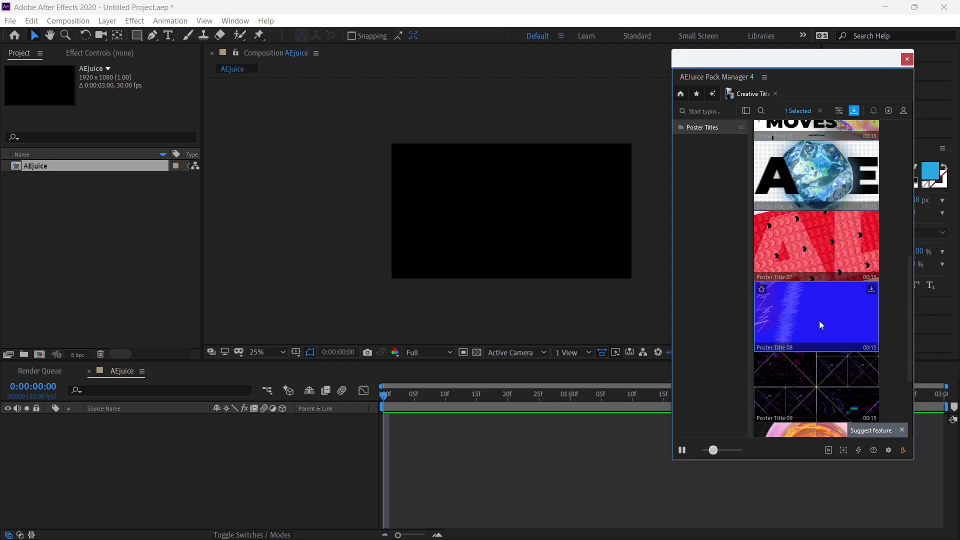
{"action": "double_click", "coordinate": [820, 325]}
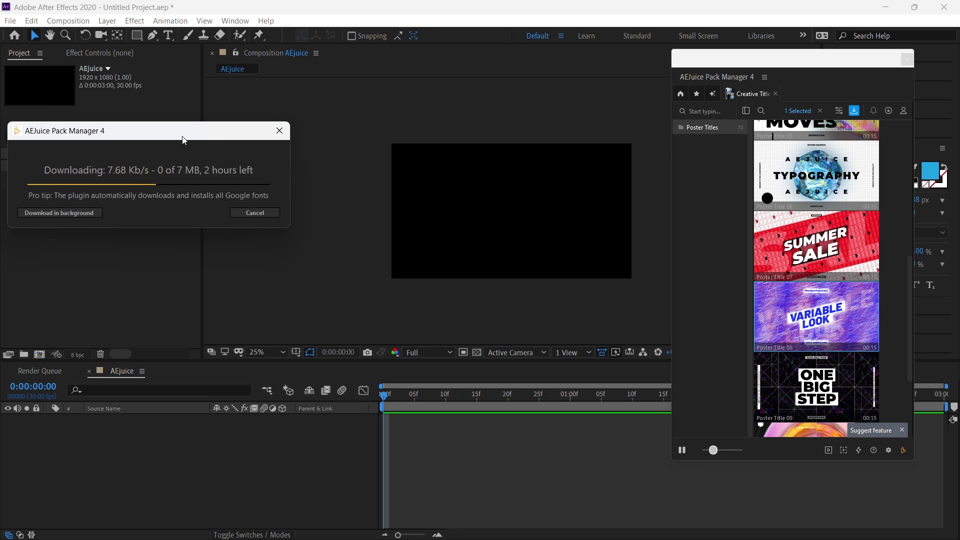
{"action": "left_click_drag", "start_coordinate": [401, 397], "coordinate": [420, 395]}
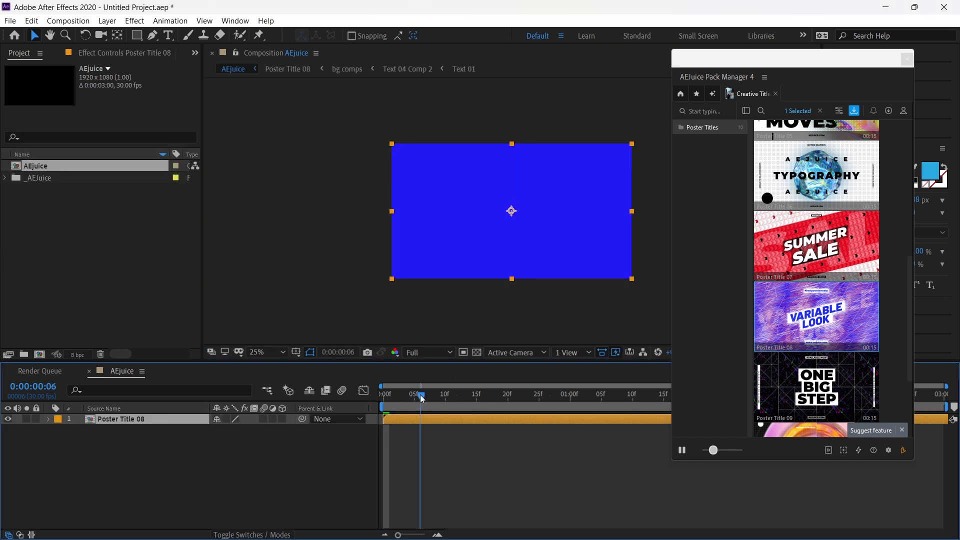
Step: Open the Text 01 composition inside Poster Title 08 and replace the word "variable" with "Skateboar"
{"action": "double_click", "coordinate": [455, 421]}
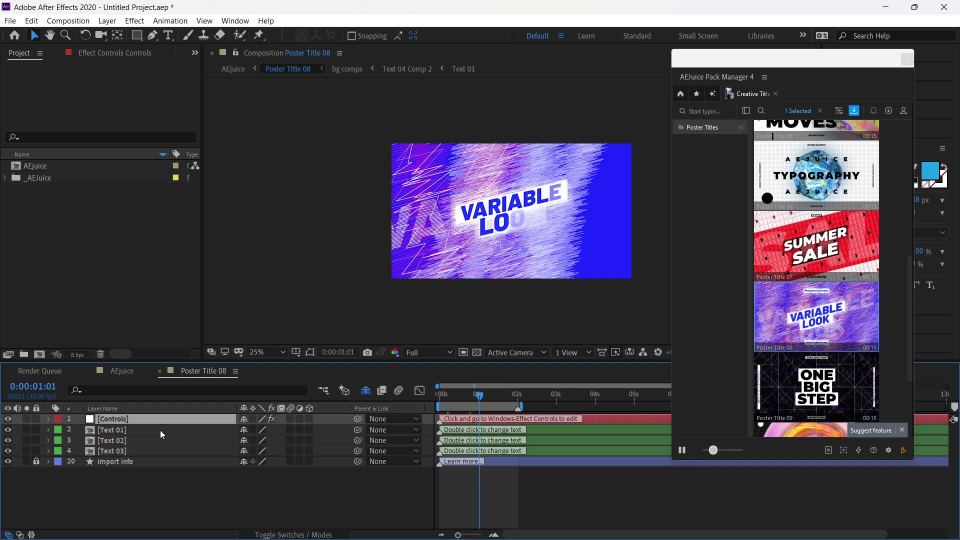
{"action": "left_click", "coordinate": [160, 430]}
{"action": "double_click", "coordinate": [85, 430]}
{"action": "left_click", "coordinate": [503, 424]}
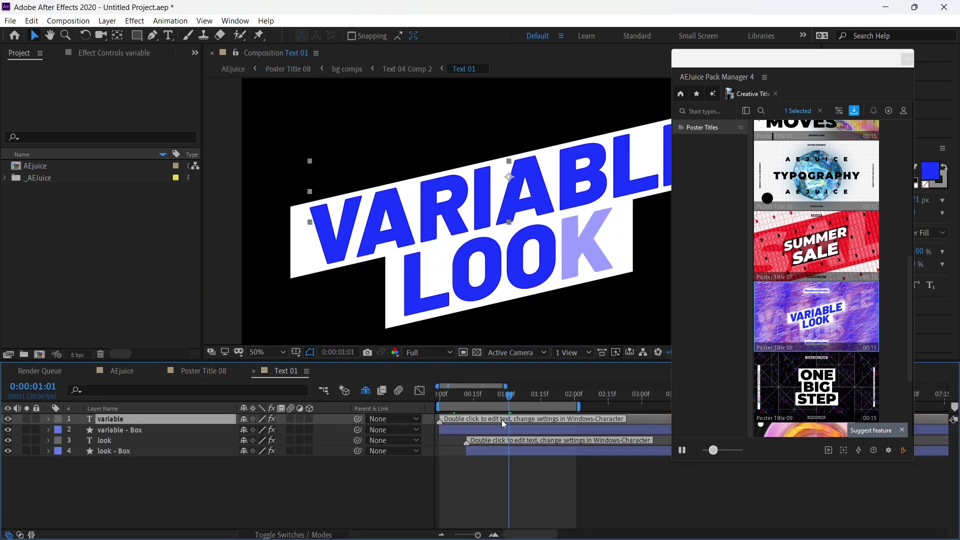
{"action": "double_click", "coordinate": [503, 424]}
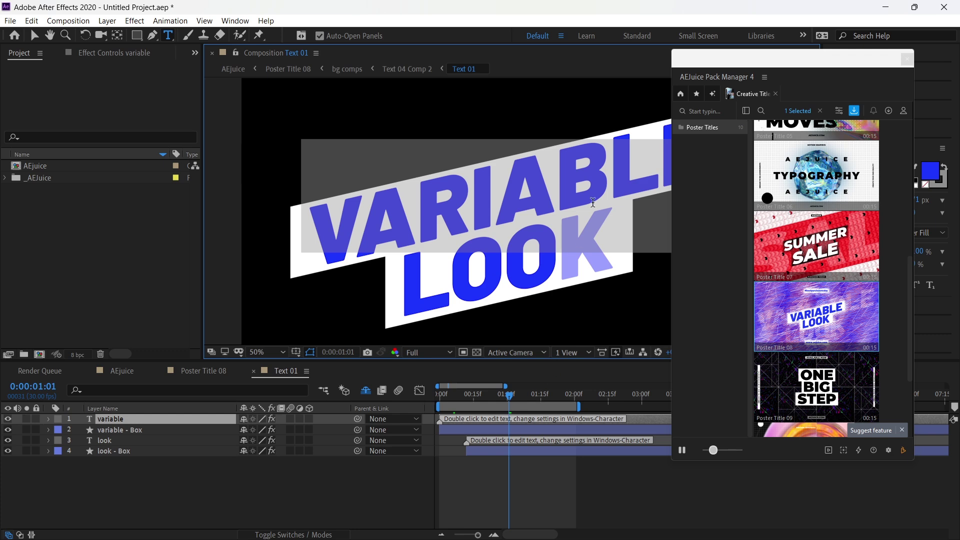
{"action": "type", "text": "Skateboarding"}
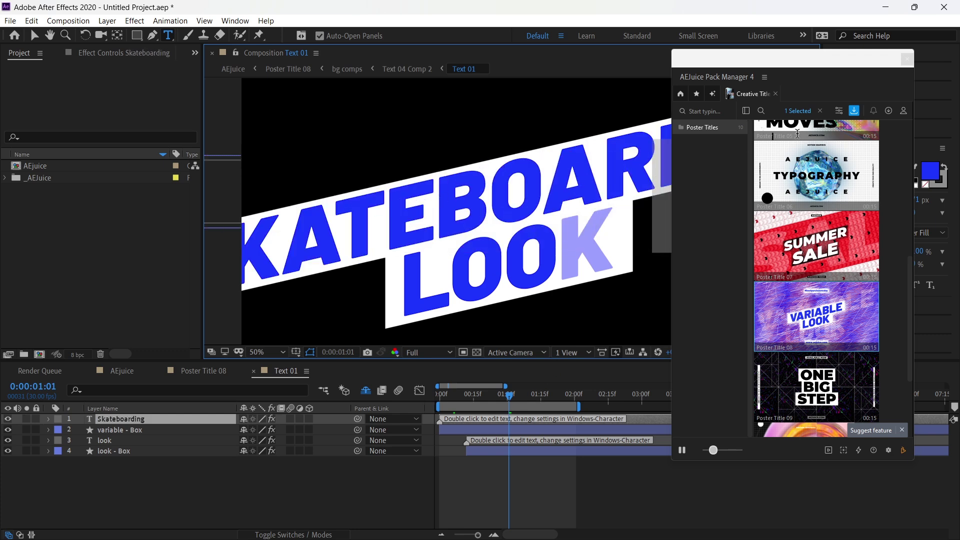
{"action": "key", "text": "BackSpace"}
{"action": "key", "text": "BackSpace"}
{"action": "key", "text": "BackSpace"}
{"action": "key", "text": "BackSpace"}
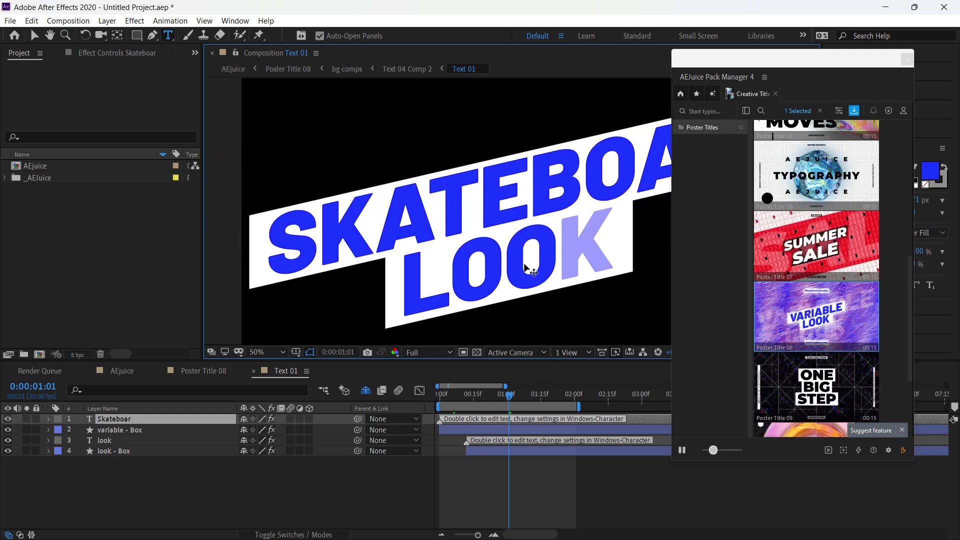
Step: Replace the word "look" with "Compitition" and close the Text 01 and Poster Title 08 compositions to return to AEjuice
{"action": "left_click", "coordinate": [154, 443]}
{"action": "key", "text": "Return"}
{"action": "type", "text": "Compitition"}
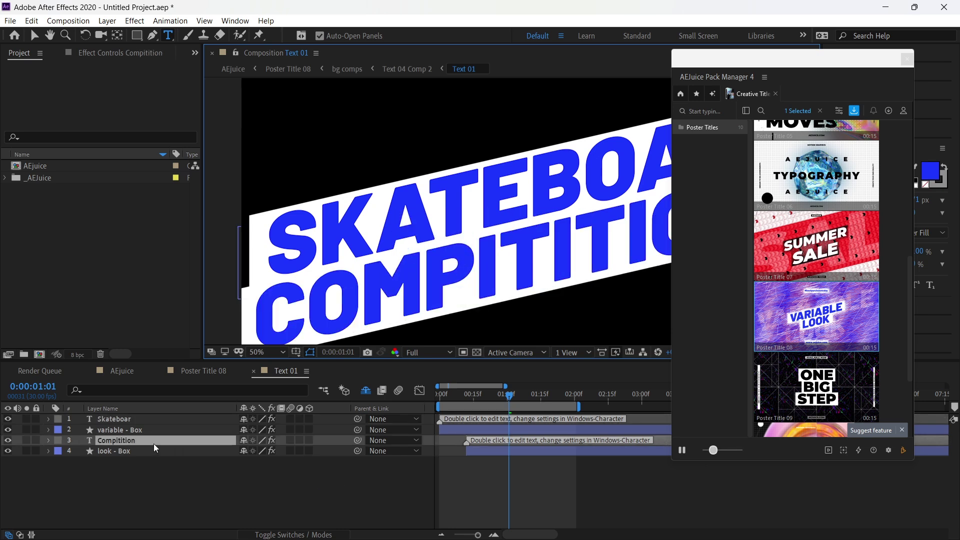
{"action": "left_click", "coordinate": [253, 370]}
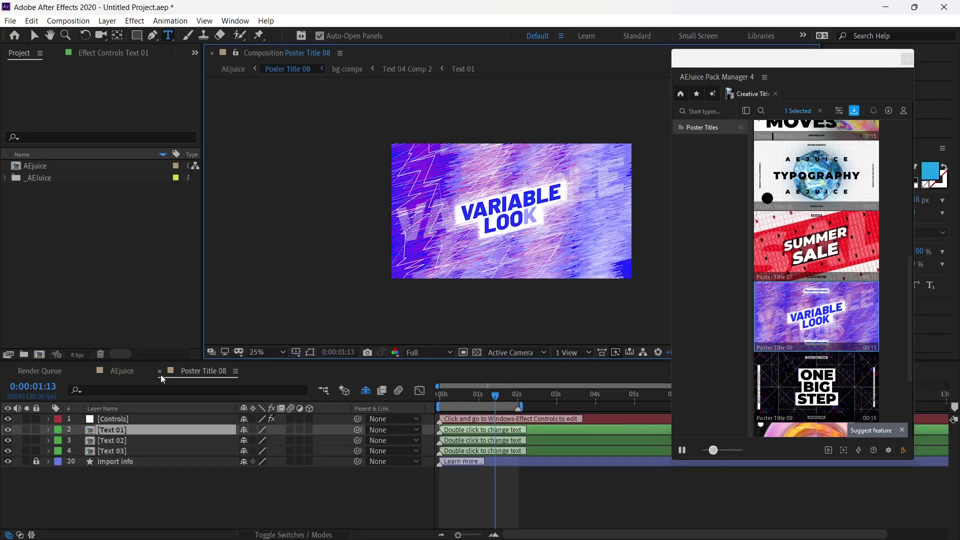
{"action": "left_click", "coordinate": [160, 371]}
Step: Preview the edited title animation at several points of the AEjuice timeline, moving Pack Manager clear of the composition view
{"action": "left_click_drag", "start_coordinate": [425, 395], "coordinate": [467, 398]}
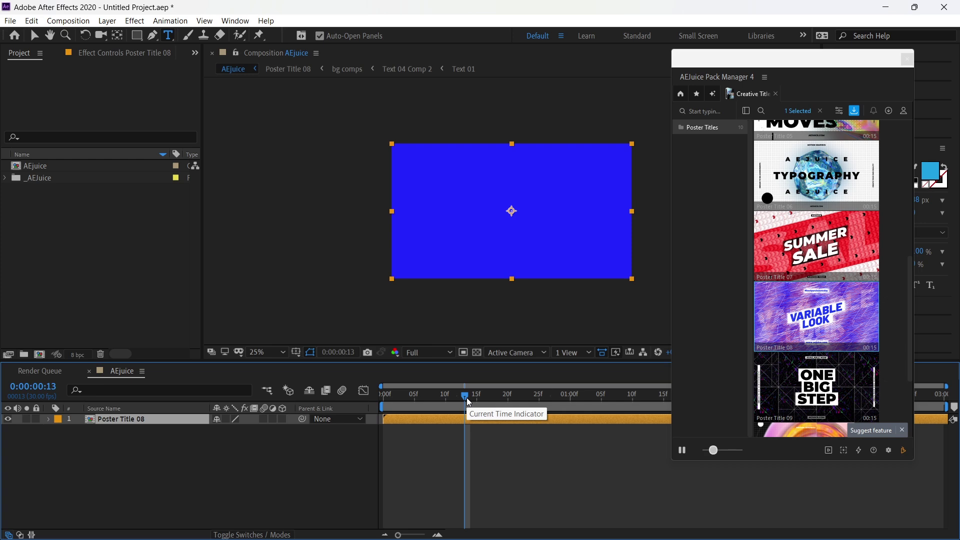
{"action": "left_click_drag", "start_coordinate": [550, 395], "coordinate": [864, 411]}
{"action": "left_click_drag", "start_coordinate": [712, 56], "coordinate": [800, 47]}
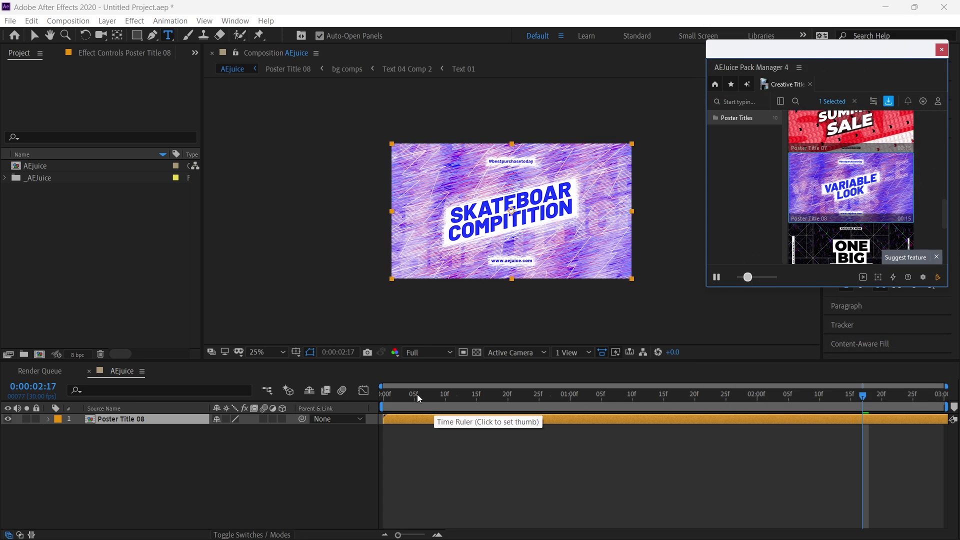
{"action": "left_click", "coordinate": [467, 400]}
{"action": "left_click", "coordinate": [539, 398]}
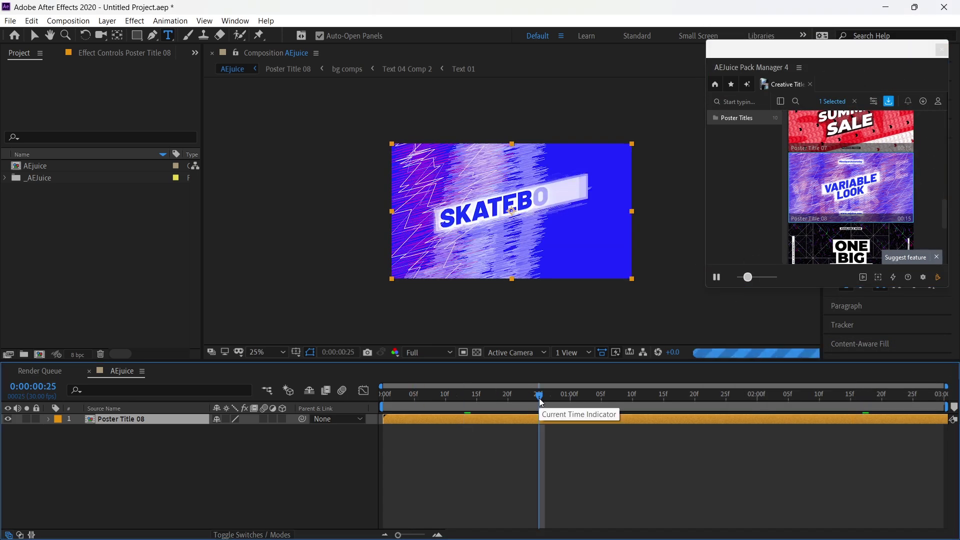
{"action": "left_click", "coordinate": [596, 398]}
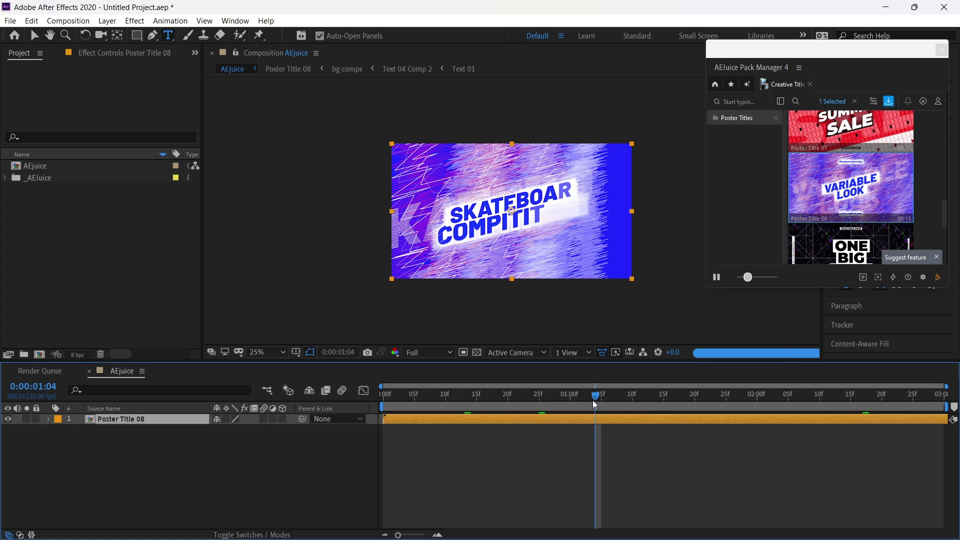
{"action": "left_click_drag", "start_coordinate": [595, 399], "coordinate": [644, 399]}
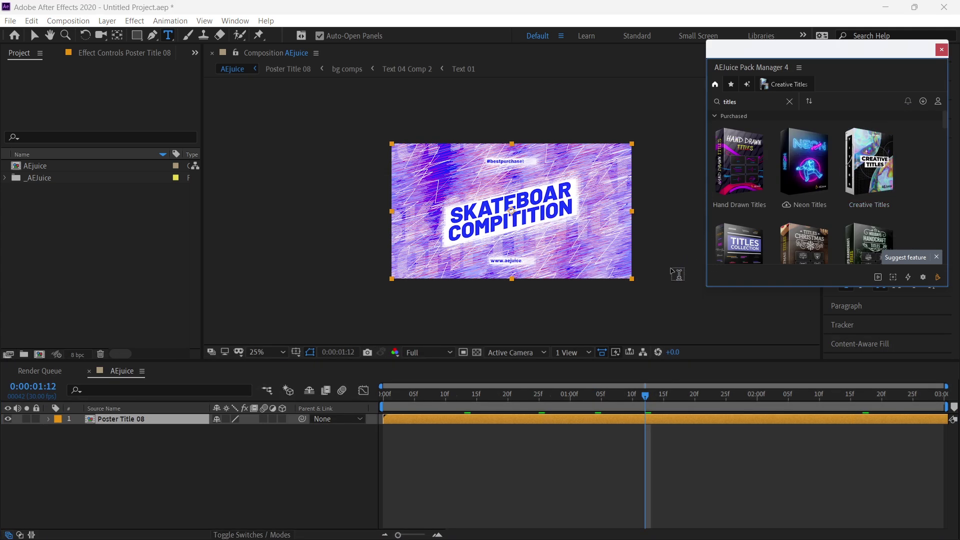
Step: Search Pack Manager for "liqui" and open the Liquid Transitions pack
{"action": "double_click", "coordinate": [733, 101]}
{"action": "type", "text": "liqui"}
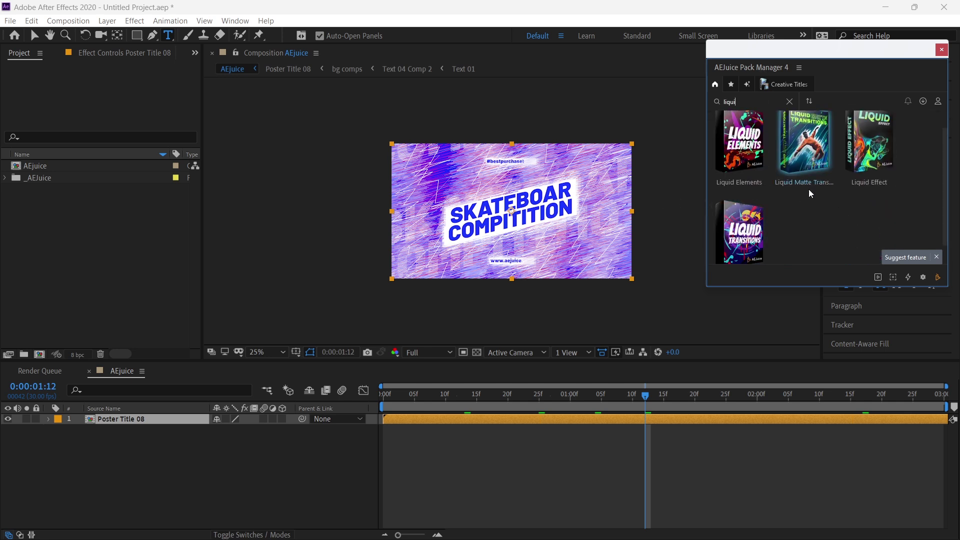
{"action": "scroll", "coordinate": [825, 195], "scroll_direction": "down", "scroll_amount": 1}
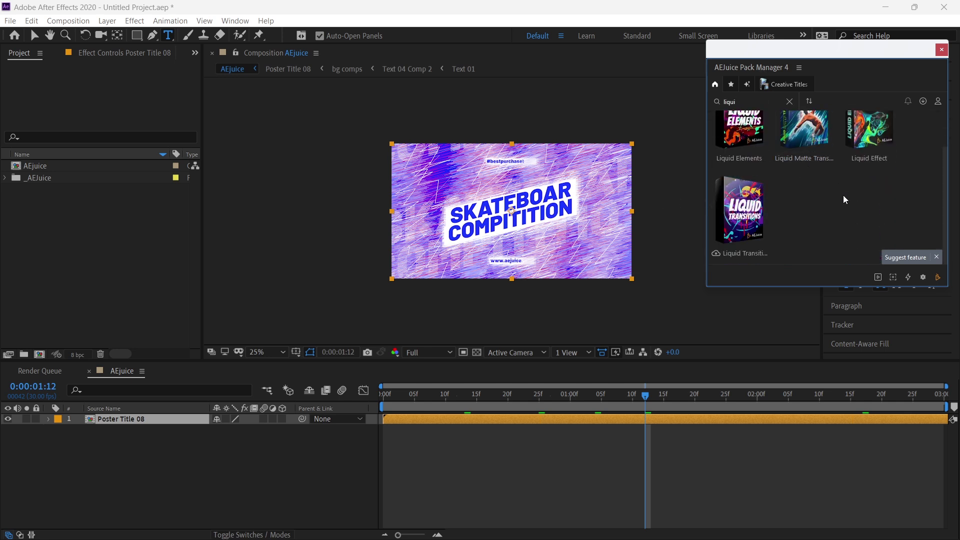
{"action": "left_click", "coordinate": [761, 216]}
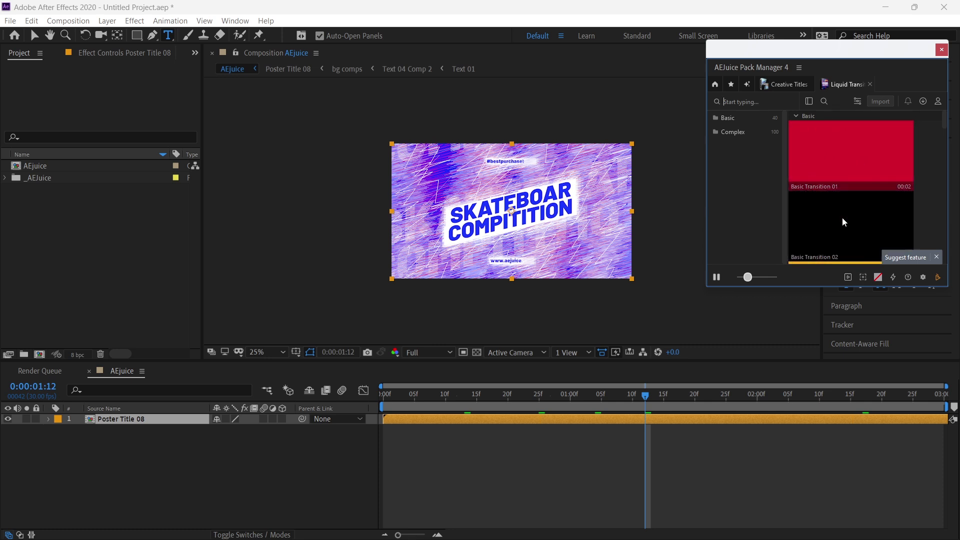
Step: Import Basic Transition 04 and shift its layer later so its cut marker sits at 0:00:01:17
{"action": "scroll", "coordinate": [850, 210], "scroll_direction": "down", "scroll_amount": 5}
{"action": "left_click", "coordinate": [808, 155]}
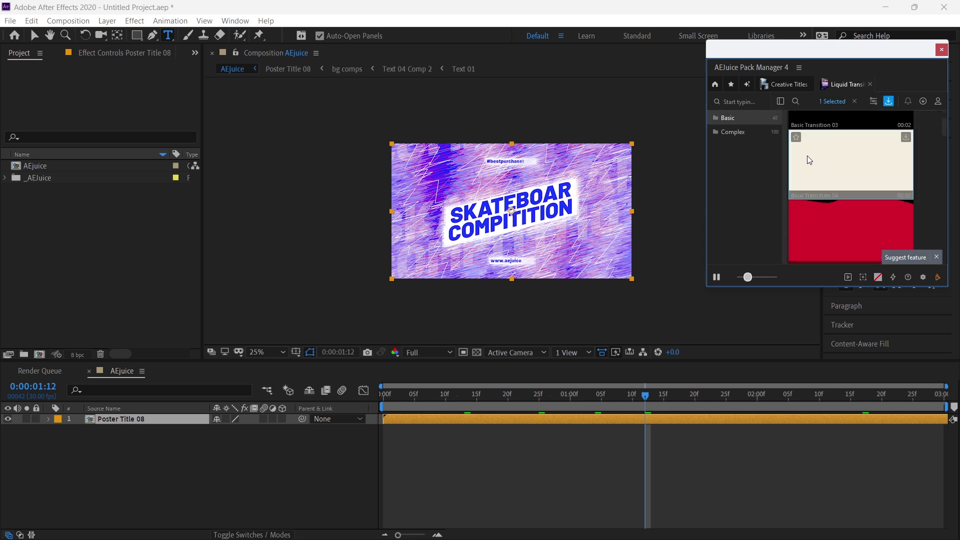
{"action": "double_click", "coordinate": [859, 167]}
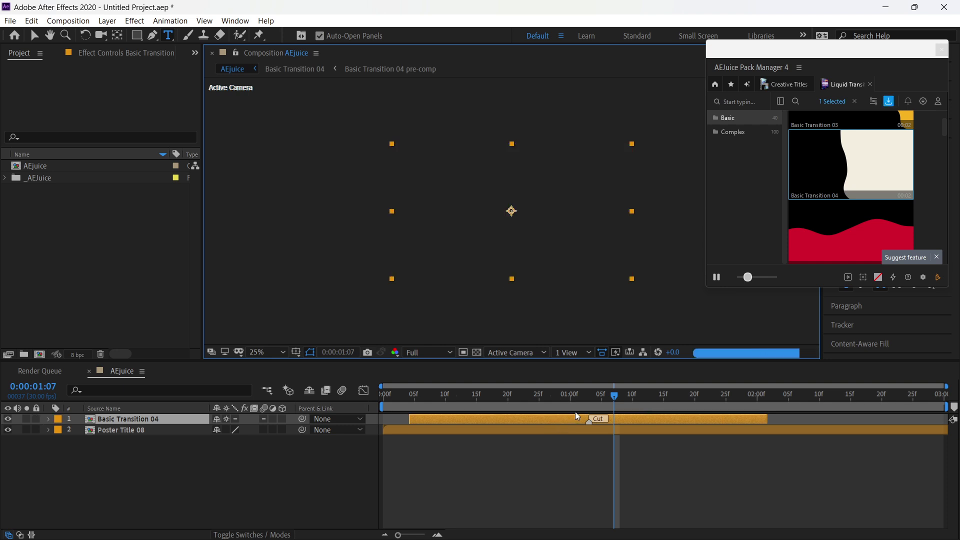
{"action": "left_click_drag", "start_coordinate": [577, 418], "coordinate": [665, 417]}
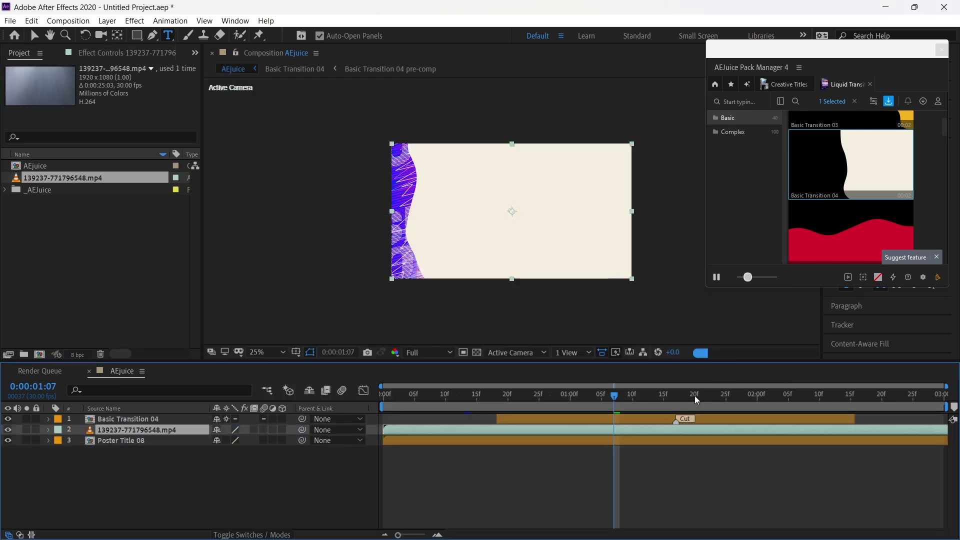
Step: Trim the start of the 139237-771796548.mp4 layer to the transition's cut marker at 0:00:01:17 and scrub onward to check it
{"action": "left_click", "coordinate": [674, 401]}
{"action": "key", "text": "alt+["}
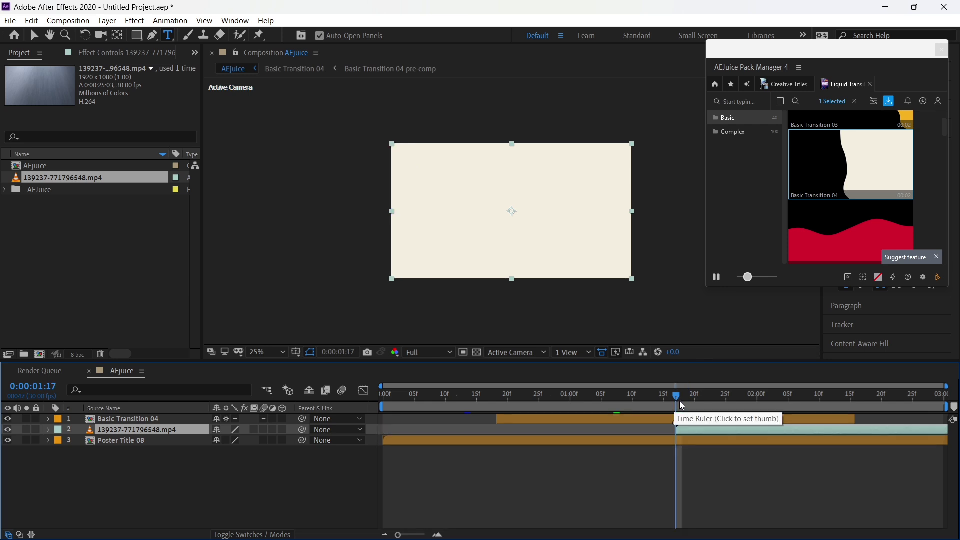
{"action": "left_click_drag", "start_coordinate": [677, 397], "coordinate": [696, 398]}
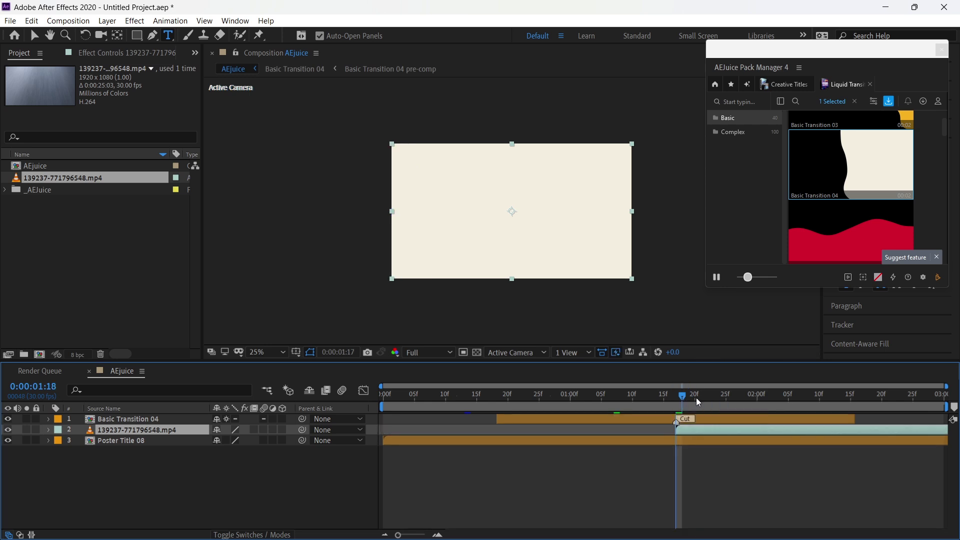
Step: Set the AEjuice composition's duration to 8 seconds and scrub ahead to 0:00:05:14
{"action": "key", "text": "ctrl+k"}
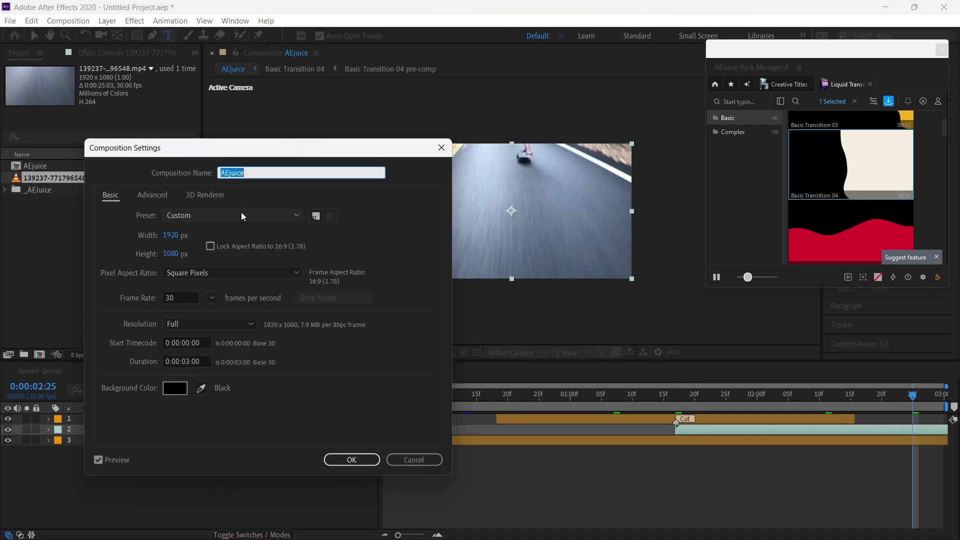
{"action": "left_click", "coordinate": [183, 362]}
{"action": "type", "text": "800"}
{"action": "key", "text": "Return"}
{"action": "left_click_drag", "start_coordinate": [574, 406], "coordinate": [759, 406]}
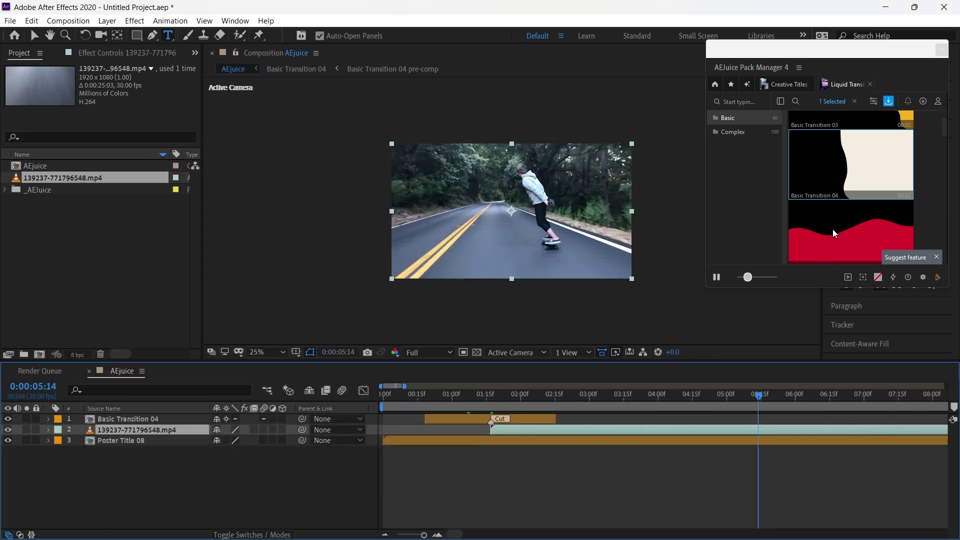
Step: Browse the basic liquid transitions, search all packs for "liquid", and open the Liquid Matte Transitions pack
{"action": "mouse_move", "coordinate": [839, 224]}
{"action": "scroll", "coordinate": [840, 224], "scroll_direction": "up", "scroll_amount": 4}
{"action": "scroll", "coordinate": [840, 227], "scroll_direction": "down", "scroll_amount": 5}
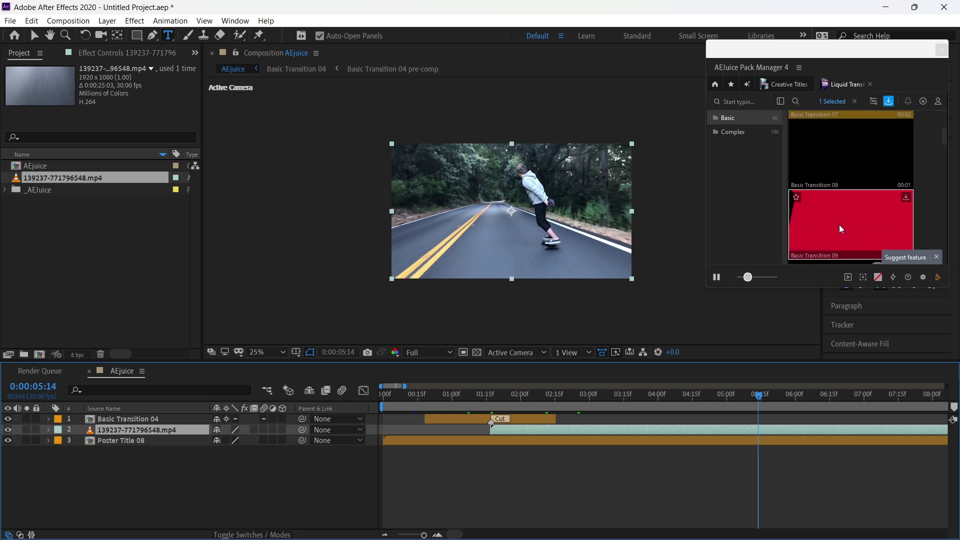
{"action": "scroll", "coordinate": [840, 228], "scroll_direction": "up", "scroll_amount": 1}
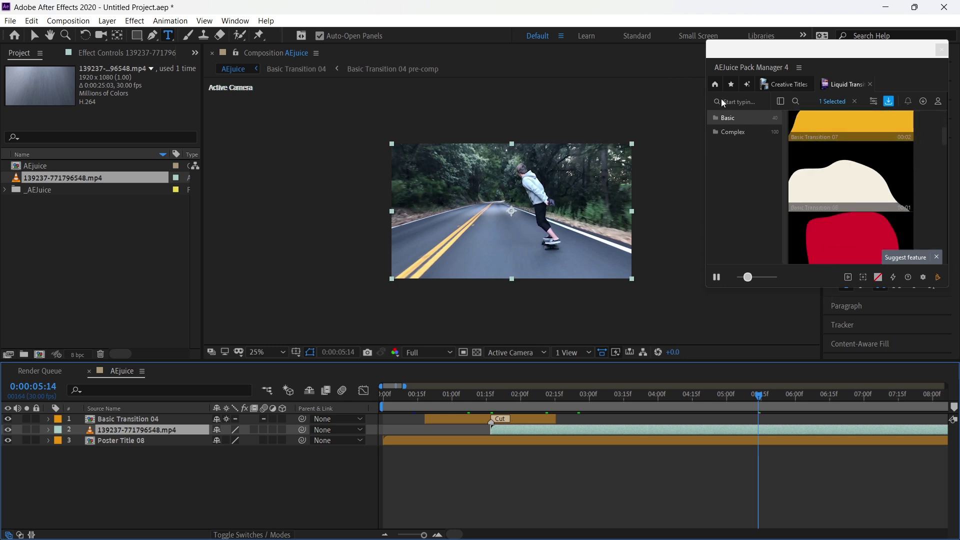
{"action": "left_click", "coordinate": [715, 84]}
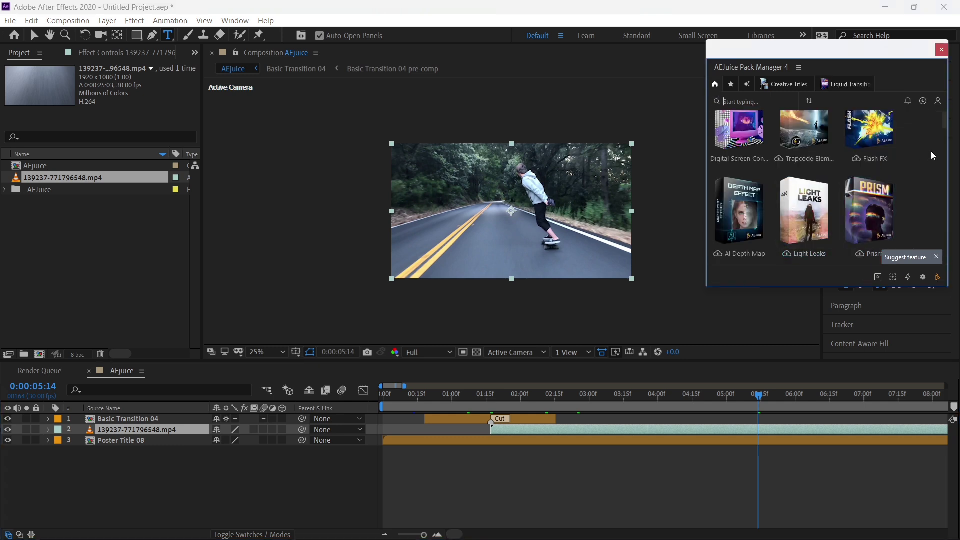
{"action": "scroll", "coordinate": [850, 130], "scroll_direction": "up", "scroll_amount": 1}
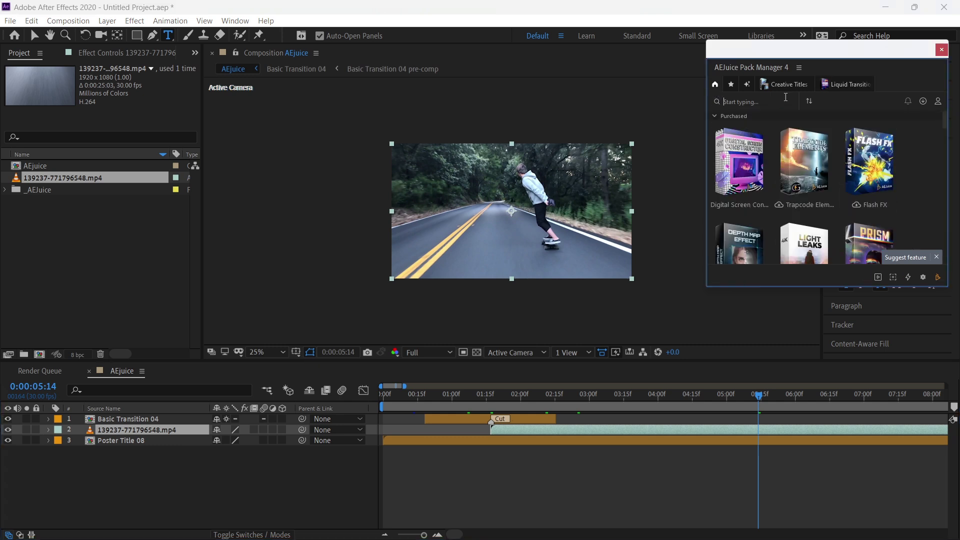
{"action": "left_click", "coordinate": [786, 97]}
{"action": "type", "text": "liquid"}
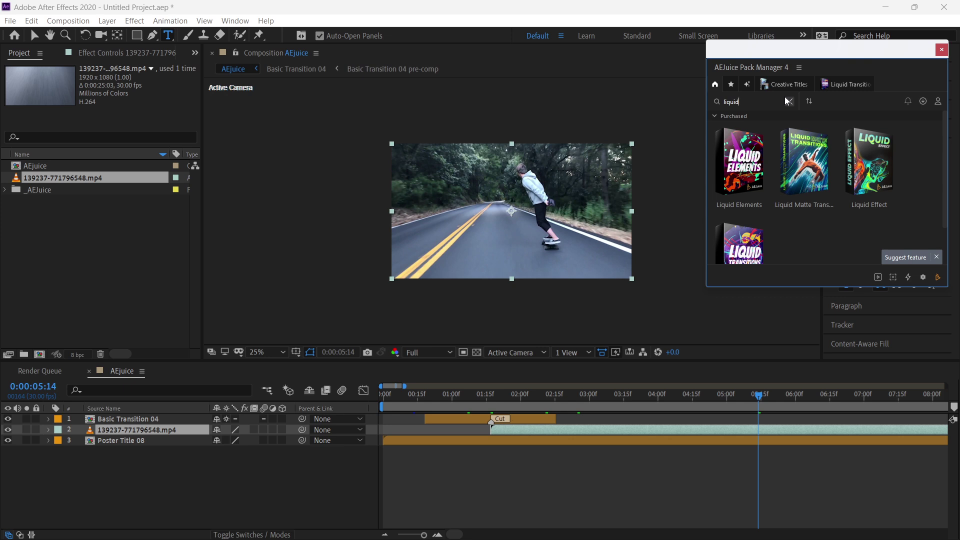
{"action": "left_click", "coordinate": [787, 168]}
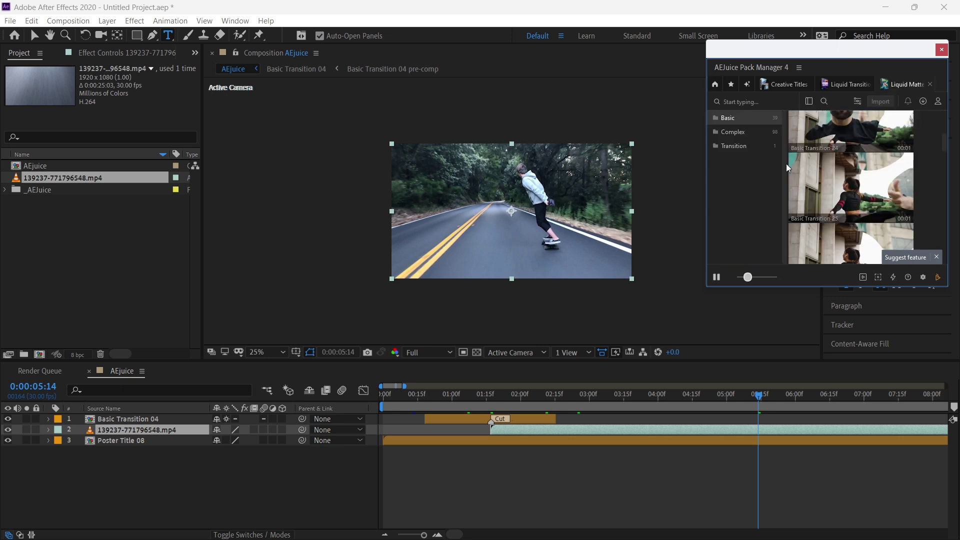
Step: Import Basic Transition 26 and place the 3715052-hd_1280_720_60fps.mp4 clip beneath it, starting at its cut marker
{"action": "scroll", "coordinate": [871, 191], "scroll_direction": "down", "scroll_amount": 1}
{"action": "double_click", "coordinate": [871, 191]}
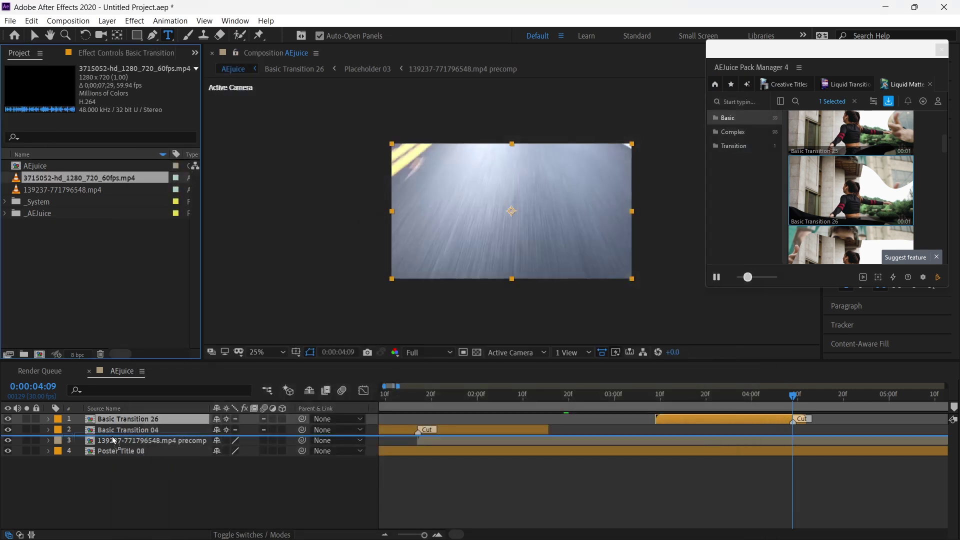
{"action": "left_click", "coordinate": [842, 397]}
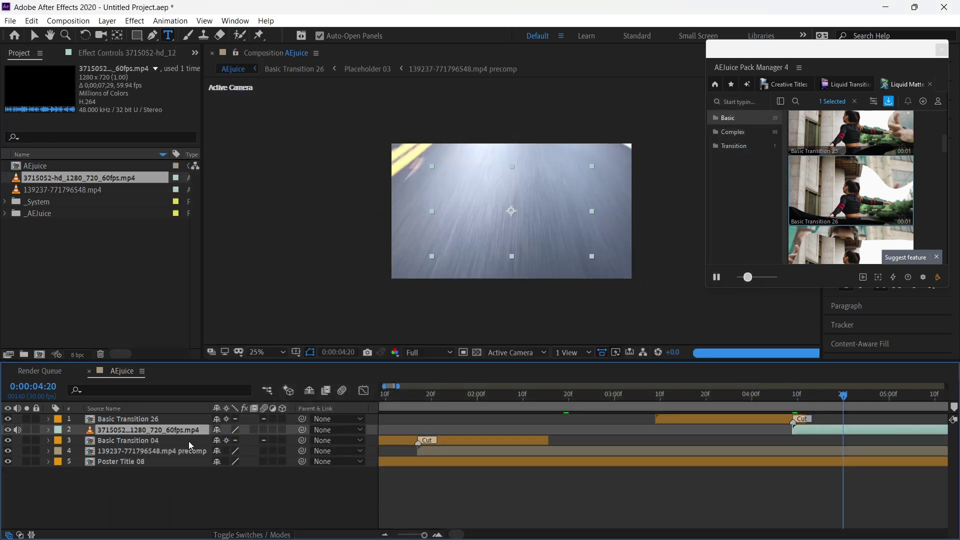
Step: Scale the 3715052-hd_1280_720_60fps.mp4 layer to 150% so it fills the frame
{"action": "scroll", "coordinate": [763, 415], "scroll_direction": "down", "scroll_amount": 2}
{"action": "key", "text": "s"}
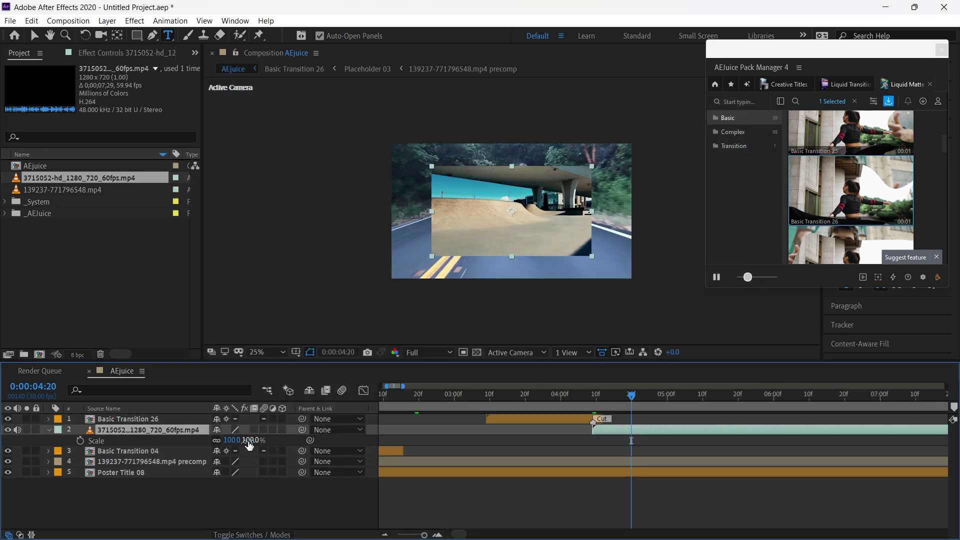
{"action": "key", "text": "Return"}
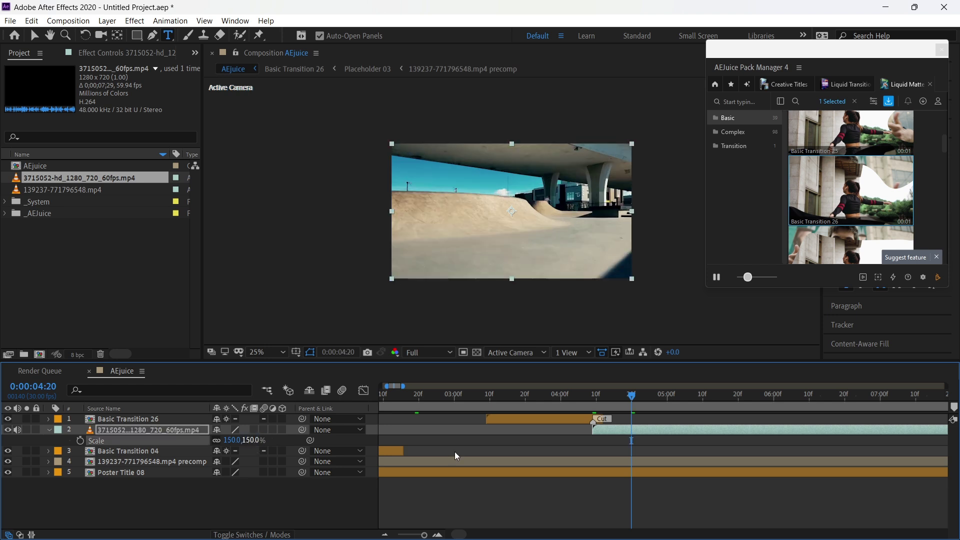
Step: Scrub back across Basic Transition 26 to preview the change between the two skateboarding clips
{"action": "key", "text": "ctrl+Down"}
{"action": "key", "text": "ctrl+Down"}
{"action": "left_click_drag", "start_coordinate": [614, 395], "coordinate": [476, 430]}
{"action": "key", "text": "minus"}
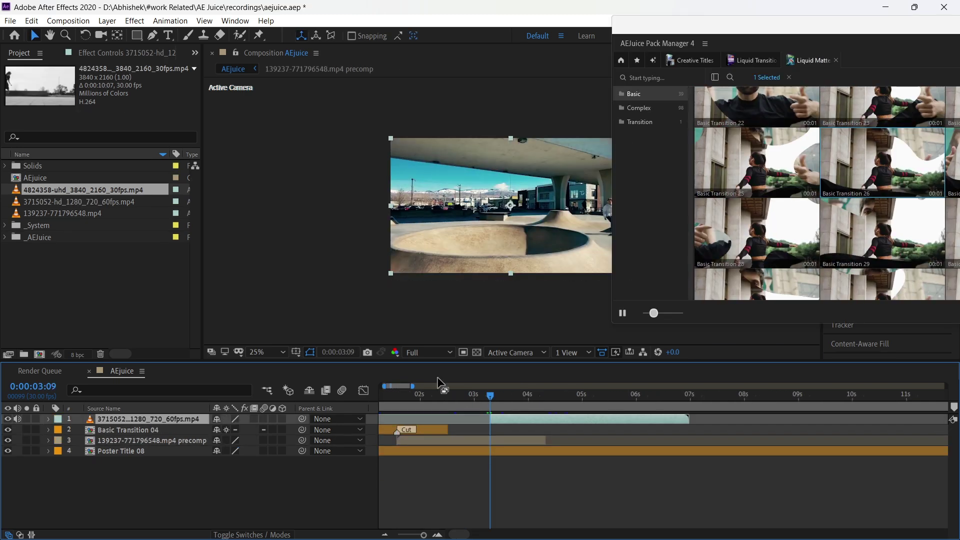
Step: Apply Basic Transition 26 from Liquid Matte Transitions to the 3715052-hd_1280_720_60fps.mp4 layer at 0:00:03:09
{"action": "left_click", "coordinate": [871, 157]}
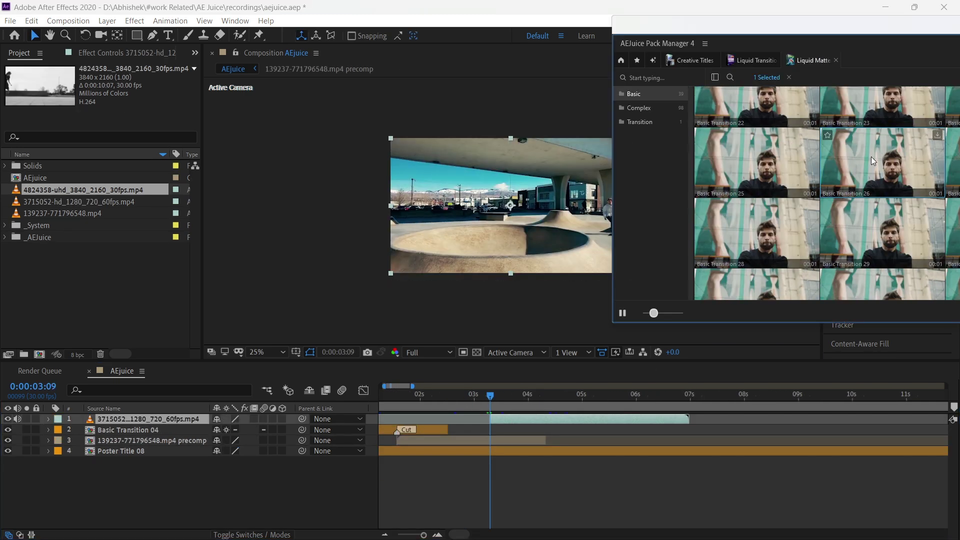
{"action": "double_click", "coordinate": [871, 157]}
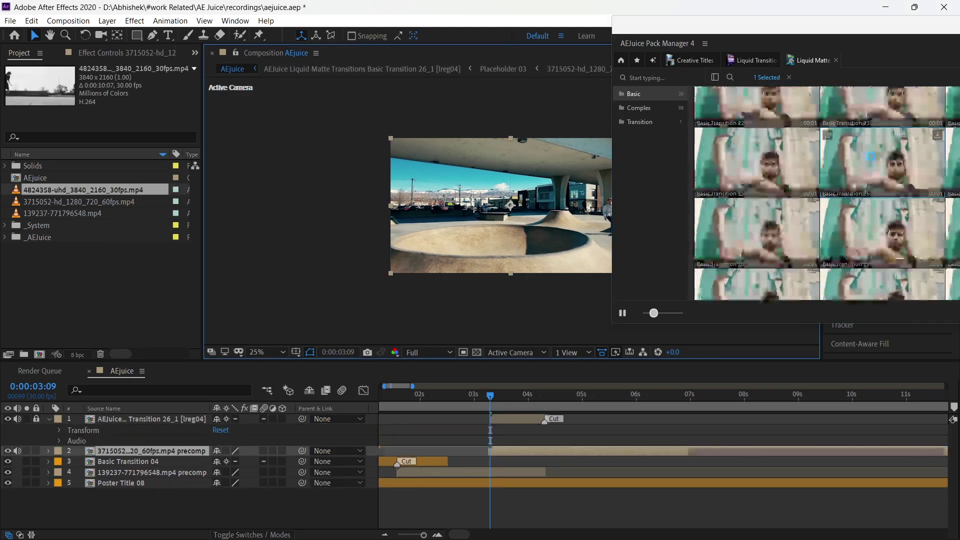
Step: Trim the start of the 3715052-hd_1280_720_60fps.mp4 precomp to 0:00:04:12, where Basic Transition 26 ends
{"action": "left_click", "coordinate": [510, 394]}
{"action": "left_click", "coordinate": [48, 420]}
{"action": "left_click", "coordinate": [49, 420]}
{"action": "left_click_drag", "start_coordinate": [510, 395], "coordinate": [546, 408]}
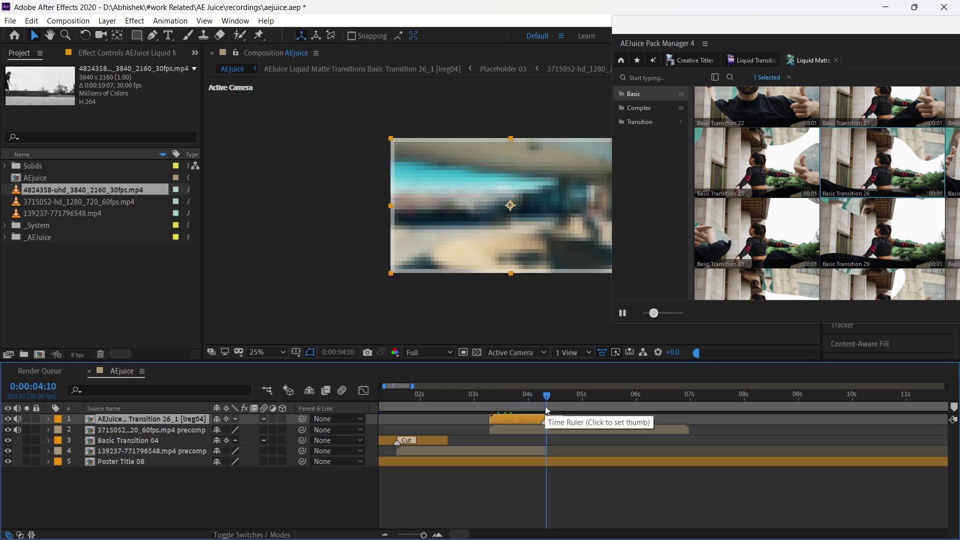
{"action": "scroll", "coordinate": [546, 406], "scroll_direction": "up", "scroll_amount": 5}
{"action": "left_click", "coordinate": [513, 400]}
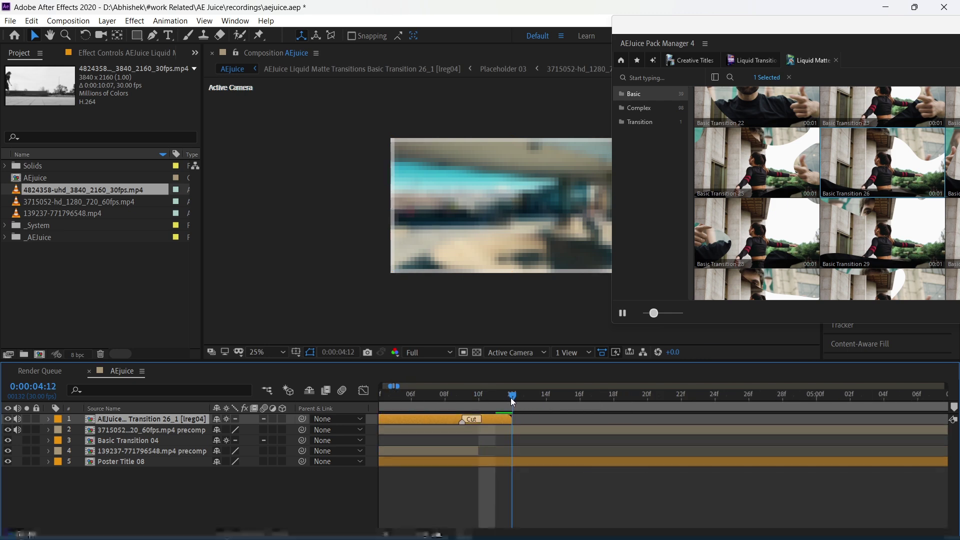
{"action": "left_click", "coordinate": [526, 431]}
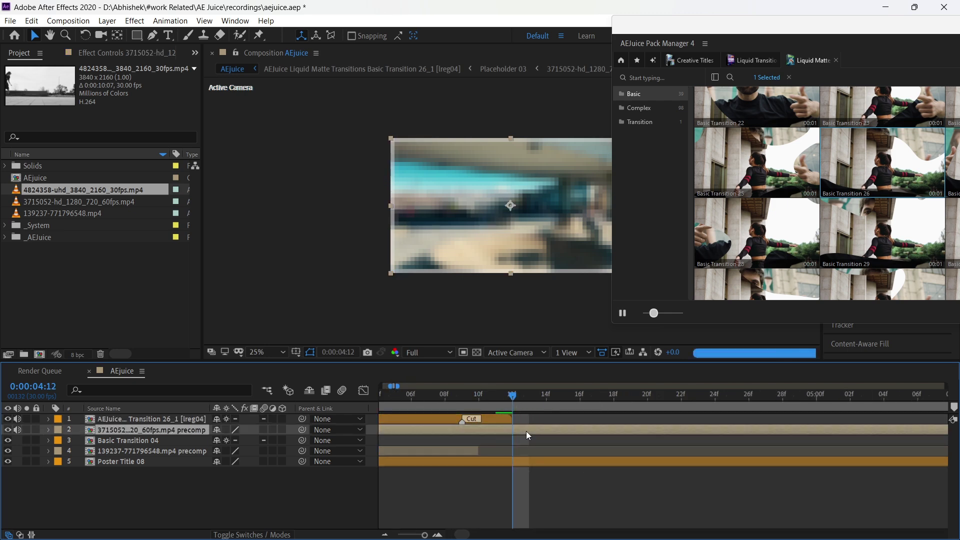
{"action": "key", "text": "alt+bracketleft"}
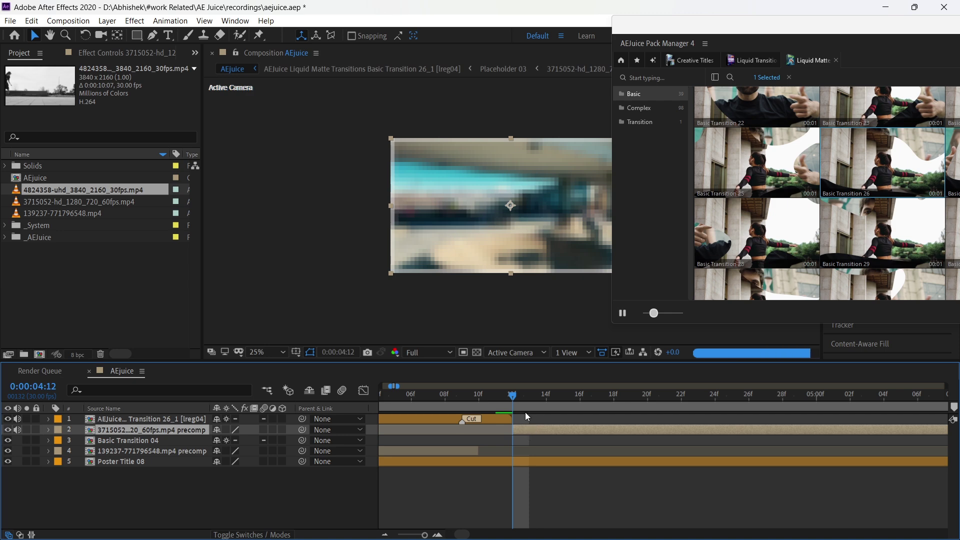
Step: Scrub across the end of Basic Transition 26 up to 0:00:04:28 to check the handover to the trimmed clip
{"action": "scroll", "coordinate": [517, 406], "scroll_direction": "down", "scroll_amount": 2}
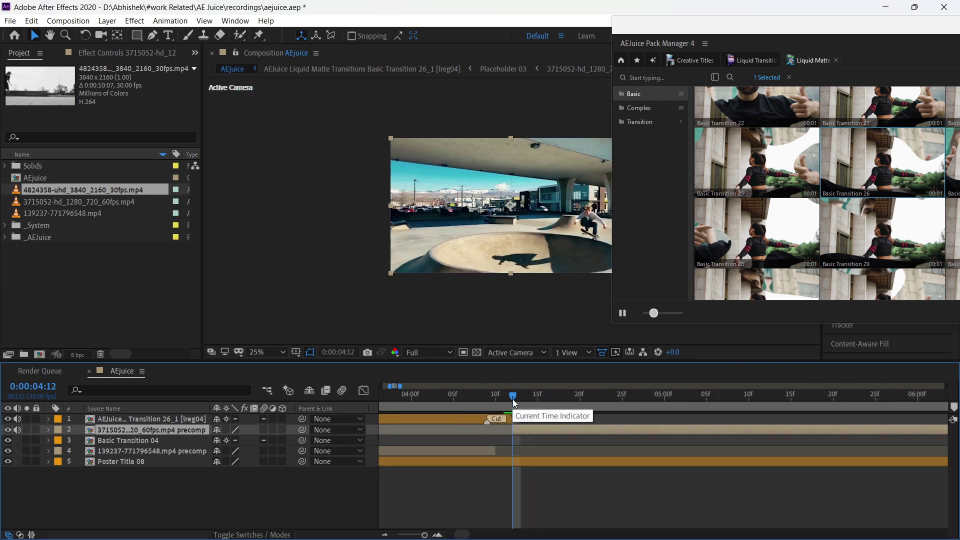
{"action": "mouse_move", "coordinate": [512, 399]}
{"action": "left_mouse_down"}
{"action": "mouse_move", "coordinate": [389, 401]}
{"action": "mouse_move", "coordinate": [498, 398]}
{"action": "left_mouse_up"}
{"action": "scroll", "coordinate": [515, 397], "scroll_direction": "down", "scroll_amount": 3}
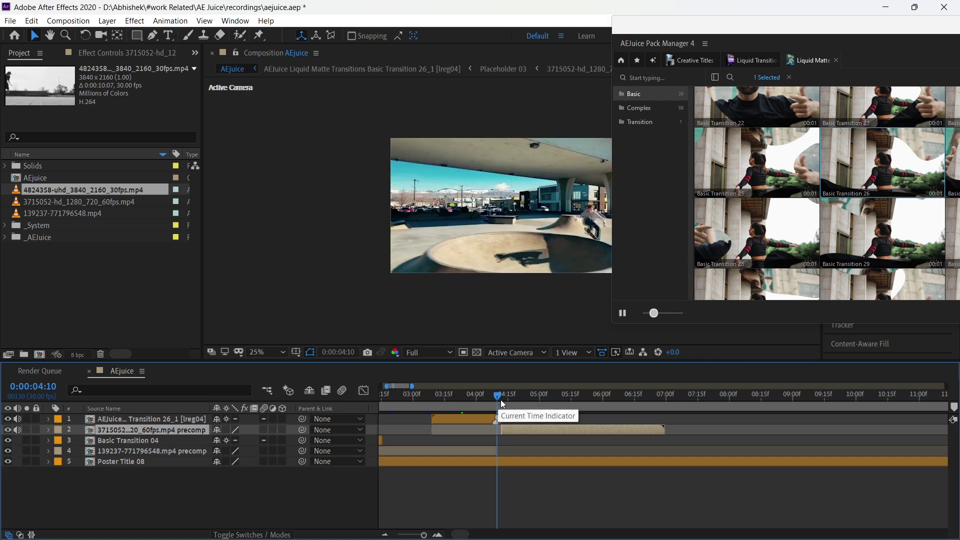
{"action": "left_click_drag", "start_coordinate": [501, 401], "coordinate": [540, 398]}
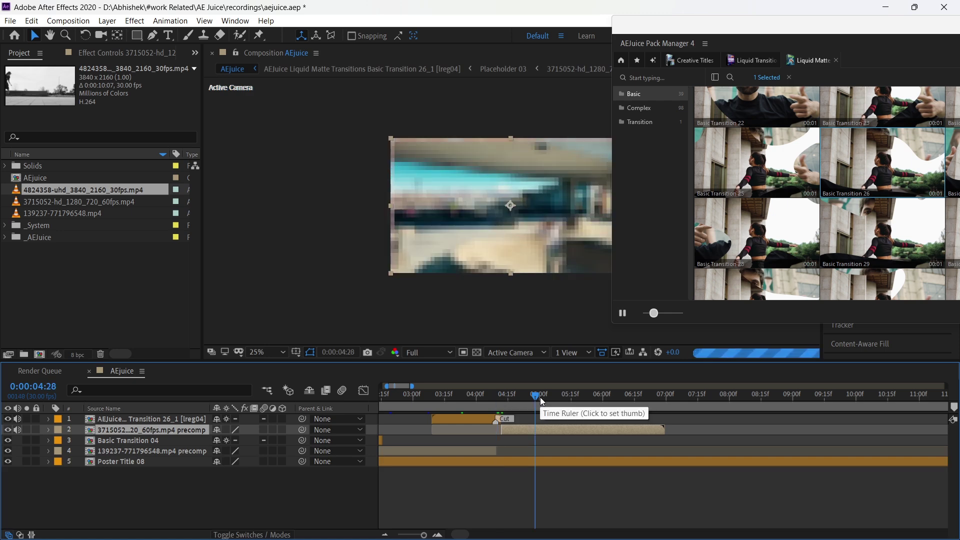
Step: Search the AEJuice packs for "shape" and open Shape Elements
{"action": "left_click", "coordinate": [622, 61]}
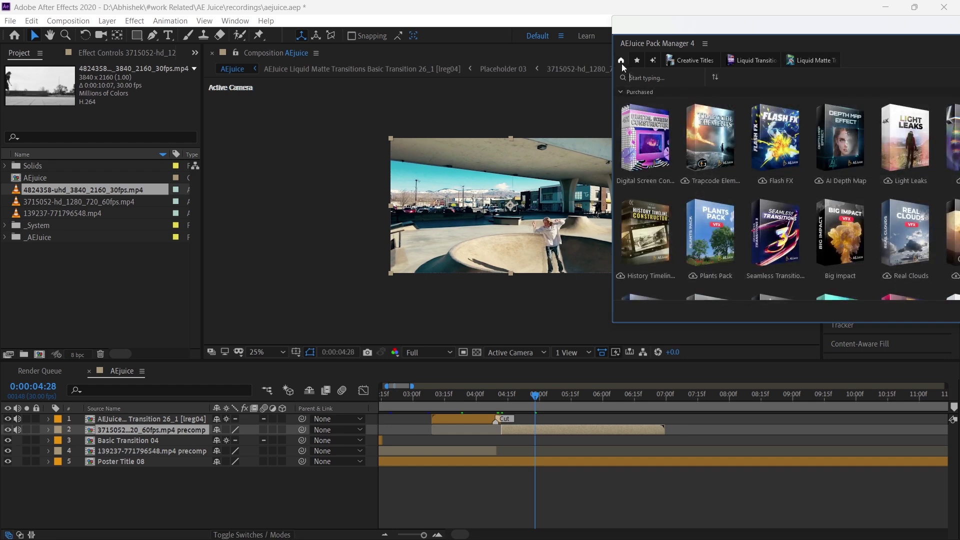
{"action": "left_click", "coordinate": [675, 80]}
{"action": "type", "text": "shape"}
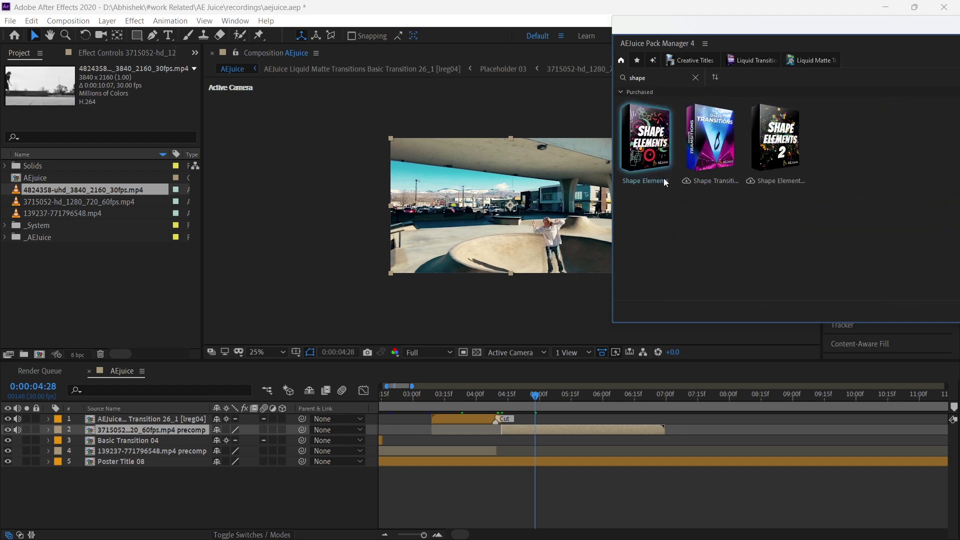
{"action": "left_click", "coordinate": [652, 151]}
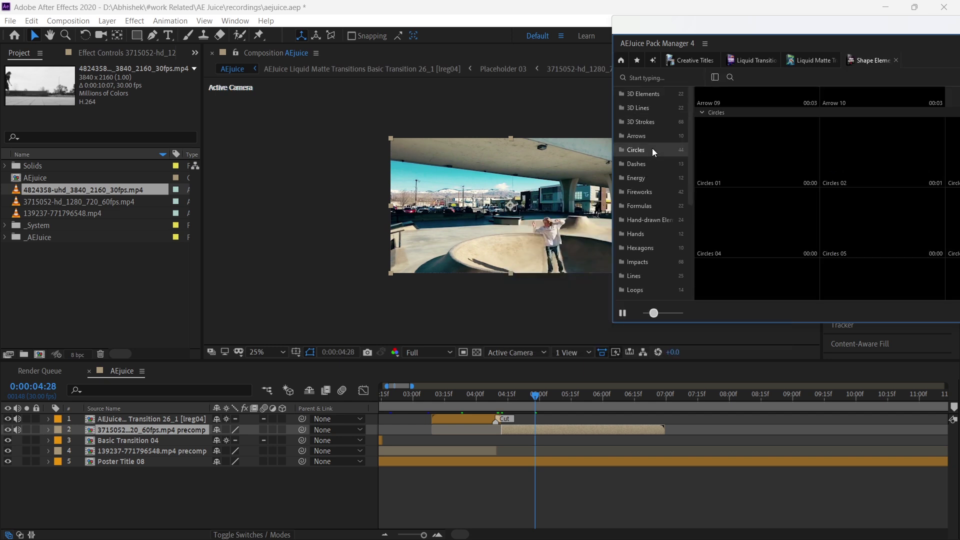
Step: Browse from Circles through Dashes to the Energy category and add Energy 02 to the composition
{"action": "scroll", "coordinate": [778, 175], "scroll_direction": "down", "scroll_amount": 2}
{"action": "scroll", "coordinate": [779, 176], "scroll_direction": "down", "scroll_amount": 8}
{"action": "scroll", "coordinate": [778, 175], "scroll_direction": "down", "scroll_amount": 5}
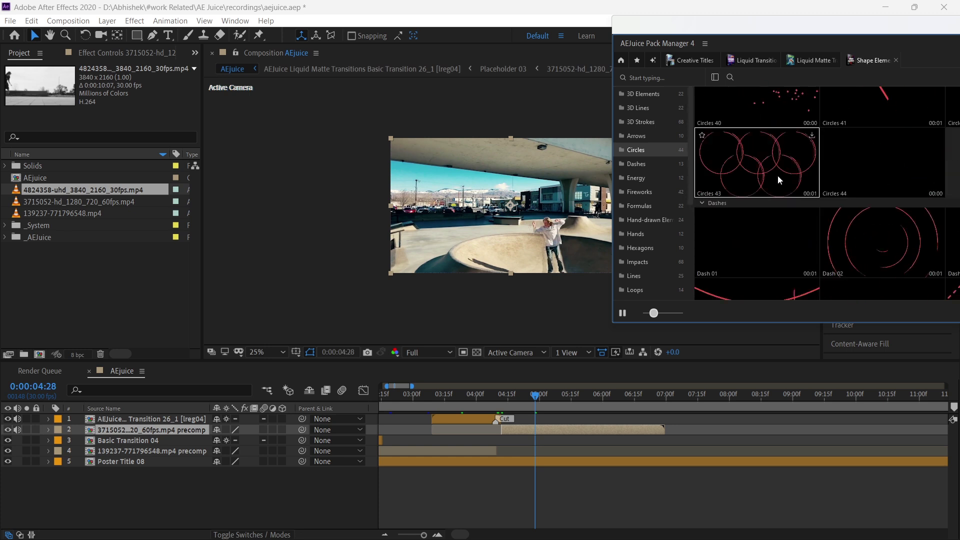
{"action": "scroll", "coordinate": [778, 175], "scroll_direction": "down", "scroll_amount": 1}
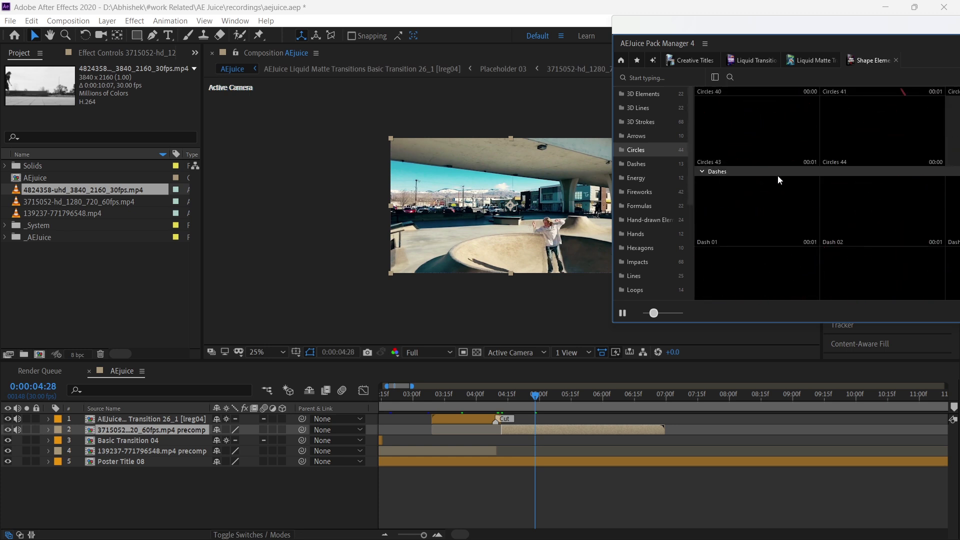
{"action": "scroll", "coordinate": [779, 175], "scroll_direction": "down", "scroll_amount": 9}
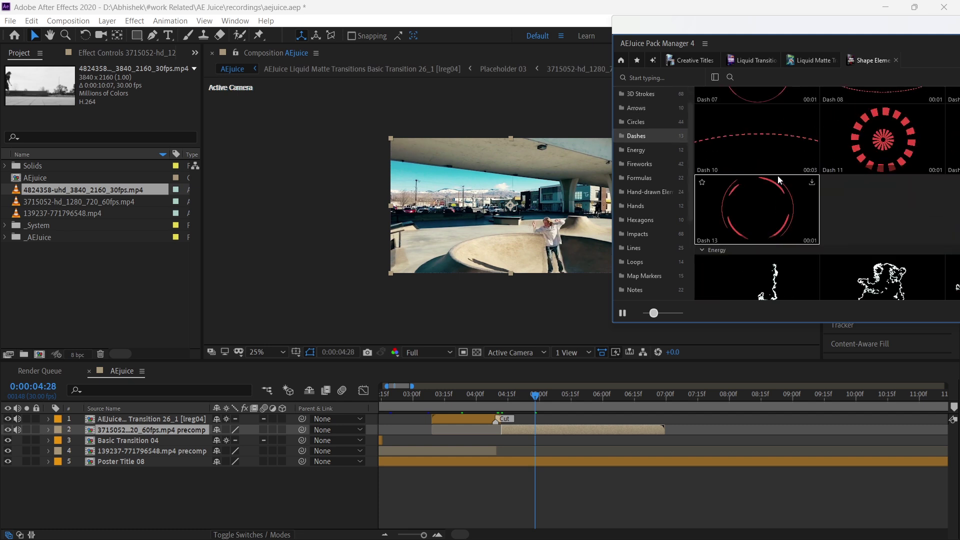
{"action": "scroll", "coordinate": [778, 178], "scroll_direction": "down", "scroll_amount": 5}
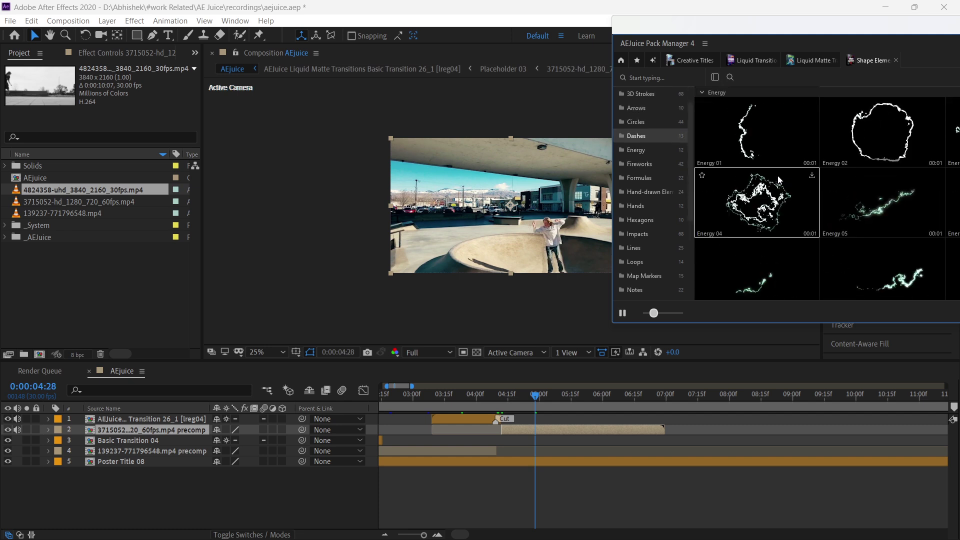
{"action": "left_click", "coordinate": [893, 125]}
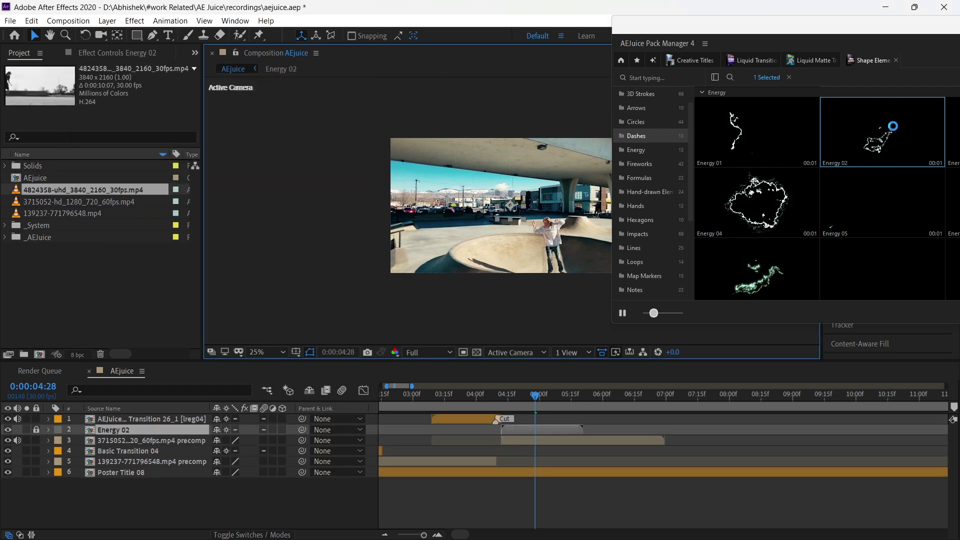
{"action": "key", "text": "space"}
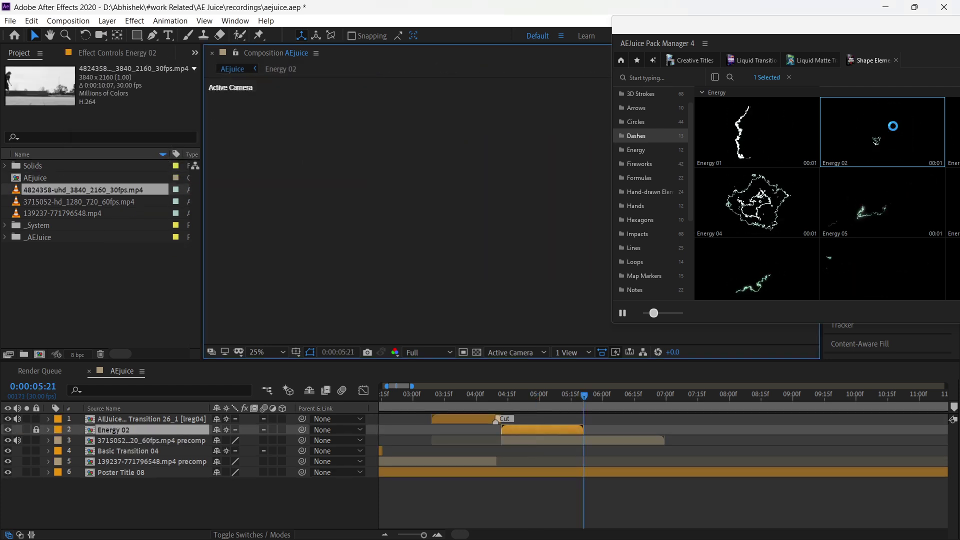
{"action": "mouse_move", "coordinate": [901, 124]}
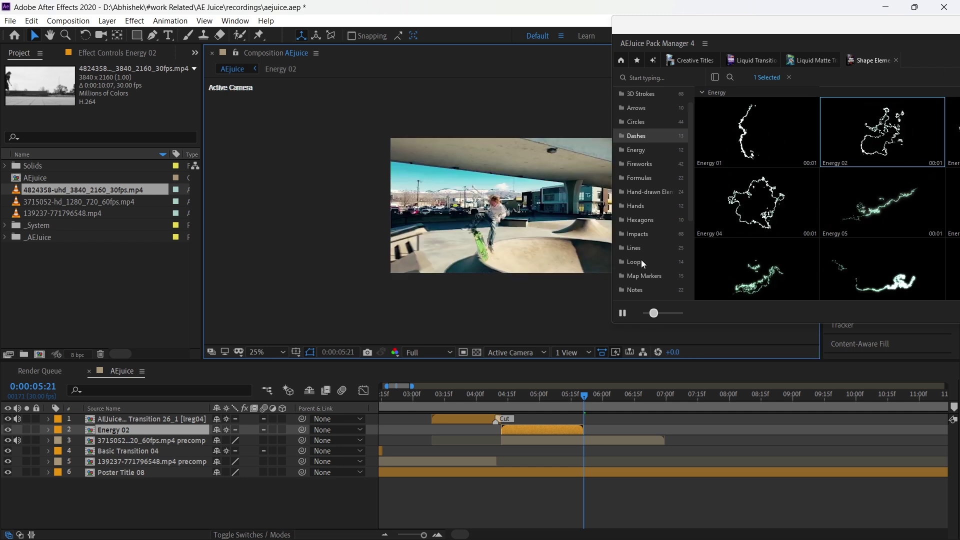
Step: Shift the Energy 02 layer in time so it starts at about 0:00:05:14, during the skateboarder's jump
{"action": "scroll", "coordinate": [528, 410], "scroll_direction": "up", "scroll_amount": 2}
{"action": "left_click_drag", "start_coordinate": [539, 395], "coordinate": [521, 398]}
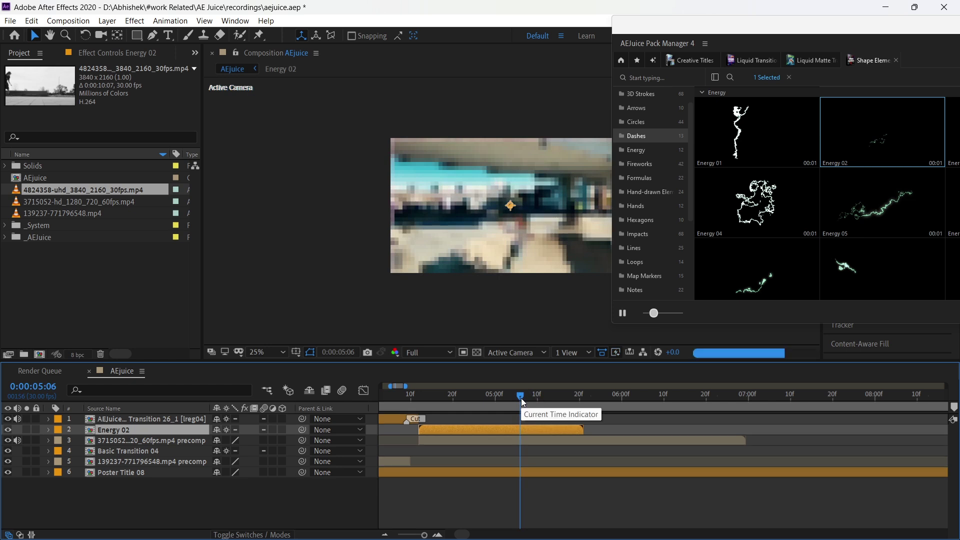
{"action": "left_click_drag", "start_coordinate": [523, 396], "coordinate": [557, 395]}
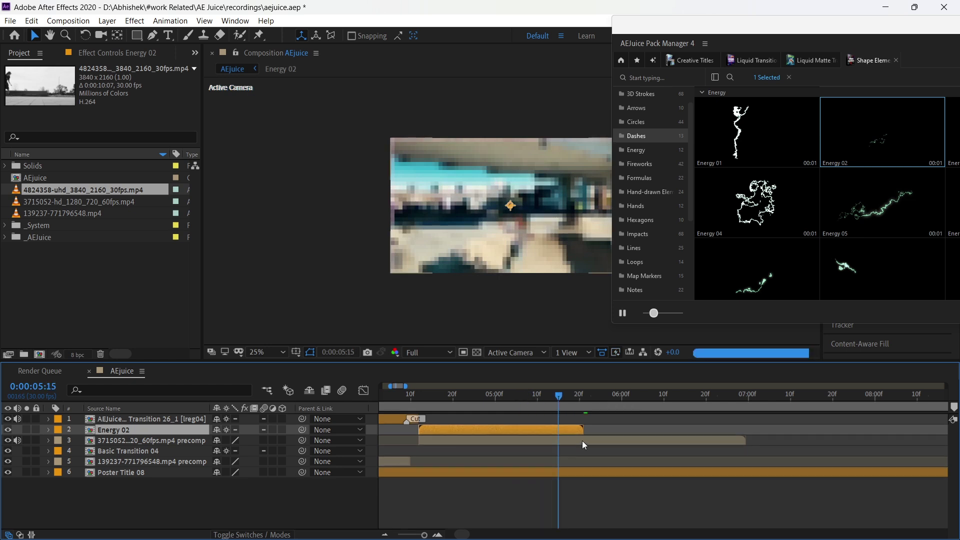
{"action": "left_click_drag", "start_coordinate": [526, 427], "coordinate": [640, 429]}
Step: Resize Energy 02 and position it around the skateboarder, adjusting the fit at 0:00:05:23
{"action": "left_click_drag", "start_coordinate": [516, 209], "coordinate": [526, 260]}
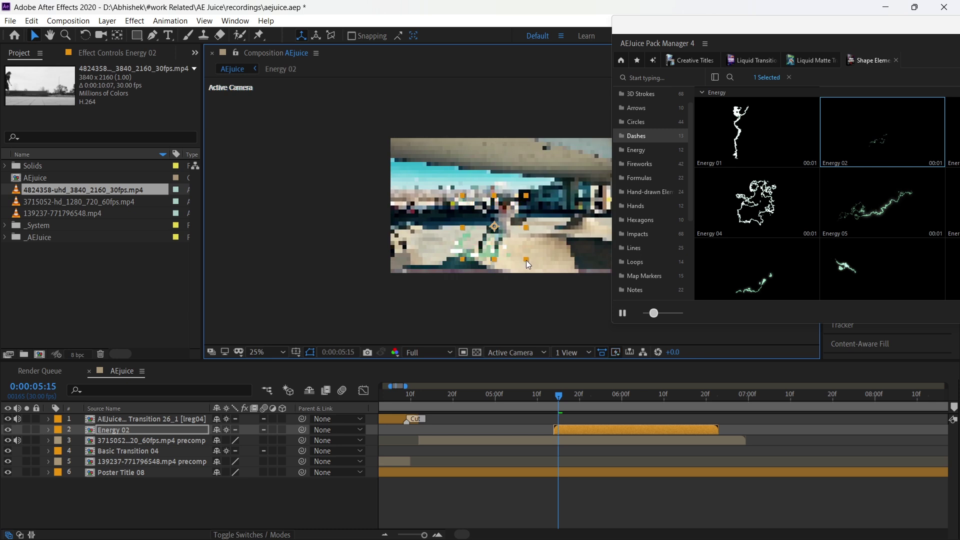
{"action": "left_click_drag", "start_coordinate": [506, 239], "coordinate": [509, 236]}
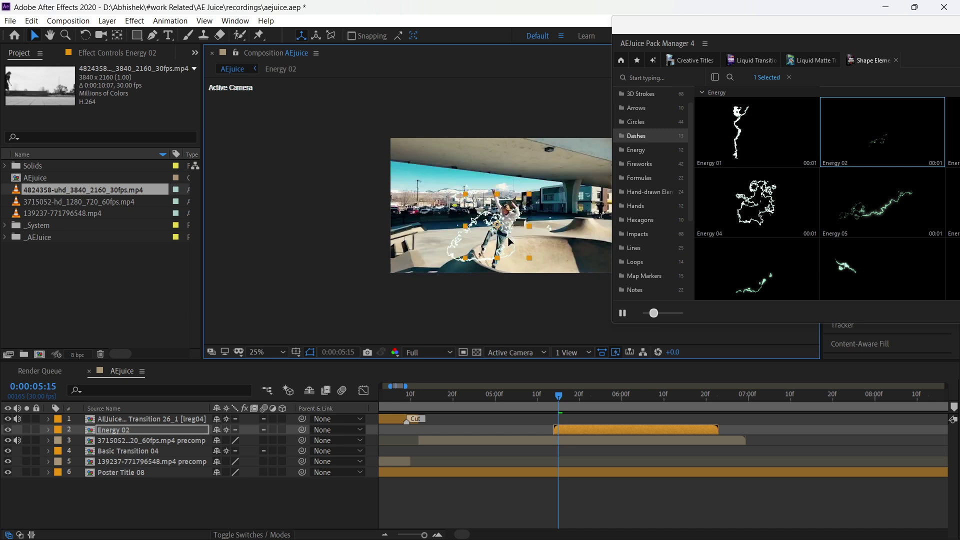
{"action": "left_click_drag", "start_coordinate": [560, 394], "coordinate": [593, 392]}
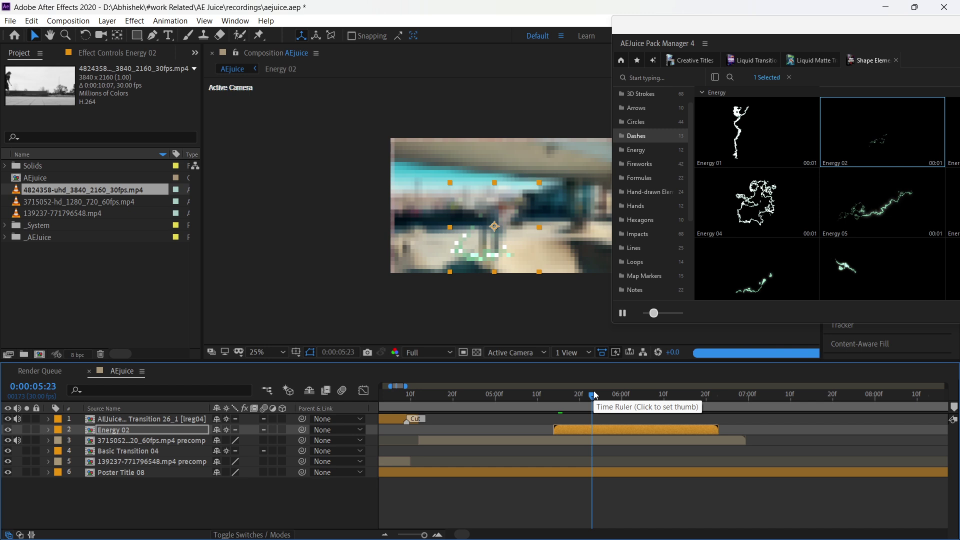
{"action": "left_click", "coordinate": [538, 270]}
{"action": "left_click_drag", "start_coordinate": [538, 270], "coordinate": [500, 242]}
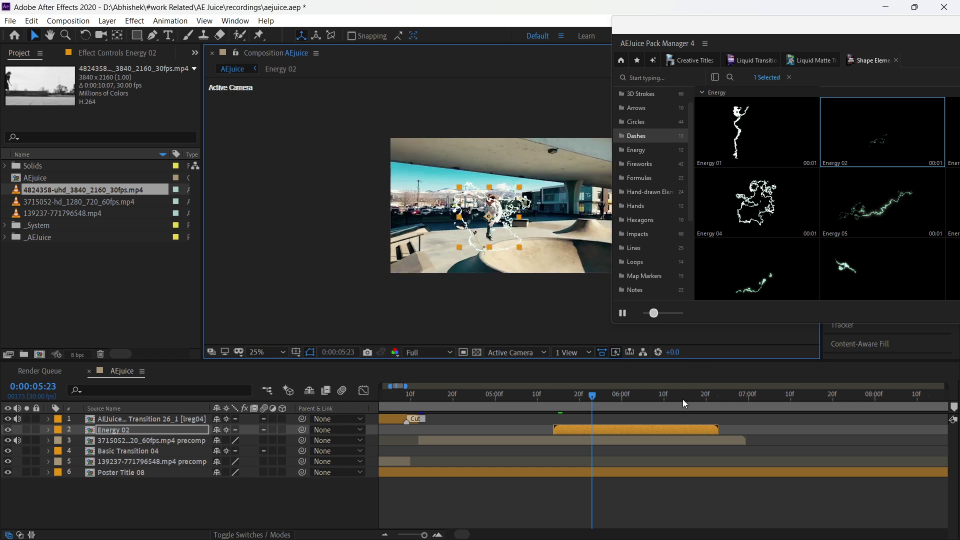
Step: Import 4824358-uhd_3840_2160_30fps.mp4 as the top layer starting at 0:00:06:23 and scale it down to fit the frame
{"action": "key", "text": "o"}
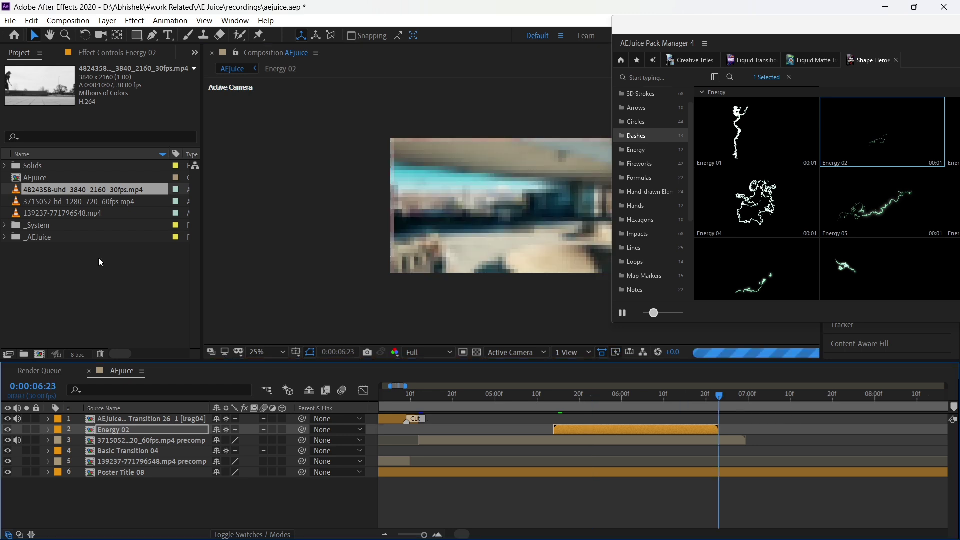
{"action": "left_click", "coordinate": [98, 257]}
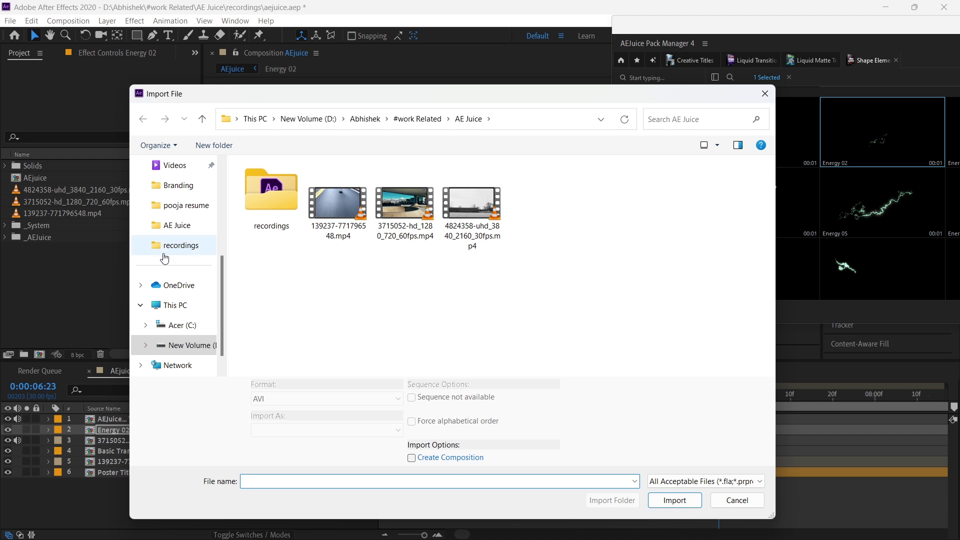
{"action": "double_click", "coordinate": [461, 215]}
{"action": "left_click_drag", "start_coordinate": [85, 189], "coordinate": [137, 419]}
{"action": "key", "text": "bracketleft"}
{"action": "left_click", "coordinate": [744, 342]}
{"action": "left_click_drag", "start_coordinate": [744, 342], "coordinate": [635, 301]}
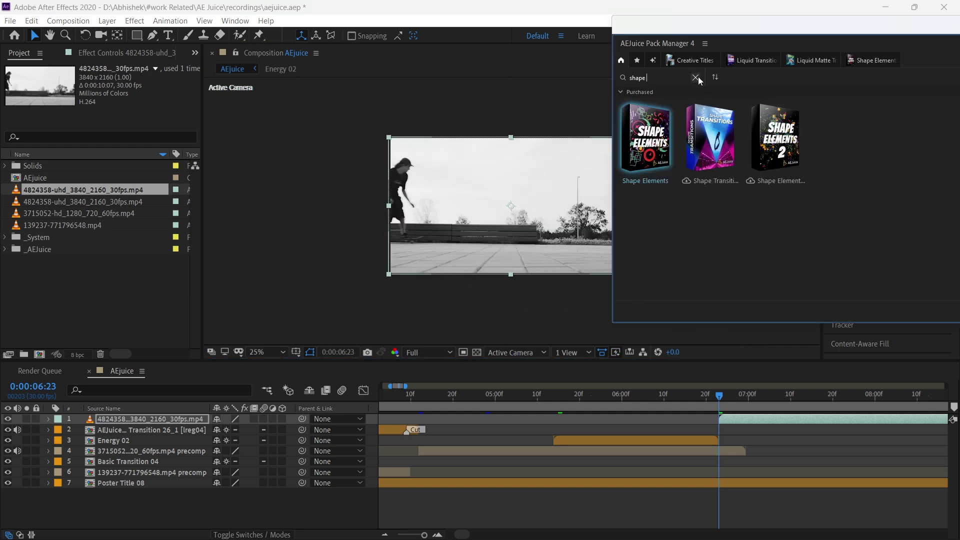
Step: Search the AEJuice packs for "transition" and open the first Seamless Transitions pack
{"action": "left_click", "coordinate": [696, 78]}
{"action": "type", "text": "transition"}
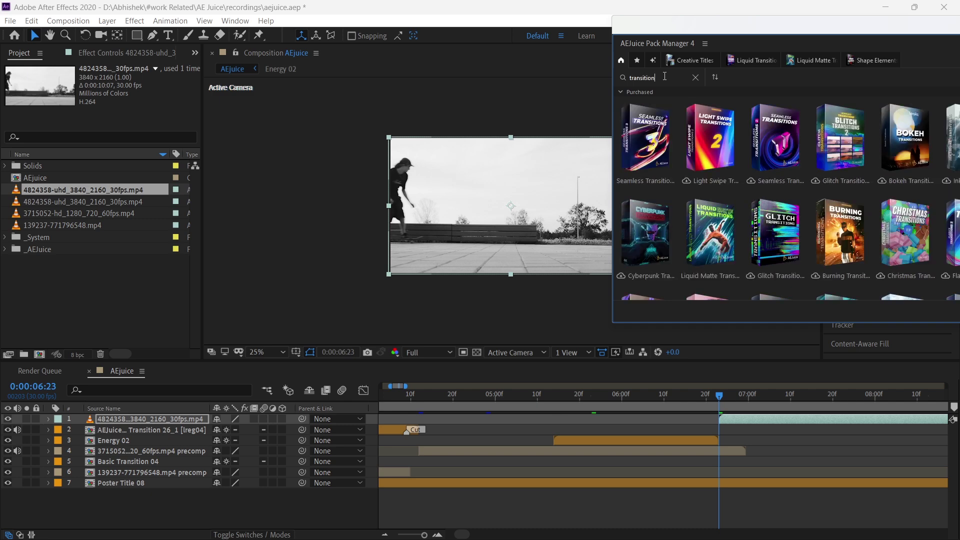
{"action": "left_click", "coordinate": [656, 150]}
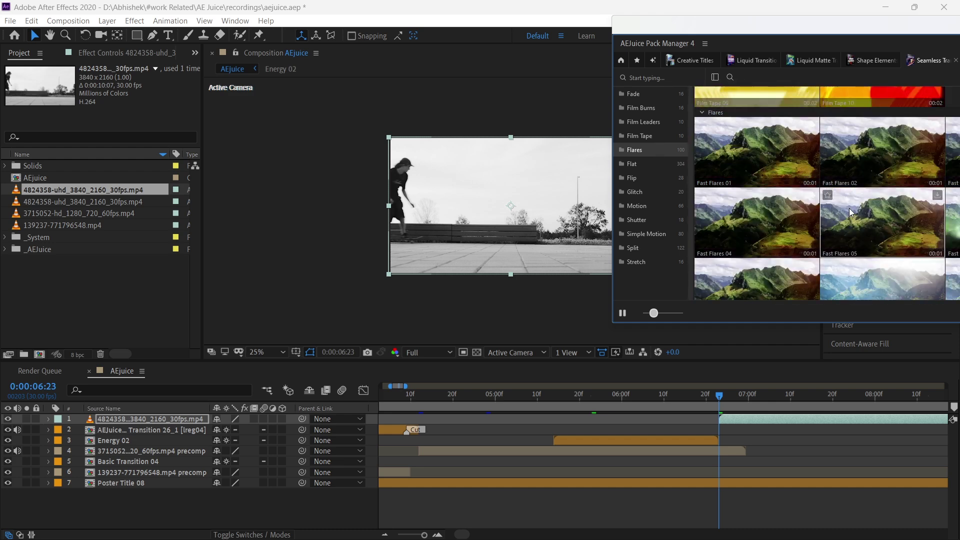
Step: Apply Fast Flares 17 from the Flares category at 0:00:06:23, dismissing the disk cache warning
{"action": "scroll", "coordinate": [850, 212], "scroll_direction": "up", "scroll_amount": 2}
{"action": "scroll", "coordinate": [849, 208], "scroll_direction": "down", "scroll_amount": 8}
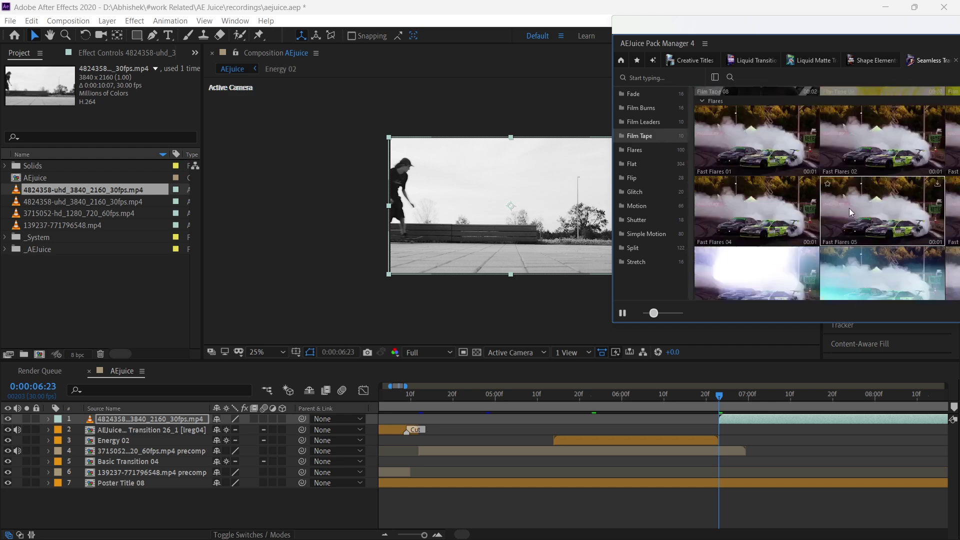
{"action": "left_click", "coordinate": [853, 154]}
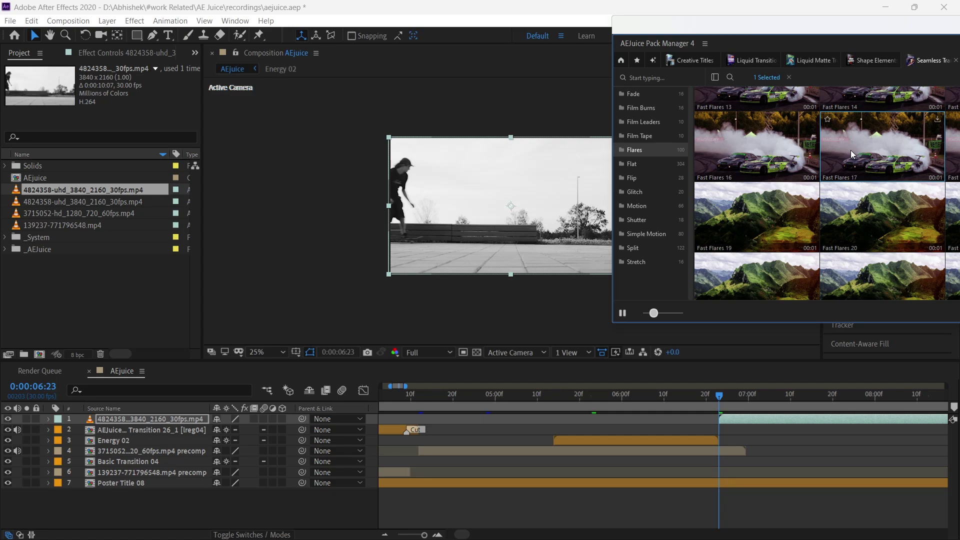
{"action": "double_click", "coordinate": [852, 154]}
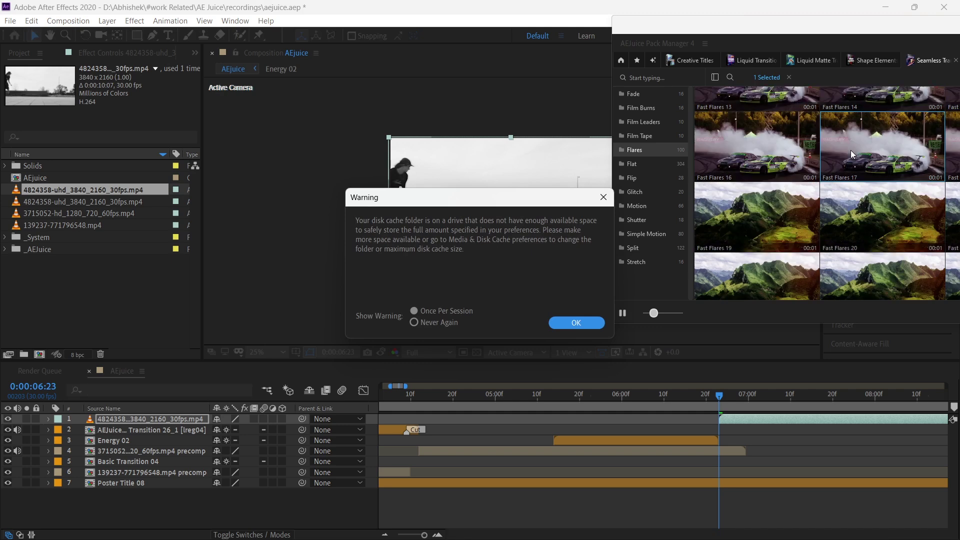
{"action": "left_click", "coordinate": [574, 321]}
Step: Purge the After Effects disk cache to free up drive space
{"action": "left_click", "coordinate": [82, 189]}
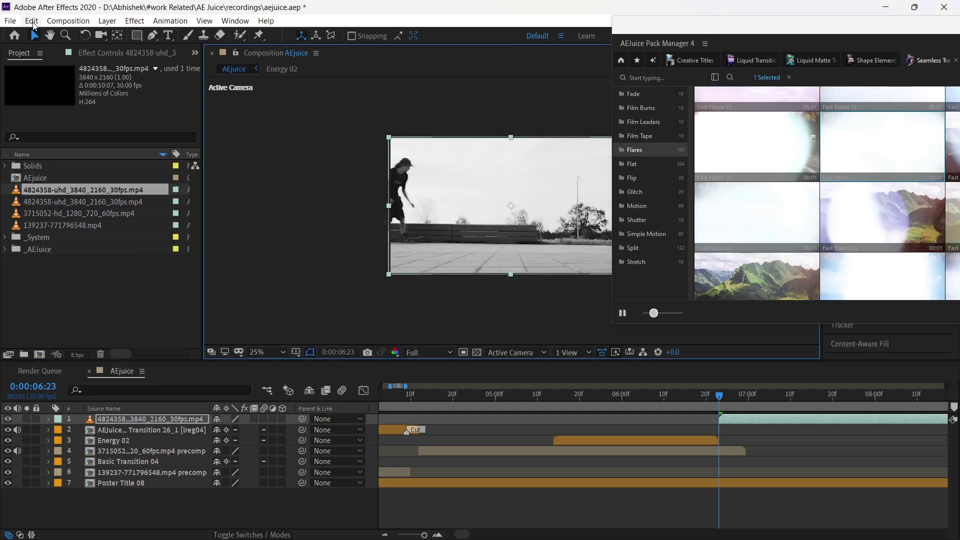
{"action": "left_click", "coordinate": [31, 21]}
{"action": "mouse_move", "coordinate": [150, 273]}
{"action": "left_click", "coordinate": [296, 274]}
{"action": "left_click", "coordinate": [496, 301]}
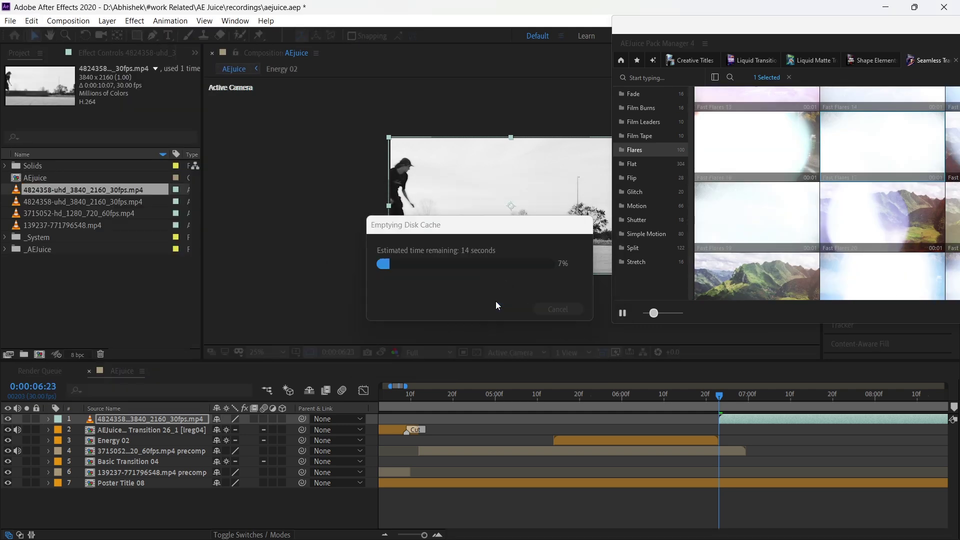
Step: Scrub across Fast Flares 17 to 0:00:07:09 to preview the change to the black-and-white skateboarding clip
{"action": "left_click", "coordinate": [698, 397]}
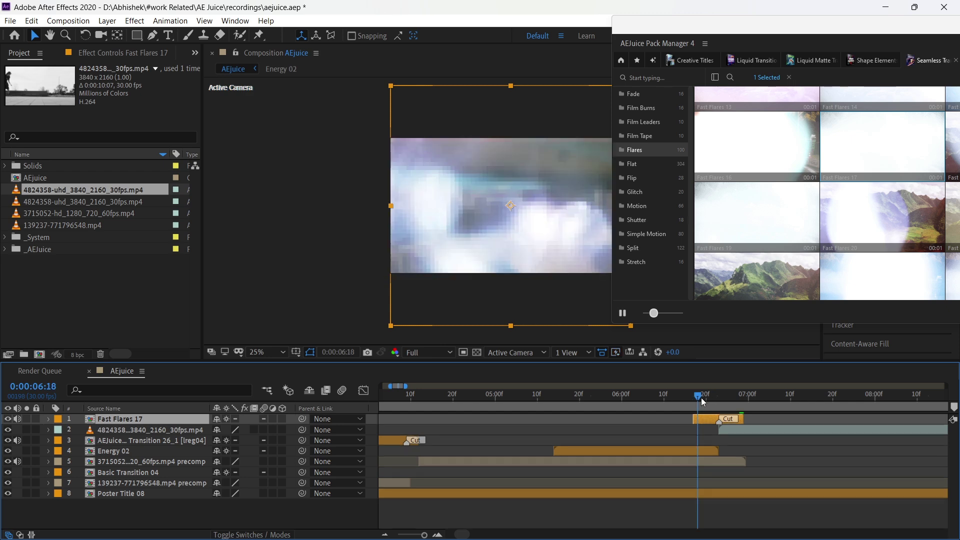
{"action": "left_click_drag", "start_coordinate": [699, 400], "coordinate": [788, 400]}
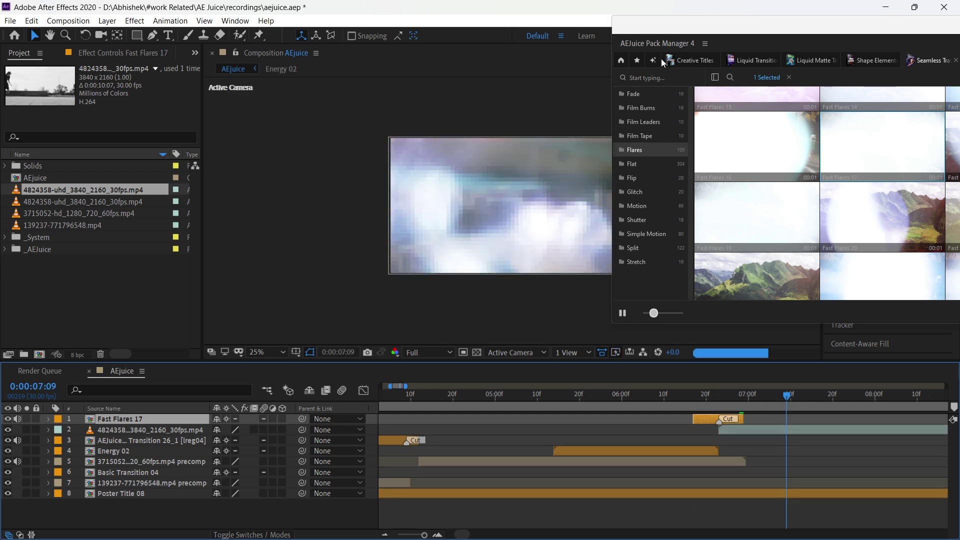
Step: Search the AEJuice packs for "elements" and open the Liquid Elements pack
{"action": "left_click", "coordinate": [622, 60]}
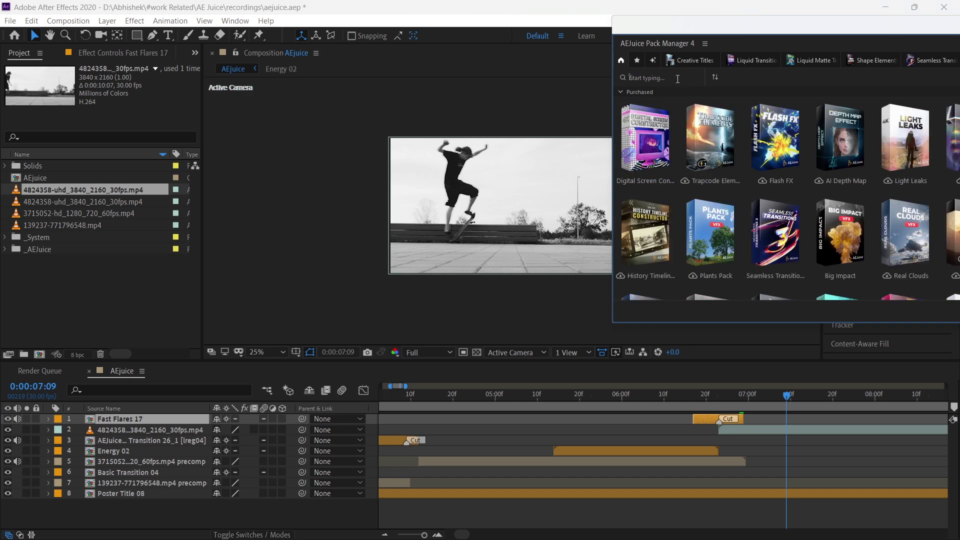
{"action": "type", "text": "elements"}
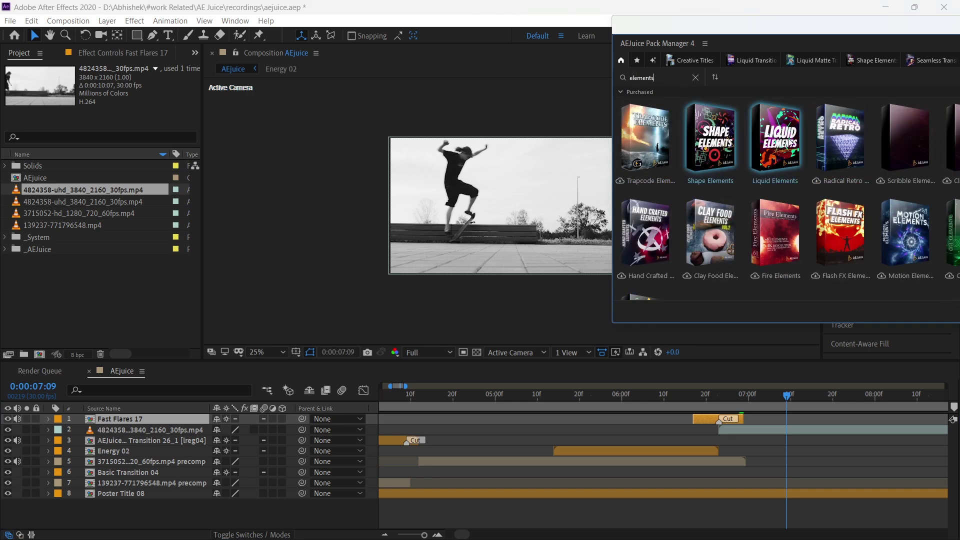
{"action": "left_click", "coordinate": [788, 143]}
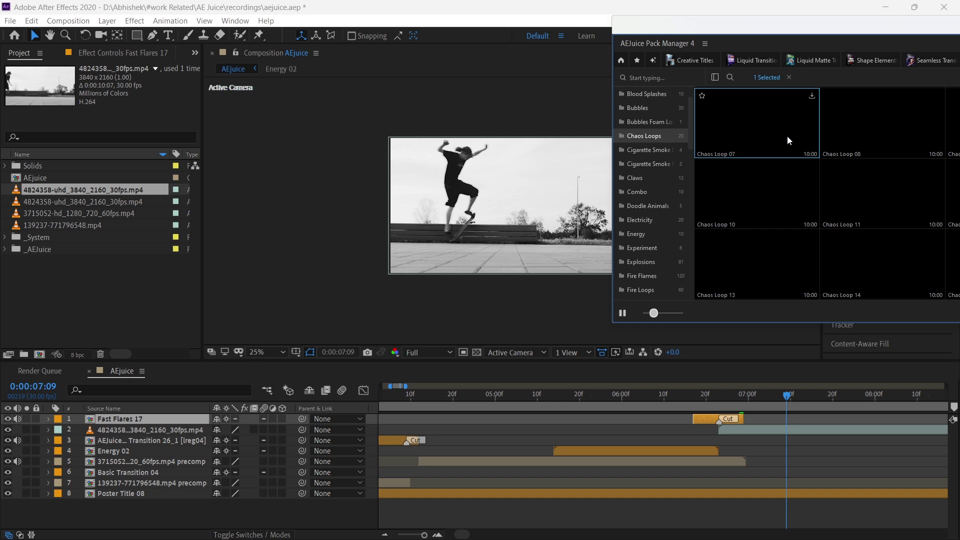
Step: Add Explosion 05 from the Explosions category of the Liquid Elements pack to the composition
{"action": "scroll", "coordinate": [788, 137], "scroll_direction": "down", "scroll_amount": 10}
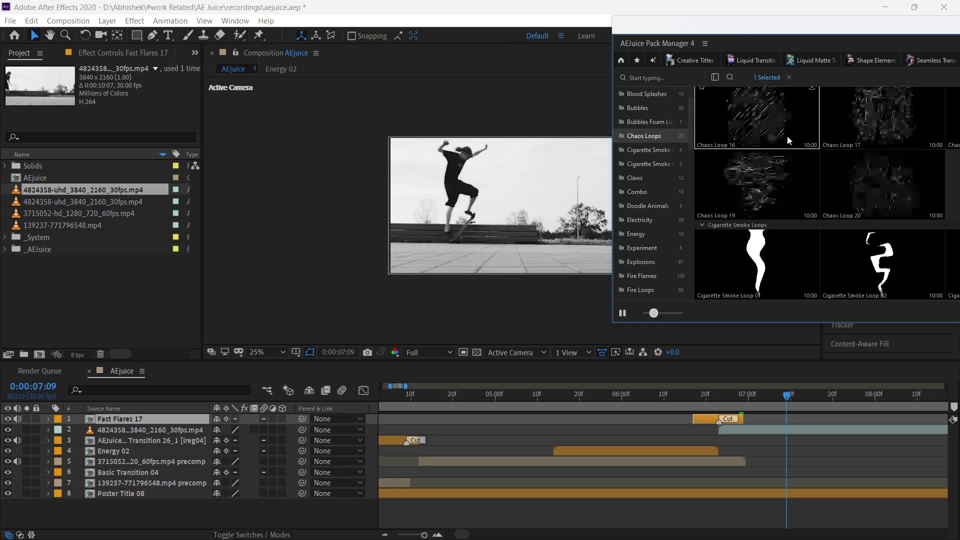
{"action": "scroll", "coordinate": [787, 136], "scroll_direction": "down", "scroll_amount": 5}
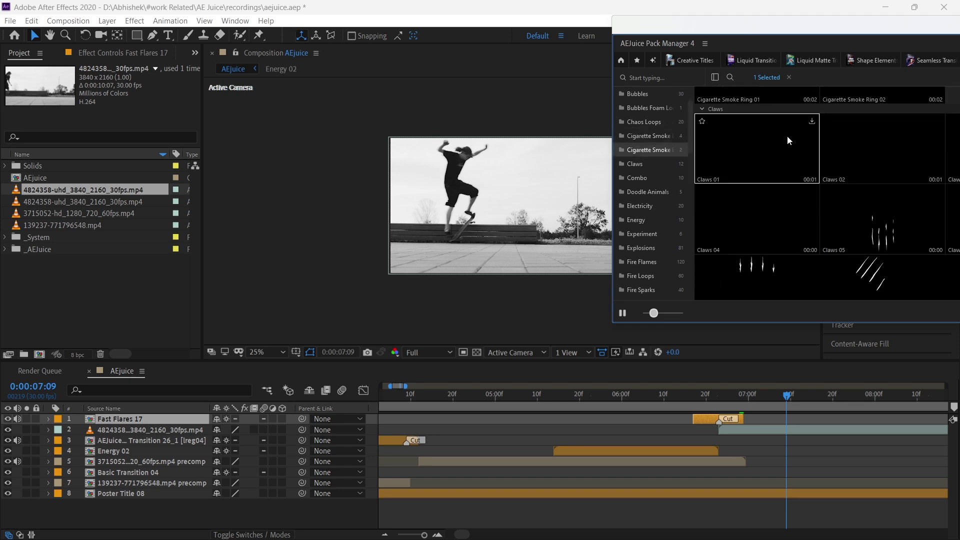
{"action": "scroll", "coordinate": [787, 136], "scroll_direction": "down", "scroll_amount": 3}
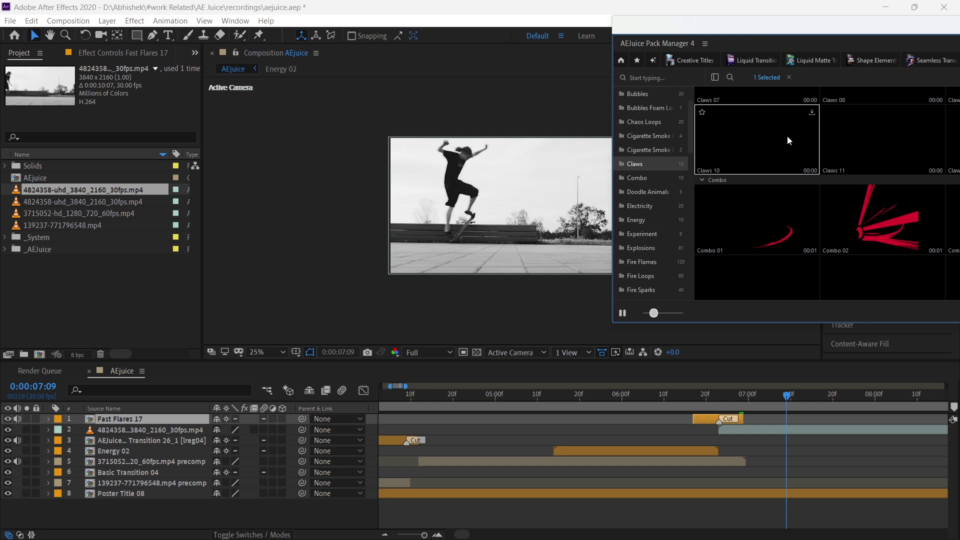
{"action": "scroll", "coordinate": [787, 136], "scroll_direction": "down", "scroll_amount": 3}
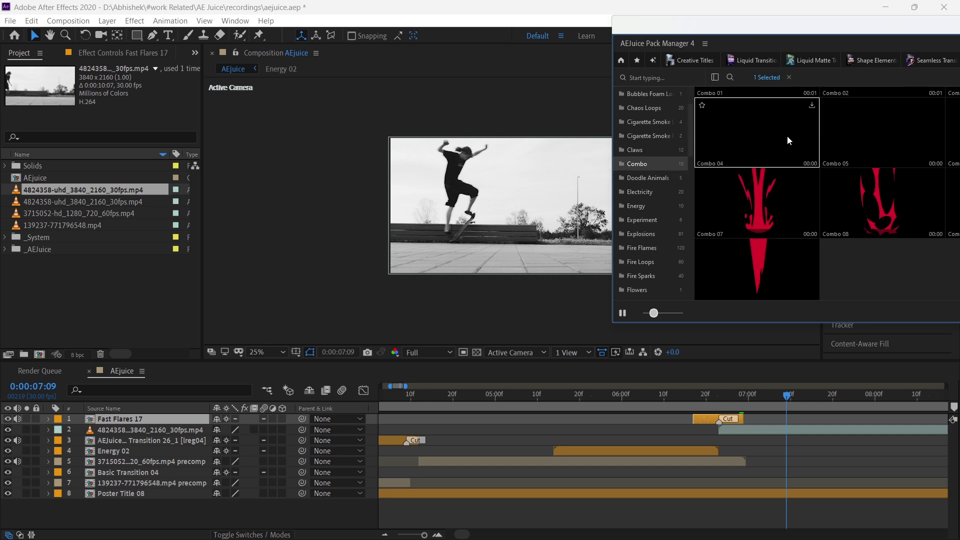
{"action": "scroll", "coordinate": [788, 140], "scroll_direction": "down", "scroll_amount": 4}
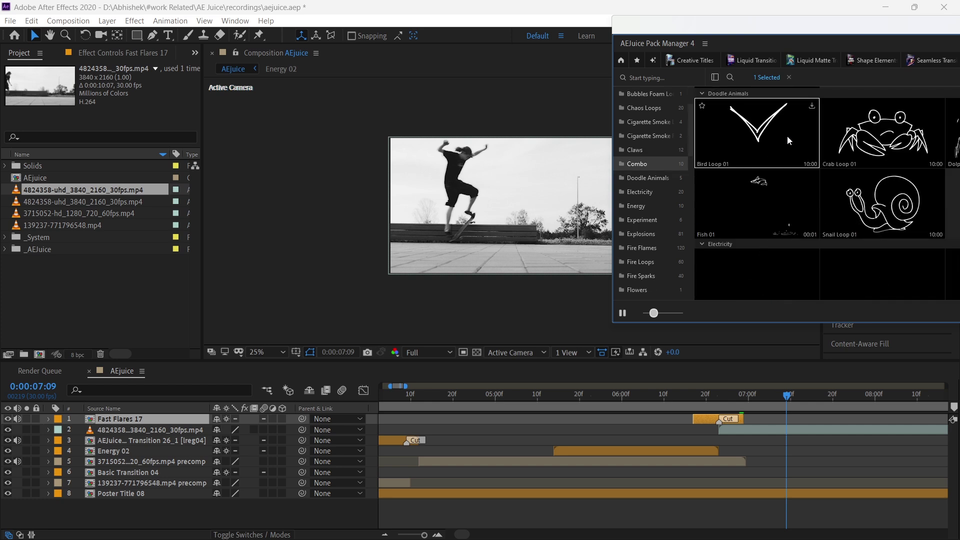
{"action": "scroll", "coordinate": [788, 140], "scroll_direction": "down", "scroll_amount": 5}
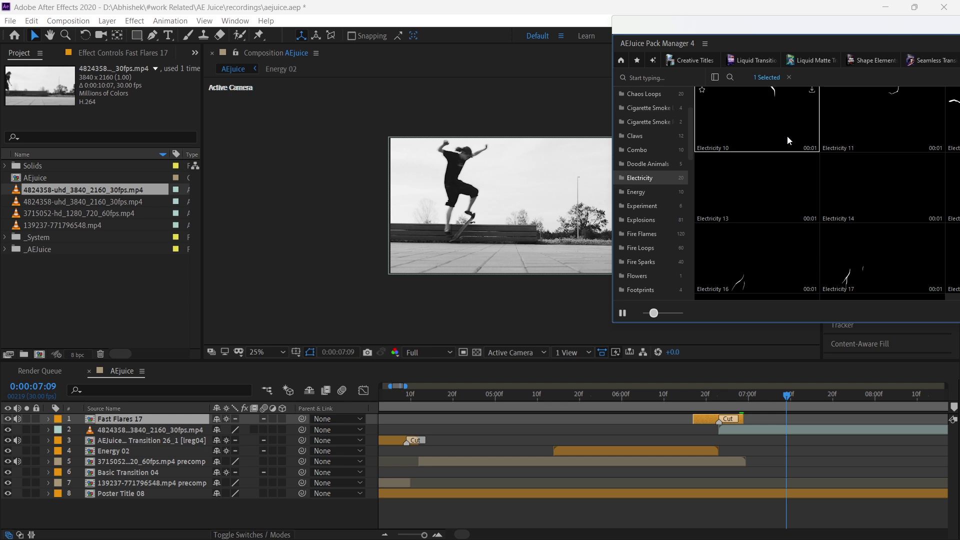
{"action": "scroll", "coordinate": [788, 136], "scroll_direction": "down", "scroll_amount": 6}
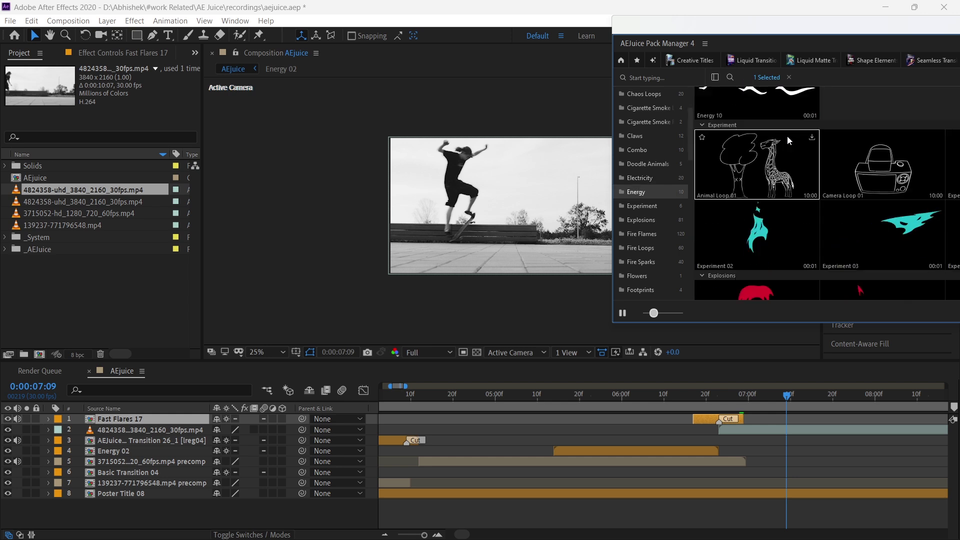
{"action": "scroll", "coordinate": [788, 136], "scroll_direction": "down", "scroll_amount": 1}
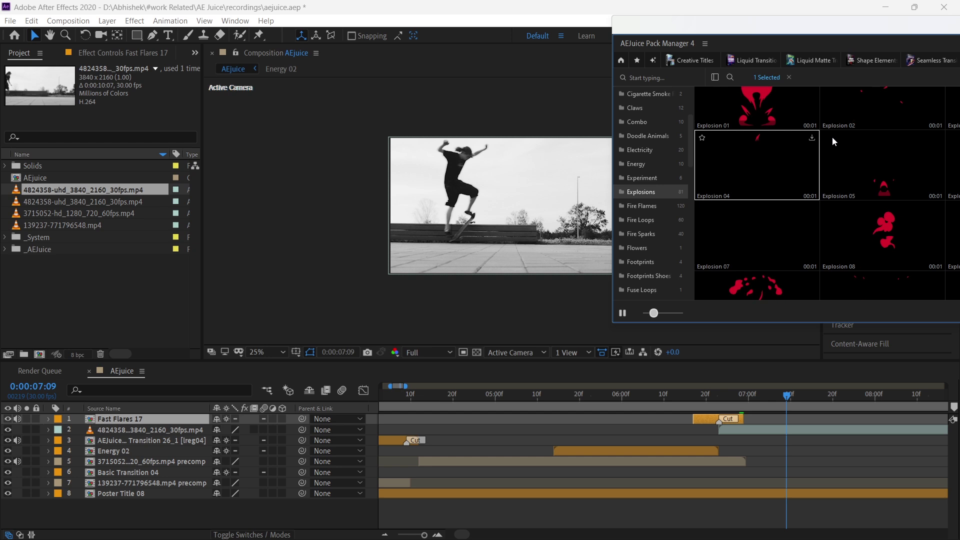
{"action": "double_click", "coordinate": [892, 155]}
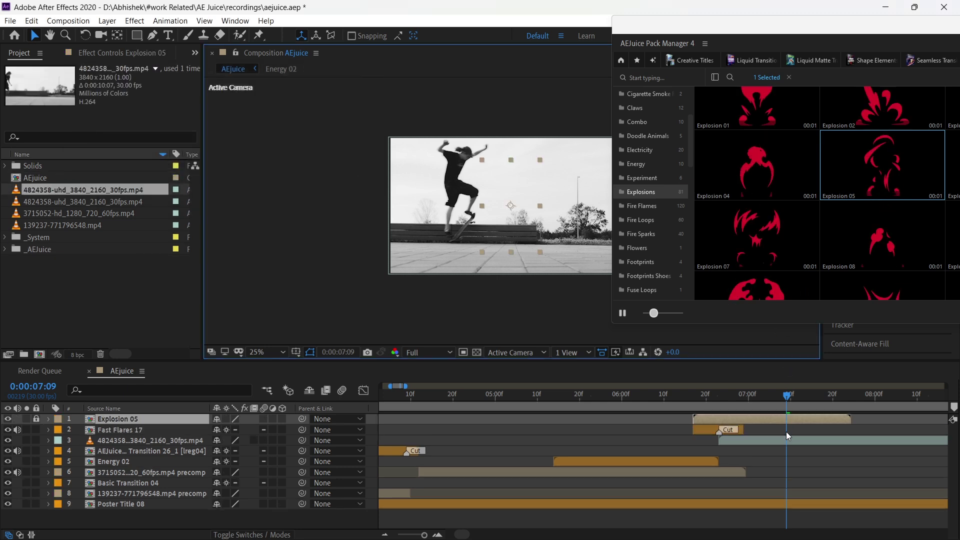
Step: Move the Explosion 05 layer so that it starts at 0:00:07:06
{"action": "left_click", "coordinate": [773, 398]}
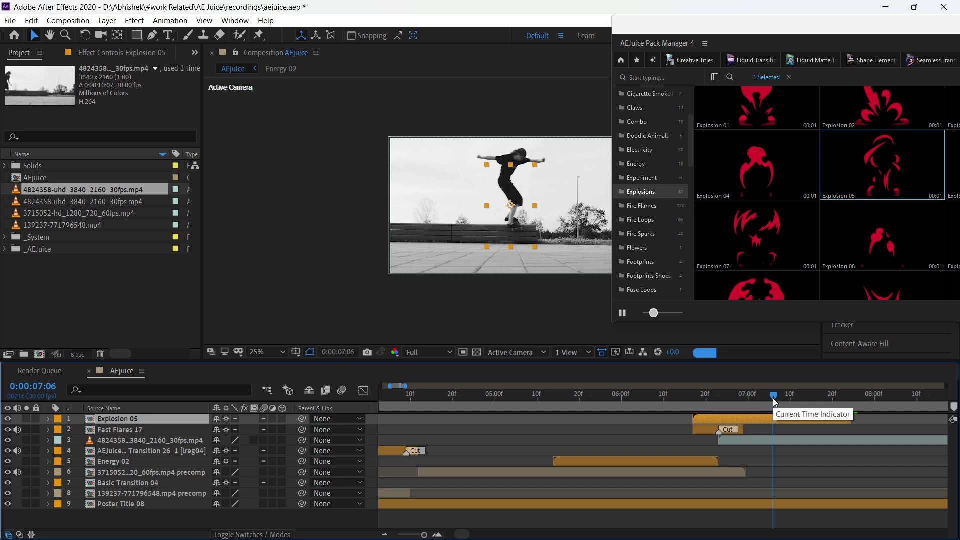
{"action": "key", "text": "["}
{"action": "left_click", "coordinate": [790, 424]}
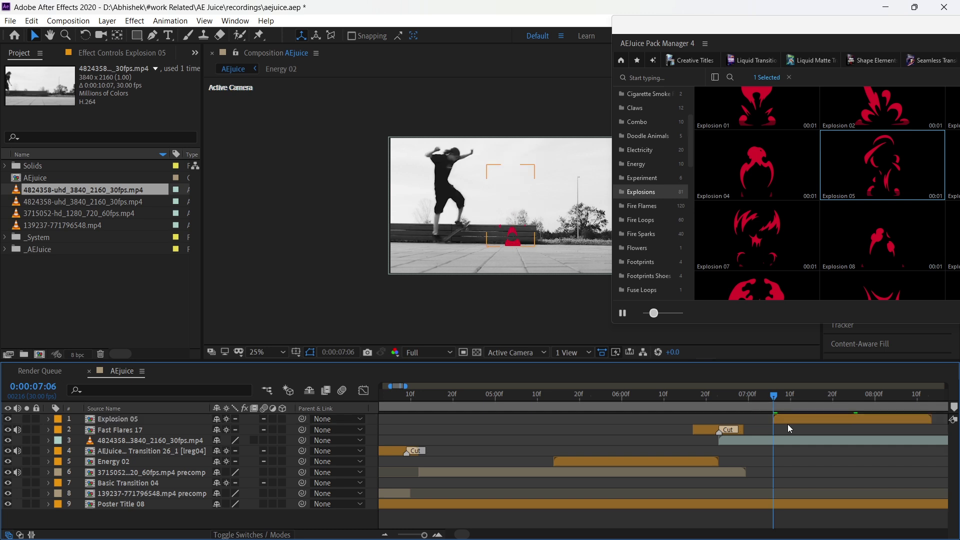
Step: Position the red explosion at the skateboarder's feet, preview it up to 0:00:08:01 and save the project
{"action": "left_click", "coordinate": [517, 245]}
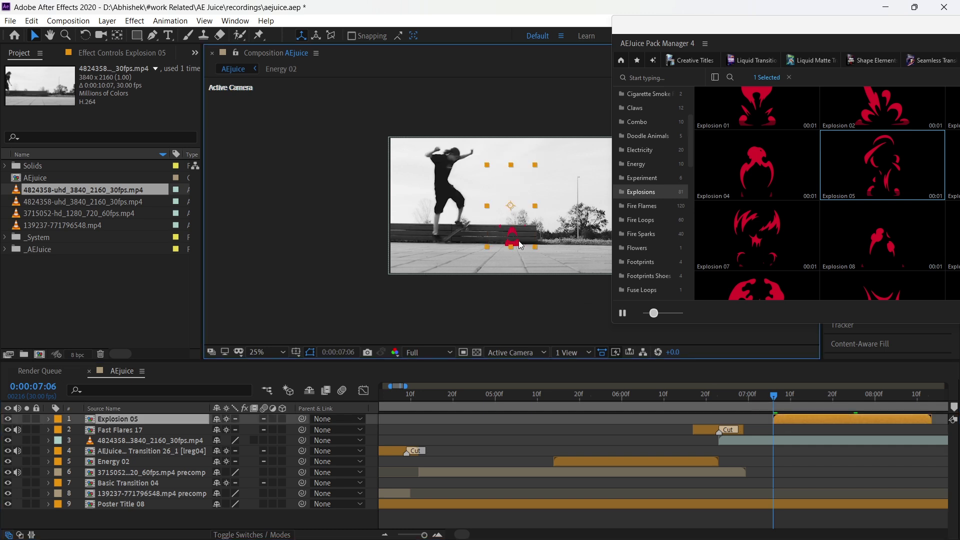
{"action": "left_click_drag", "start_coordinate": [513, 243], "coordinate": [465, 240]}
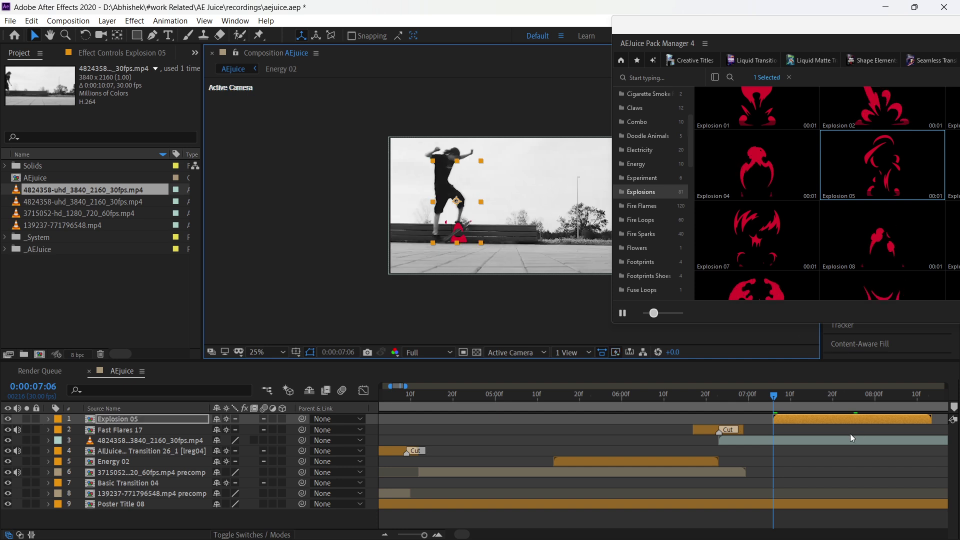
{"action": "left_click_drag", "start_coordinate": [776, 397], "coordinate": [880, 401]}
{"action": "key", "text": "ctrl+s"}
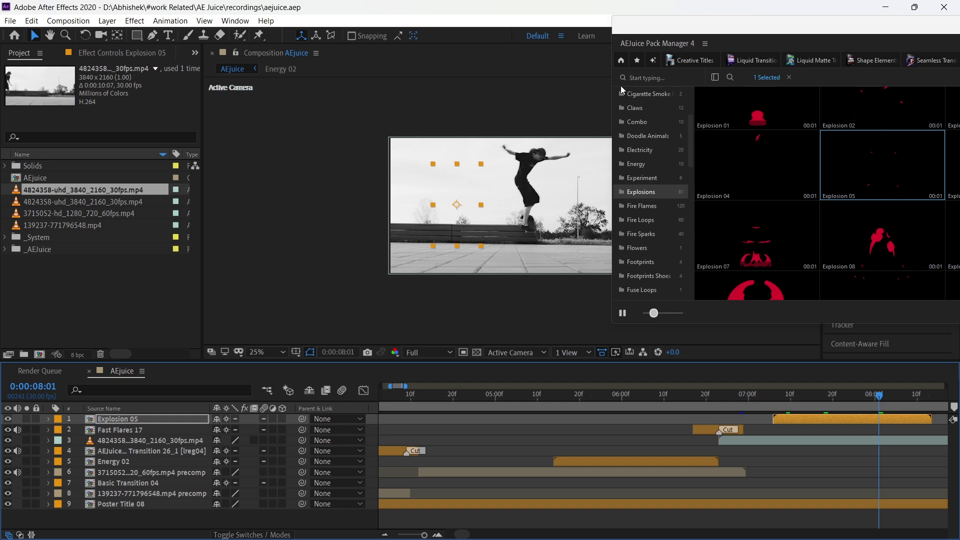
Step: Search the AEJuice packs for "sound effects" and open the Sound Effects Pro pack
{"action": "left_click", "coordinate": [621, 65]}
{"action": "left_click", "coordinate": [679, 77]}
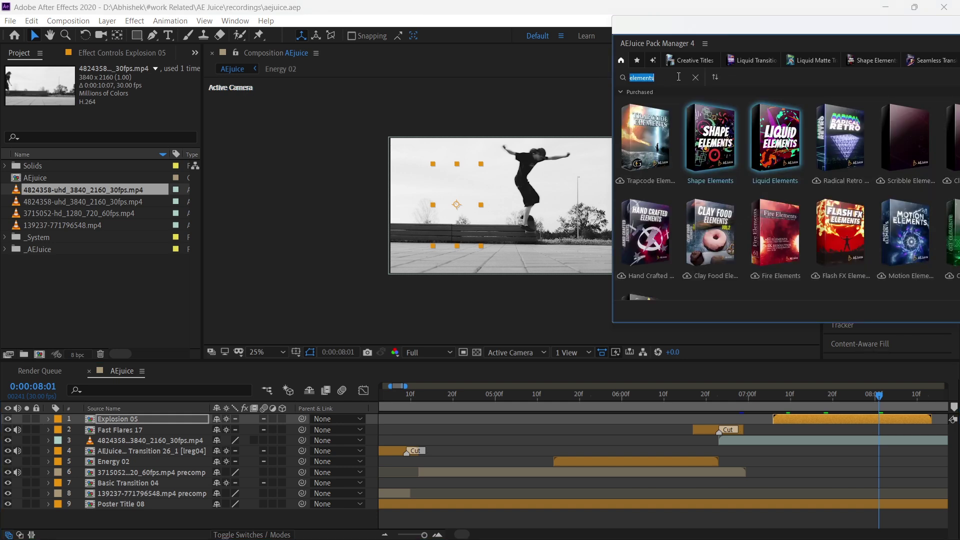
{"action": "type", "text": "sound effec"}
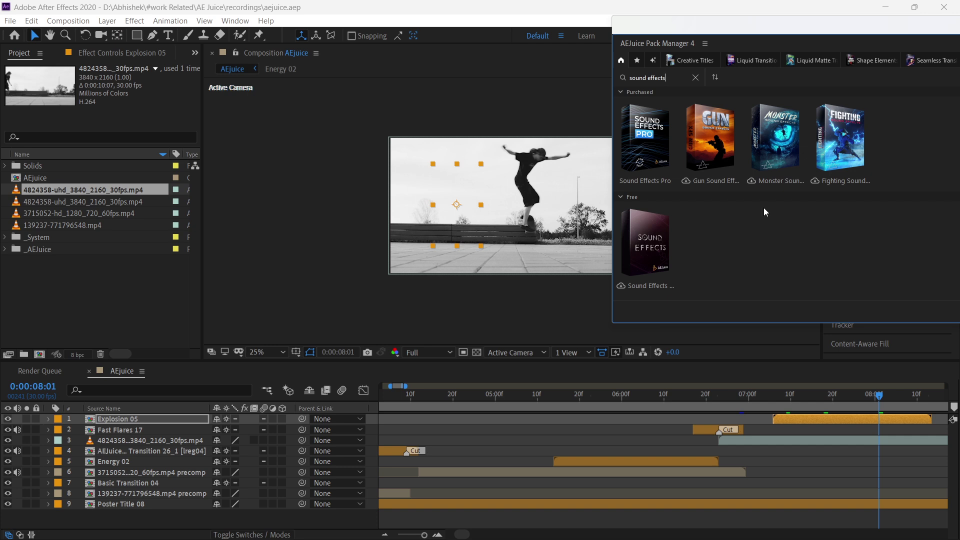
{"action": "left_click", "coordinate": [663, 159]}
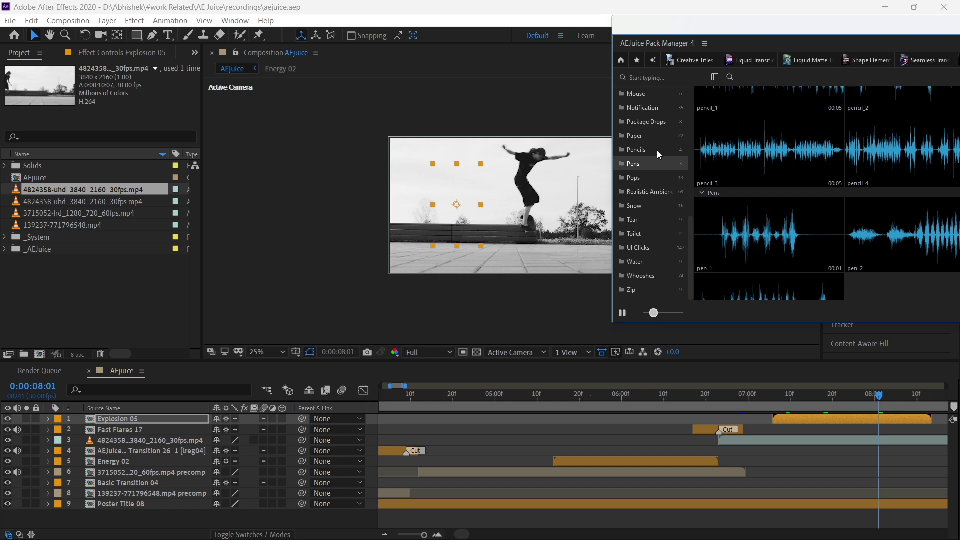
Step: Search the Sound Effects Pro pack for "hit" and add whoosh_hit_02 to the composition
{"action": "scroll", "coordinate": [657, 151], "scroll_direction": "up", "scroll_amount": 10}
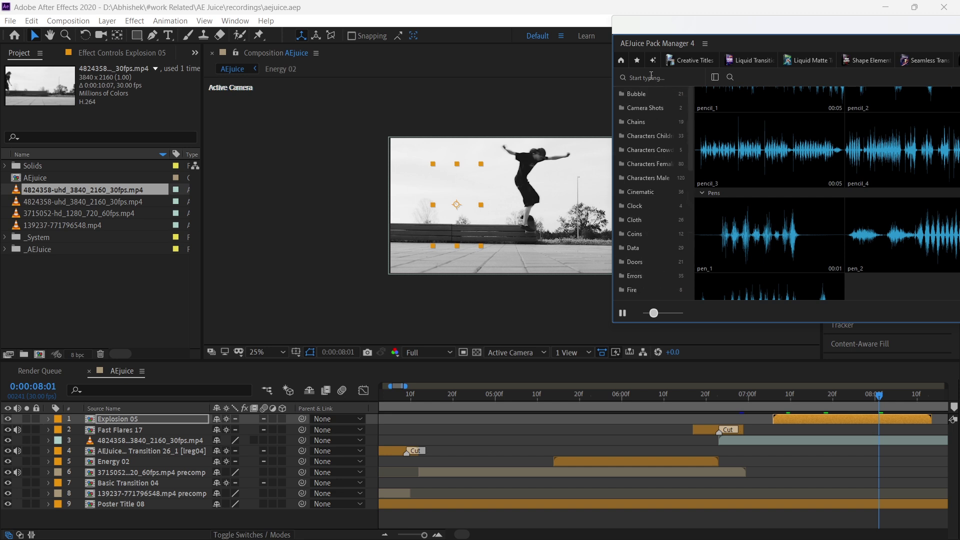
{"action": "mouse_move", "coordinate": [691, 107]}
{"action": "left_mouse_down"}
{"action": "mouse_move", "coordinate": [691, 237]}
{"action": "mouse_move", "coordinate": [688, 104]}
{"action": "left_mouse_up"}
{"action": "type", "text": "hit"}
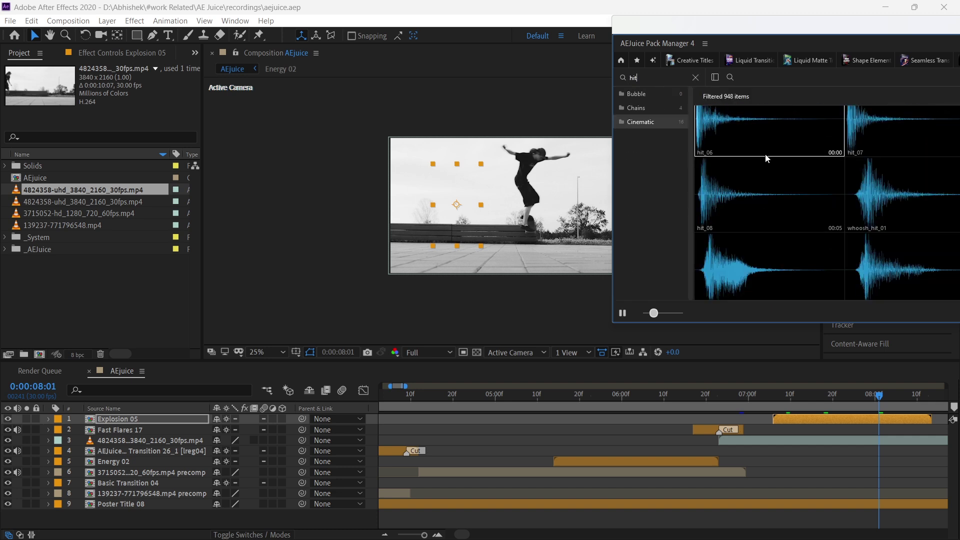
{"action": "left_click", "coordinate": [765, 135]}
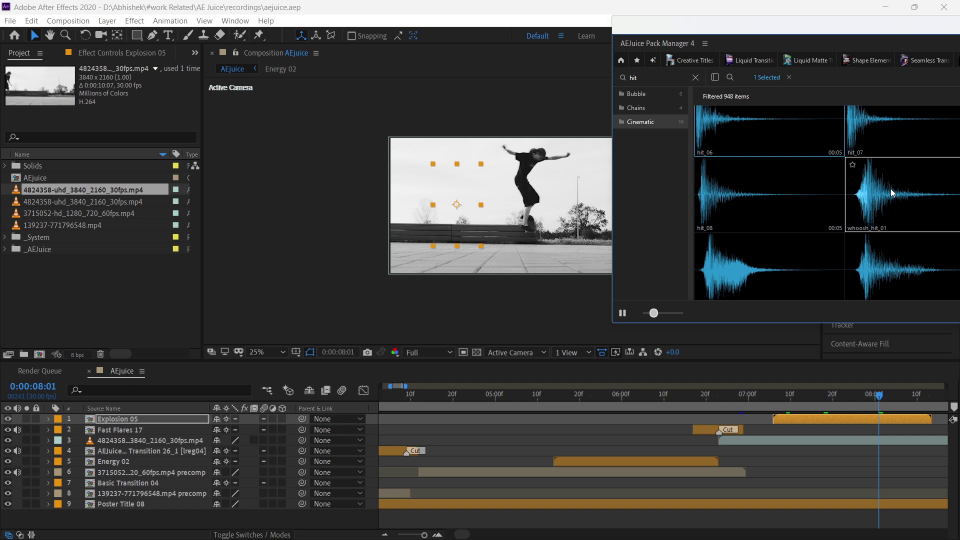
{"action": "scroll", "coordinate": [764, 217], "scroll_direction": "down", "scroll_amount": 1}
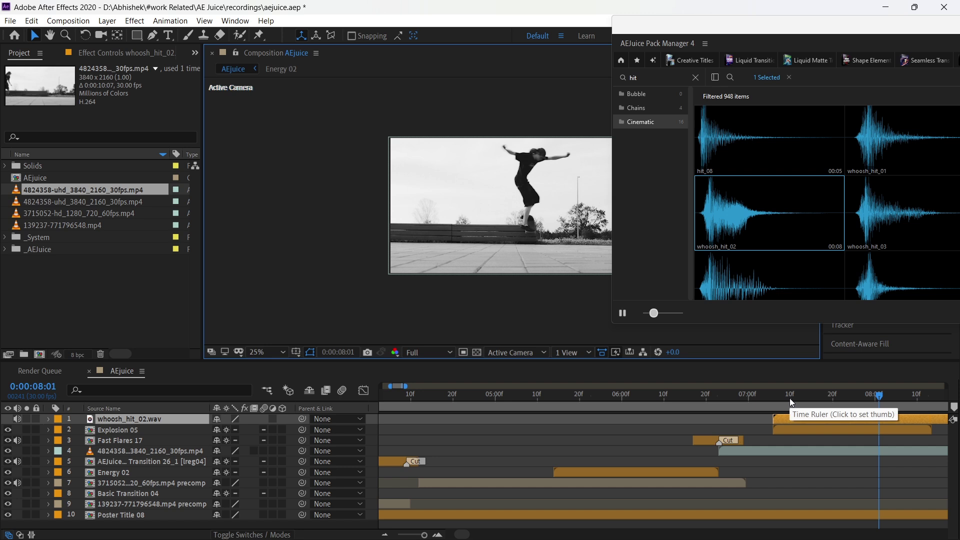
Step: Set the start of the whoosh_hit_02.wav layer to 0:00:07:18
{"action": "left_click", "coordinate": [781, 399]}
{"action": "left_click_drag", "start_coordinate": [788, 399], "coordinate": [823, 398]}
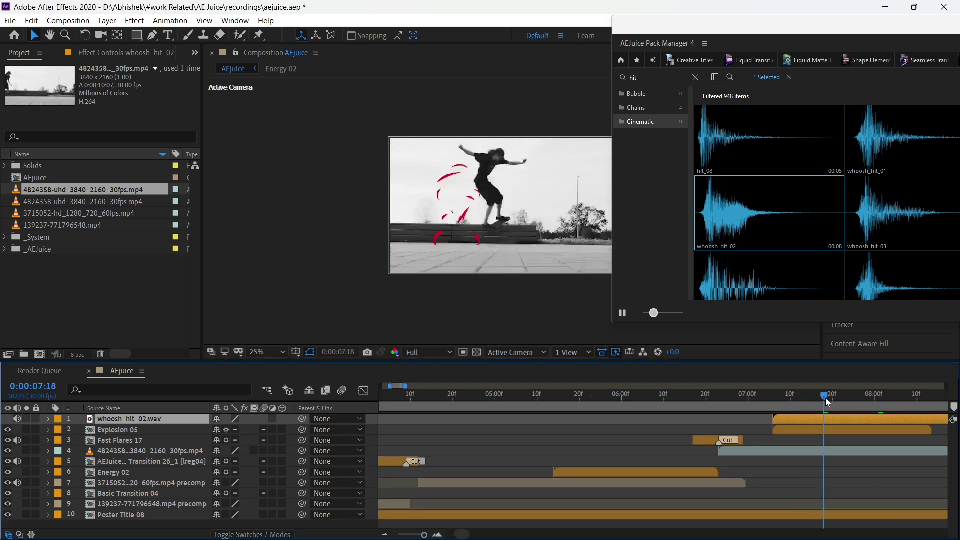
{"action": "key", "text": "alt+bracketleft"}
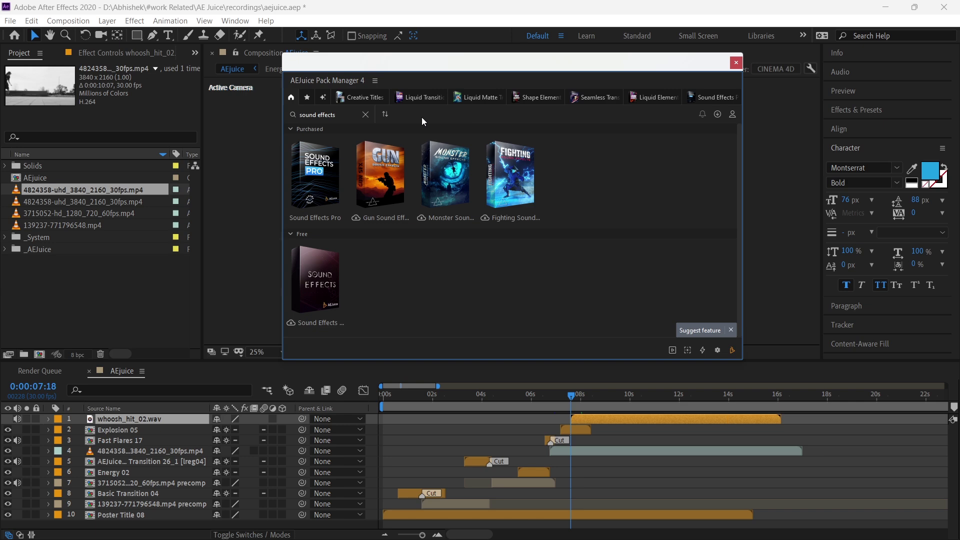
Step: Clear the pack search, open the Newspaper Constructor 2 pack and look through its front pages, headlines and photos
{"action": "left_click", "coordinate": [366, 115]}
{"action": "scroll", "coordinate": [708, 202], "scroll_direction": "down", "scroll_amount": 2}
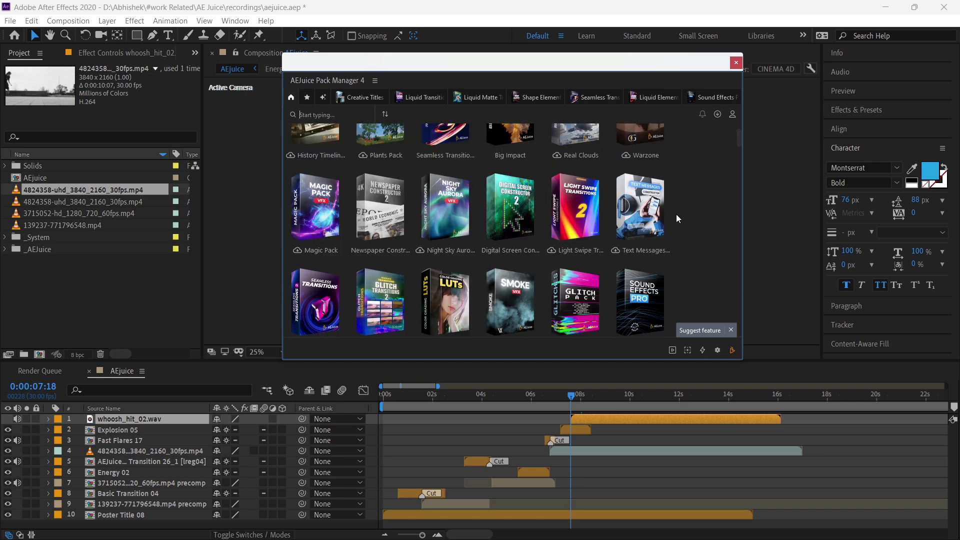
{"action": "left_click", "coordinate": [374, 226]}
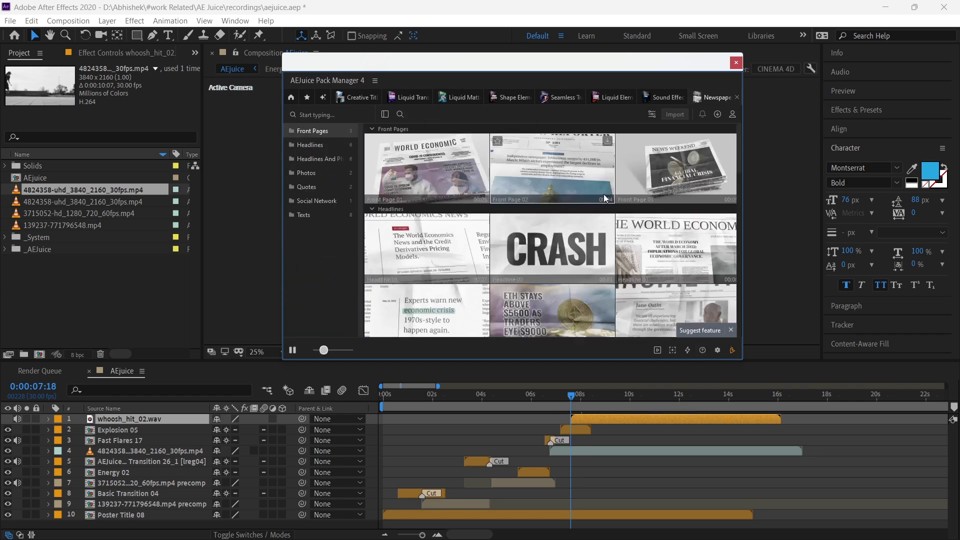
{"action": "scroll", "coordinate": [624, 248], "scroll_direction": "down", "scroll_amount": 2}
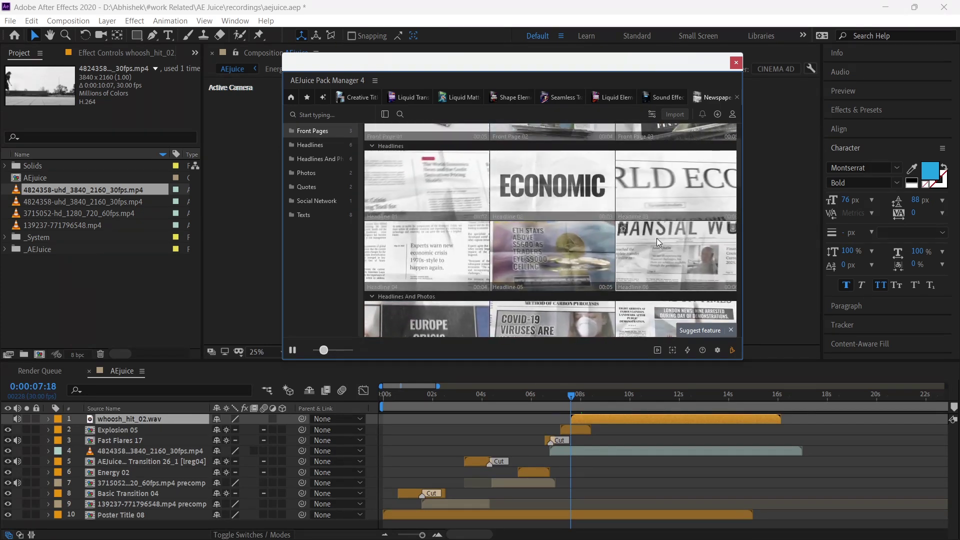
{"action": "scroll", "coordinate": [656, 239], "scroll_direction": "down", "scroll_amount": 15}
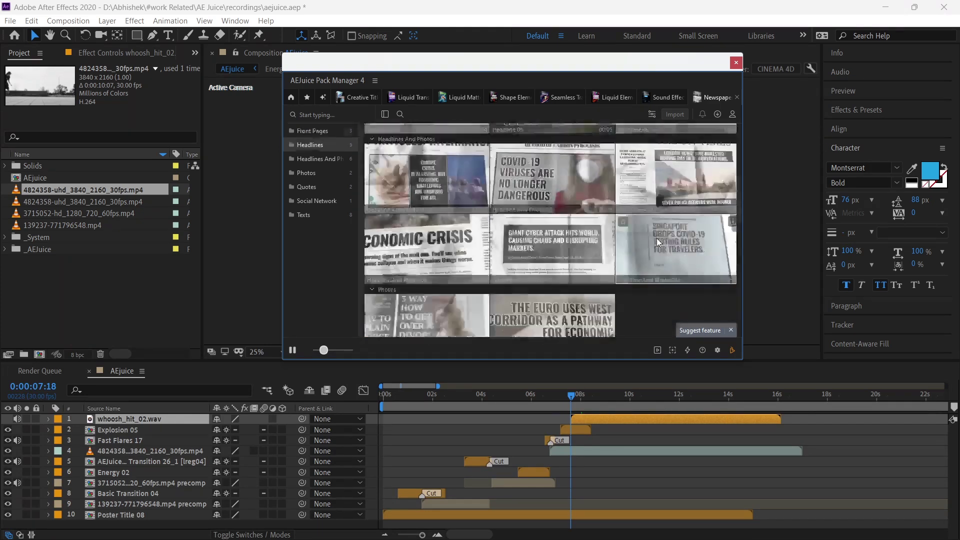
Step: Download and open the Text Messages pack, look through its message scene and post templates, and return to the pack overview
{"action": "left_click", "coordinate": [294, 98]}
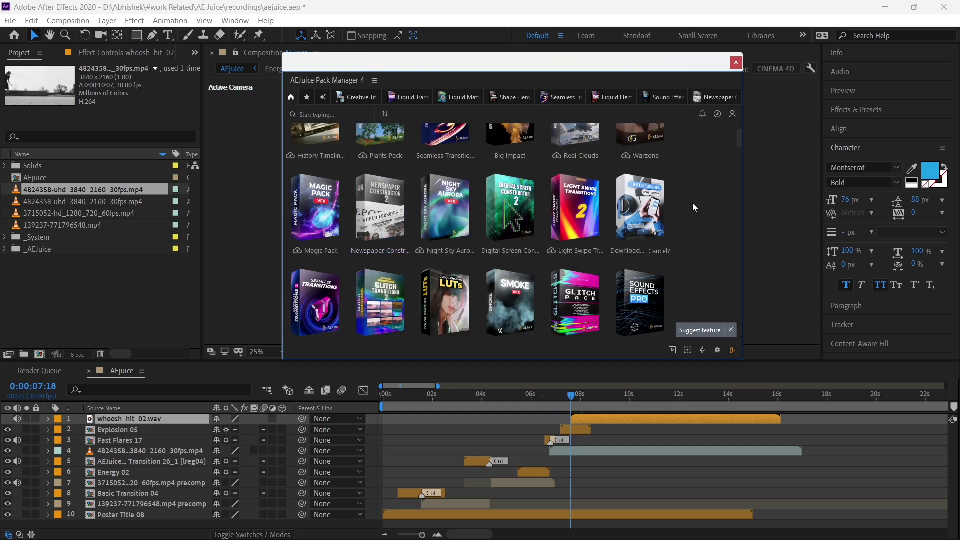
{"action": "left_click", "coordinate": [640, 205]}
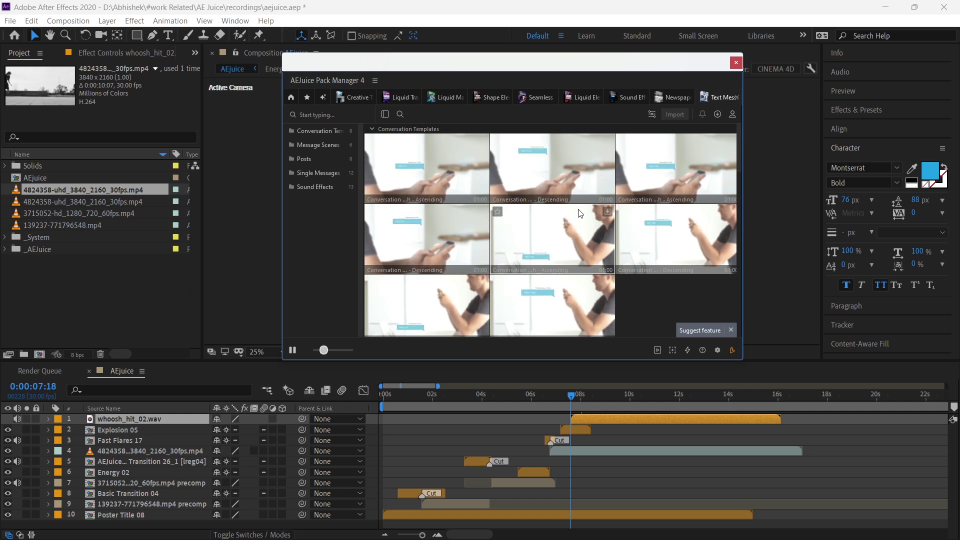
{"action": "scroll", "coordinate": [580, 214], "scroll_direction": "down", "scroll_amount": 8}
{"action": "scroll", "coordinate": [579, 214], "scroll_direction": "up", "scroll_amount": 4}
{"action": "scroll", "coordinate": [578, 214], "scroll_direction": "down", "scroll_amount": 5}
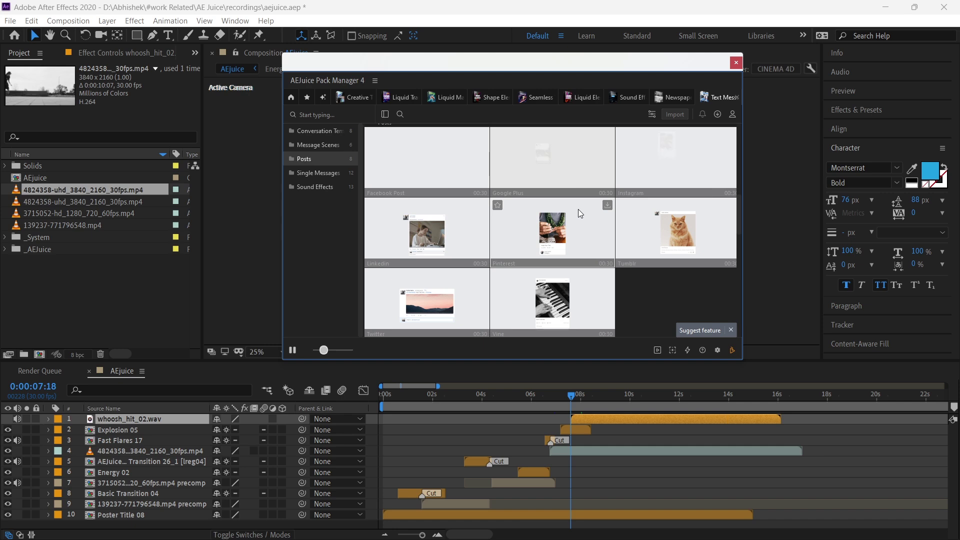
{"action": "scroll", "coordinate": [579, 209], "scroll_direction": "down", "scroll_amount": 6}
{"action": "scroll", "coordinate": [578, 209], "scroll_direction": "up", "scroll_amount": 8}
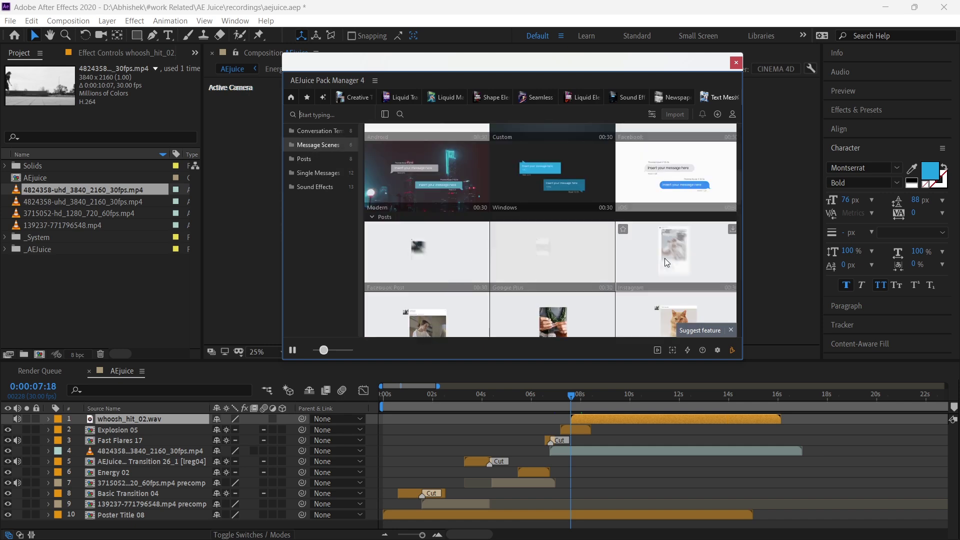
{"action": "scroll", "coordinate": [665, 258], "scroll_direction": "down", "scroll_amount": 2}
{"action": "left_click", "coordinate": [290, 97]}
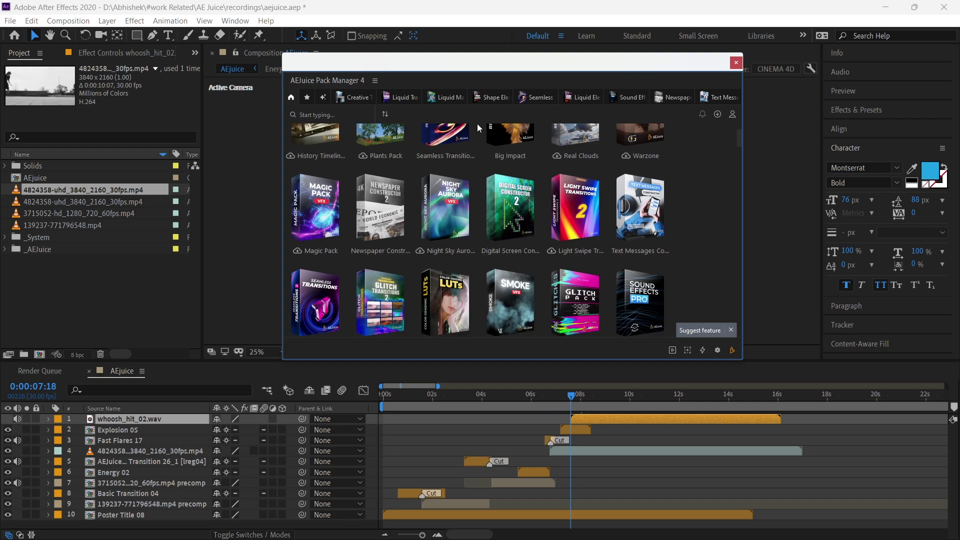
Step: Find and open the Go Places pack, look through its illustrated location scenes, and return to the pack overview
{"action": "scroll", "coordinate": [707, 195], "scroll_direction": "down", "scroll_amount": 6}
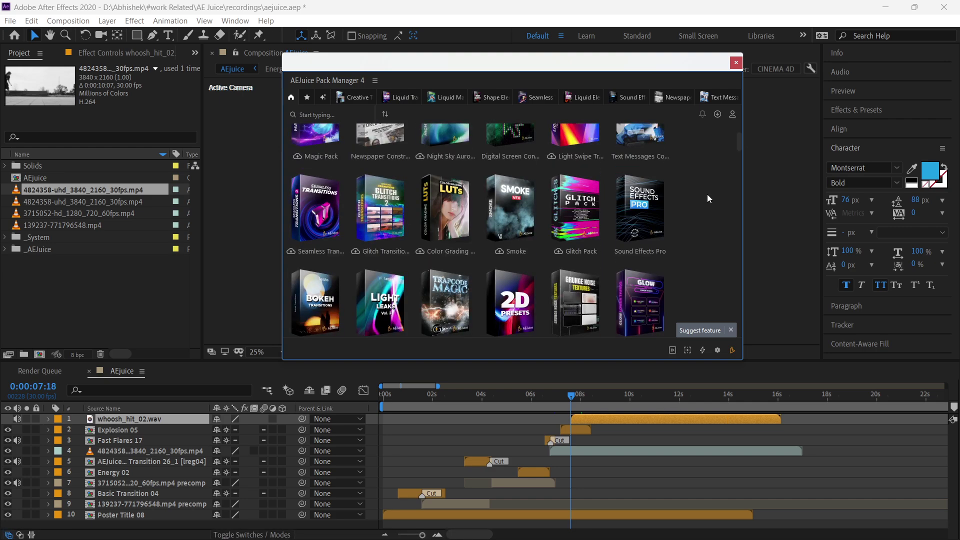
{"action": "scroll", "coordinate": [707, 194], "scroll_direction": "down", "scroll_amount": 12}
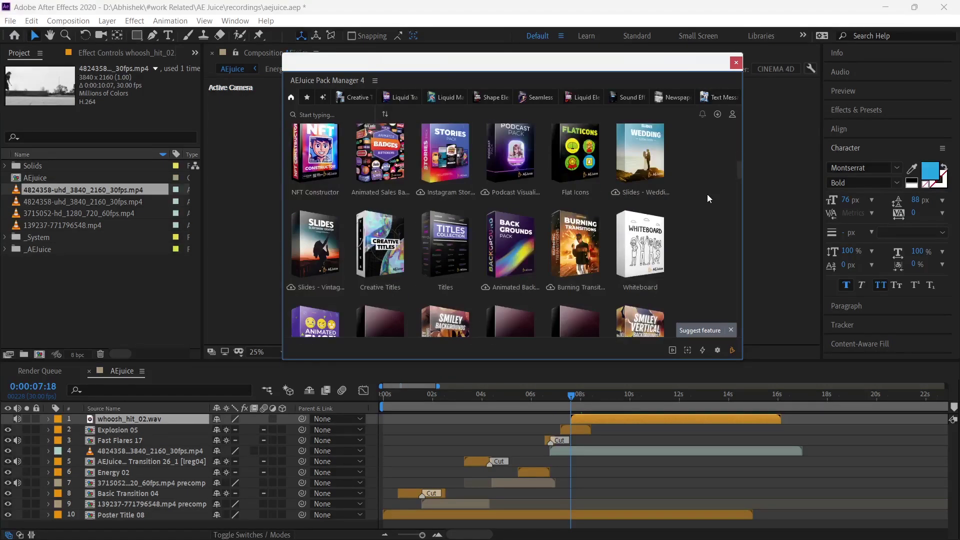
{"action": "scroll", "coordinate": [707, 199], "scroll_direction": "down", "scroll_amount": 12}
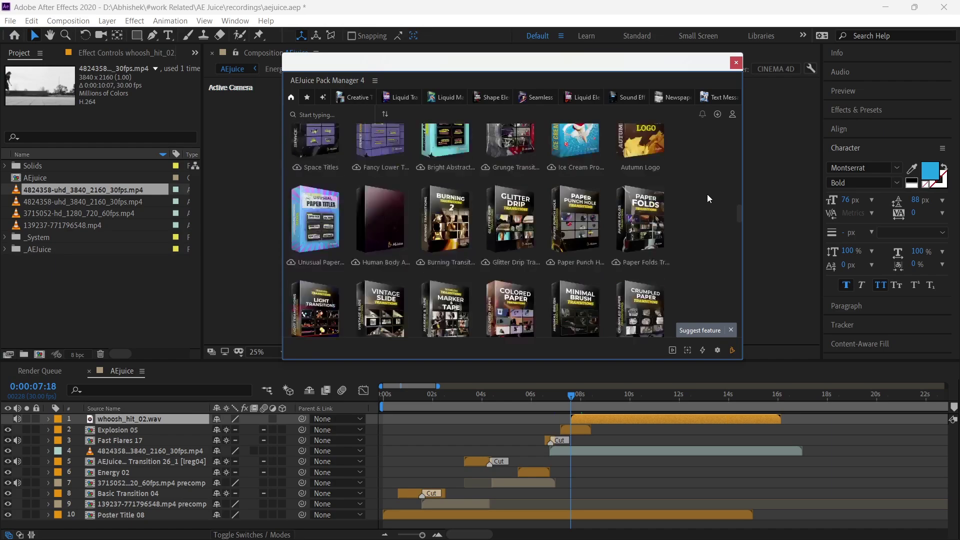
{"action": "scroll", "coordinate": [708, 195], "scroll_direction": "down", "scroll_amount": 12}
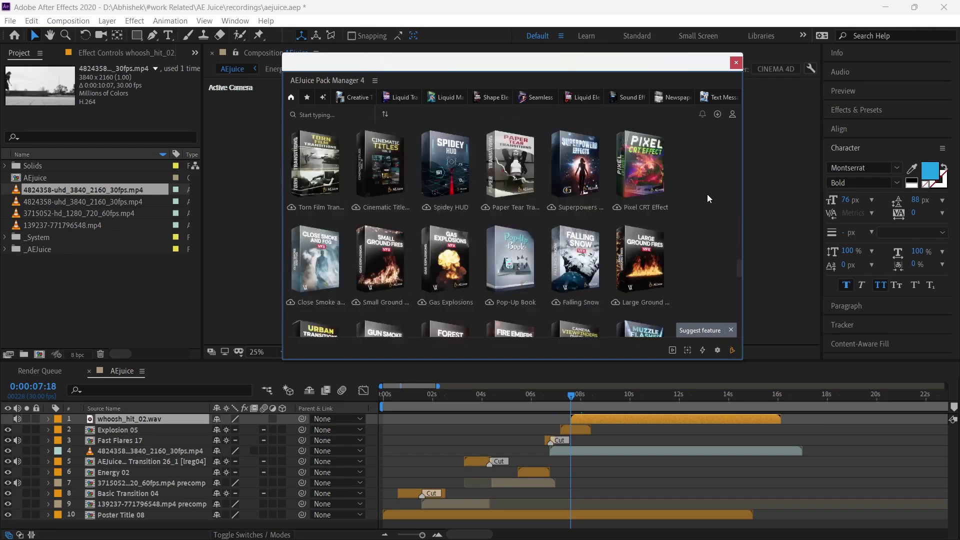
{"action": "scroll", "coordinate": [709, 198], "scroll_direction": "down", "scroll_amount": 12}
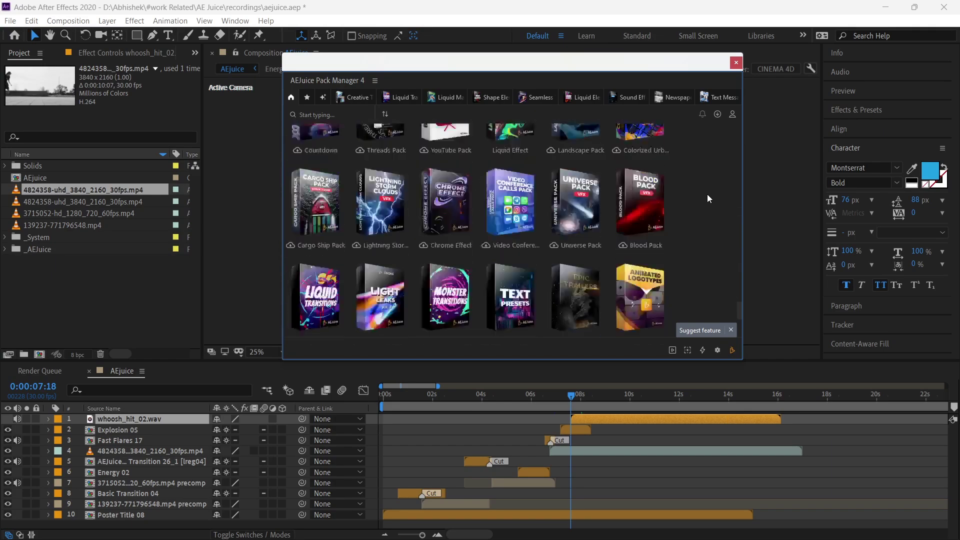
{"action": "scroll", "coordinate": [707, 195], "scroll_direction": "up", "scroll_amount": 6}
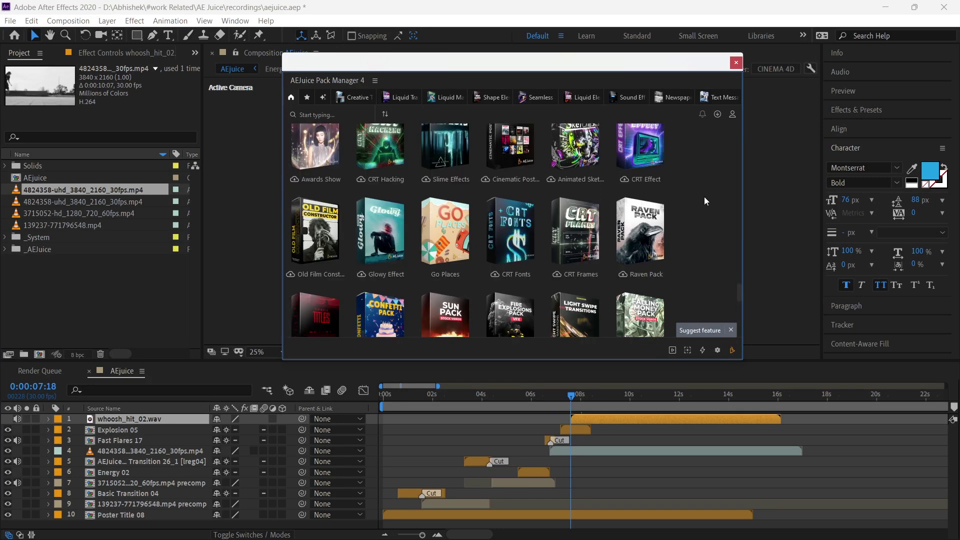
{"action": "left_click", "coordinate": [452, 246]}
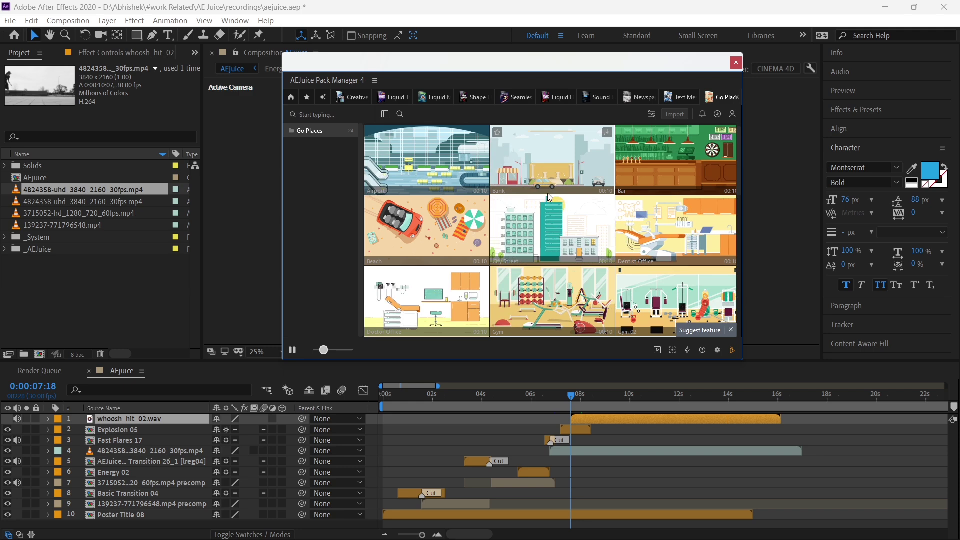
{"action": "scroll", "coordinate": [547, 223], "scroll_direction": "down", "scroll_amount": 1}
{"action": "scroll", "coordinate": [548, 227], "scroll_direction": "down", "scroll_amount": 2}
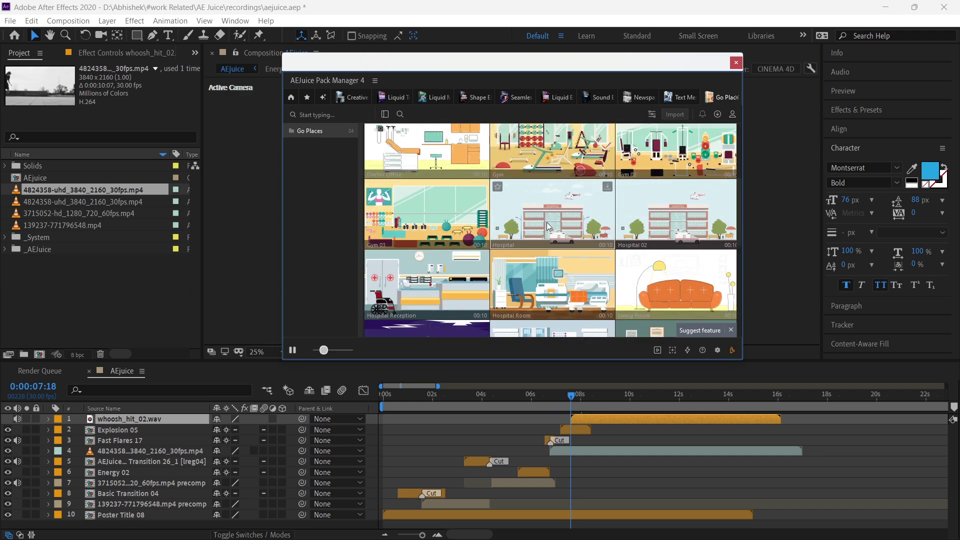
{"action": "scroll", "coordinate": [547, 223], "scroll_direction": "down", "scroll_amount": 2}
{"action": "scroll", "coordinate": [547, 222], "scroll_direction": "down", "scroll_amount": 2}
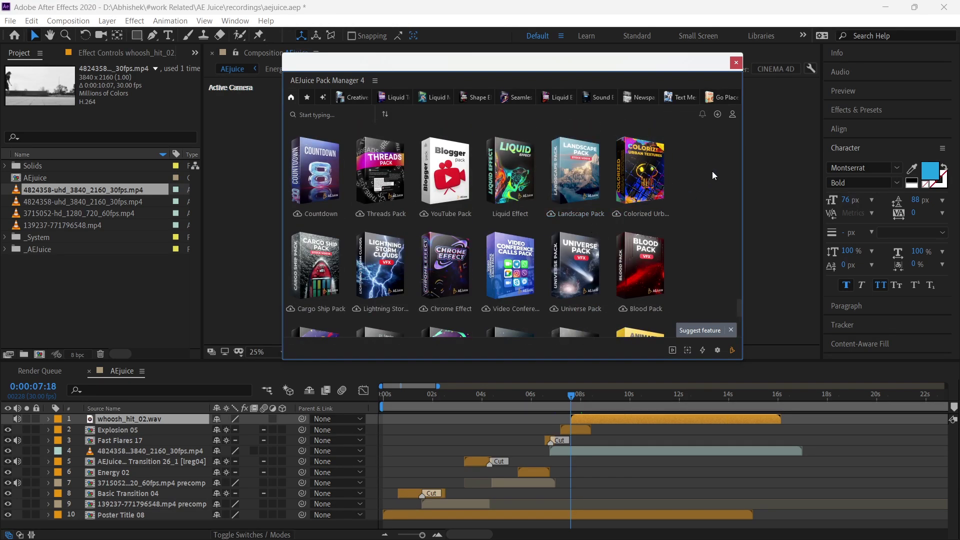
Step: Download and open the Threads Pack, look through its Start-Off and Start-On text backgrounds, and return to the pack overview
{"action": "scroll", "coordinate": [713, 171], "scroll_direction": "down", "scroll_amount": 3}
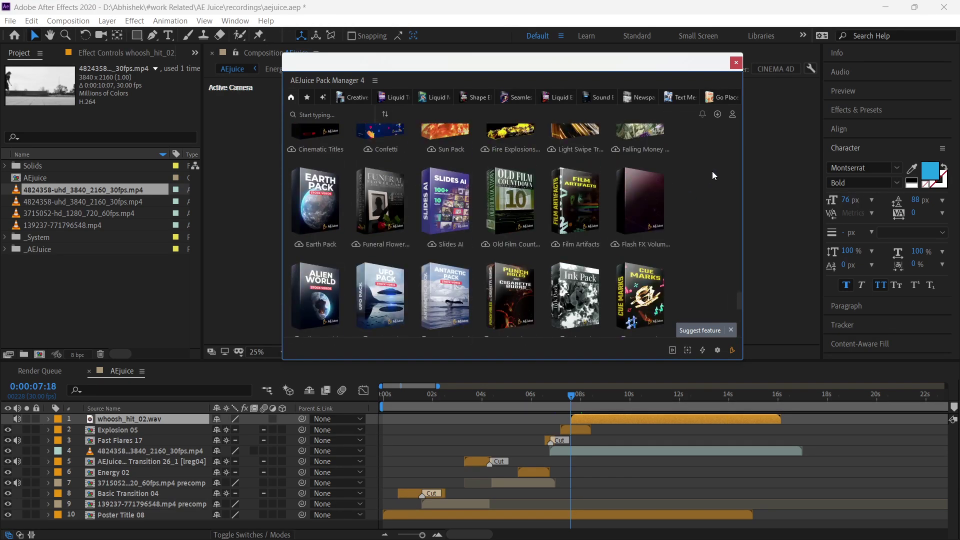
{"action": "scroll", "coordinate": [712, 171], "scroll_direction": "down", "scroll_amount": 1}
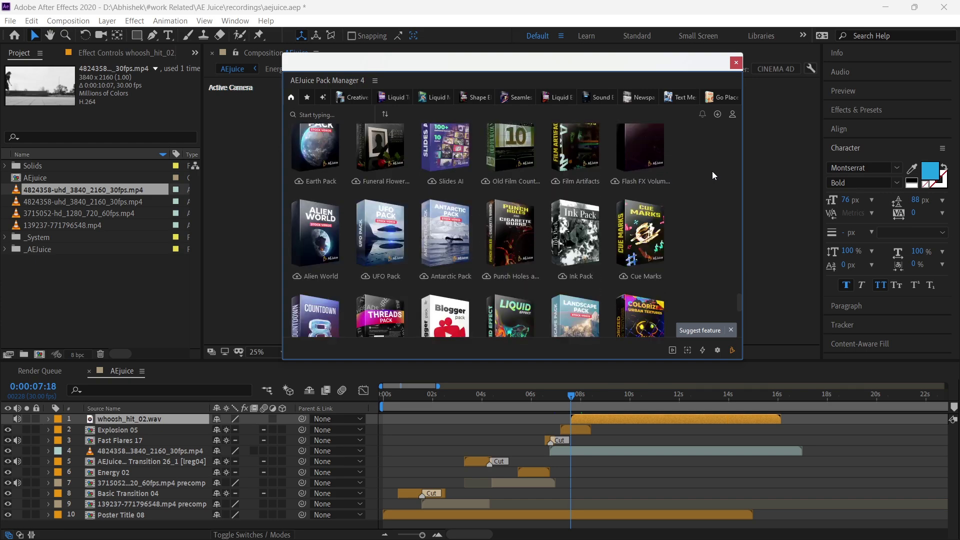
{"action": "scroll", "coordinate": [712, 171], "scroll_direction": "down", "scroll_amount": 1}
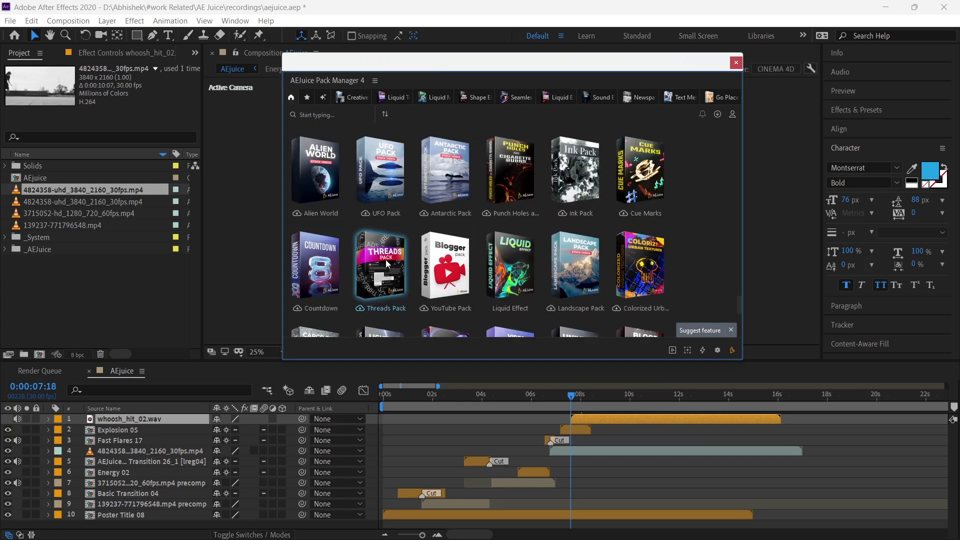
{"action": "left_click", "coordinate": [386, 259]}
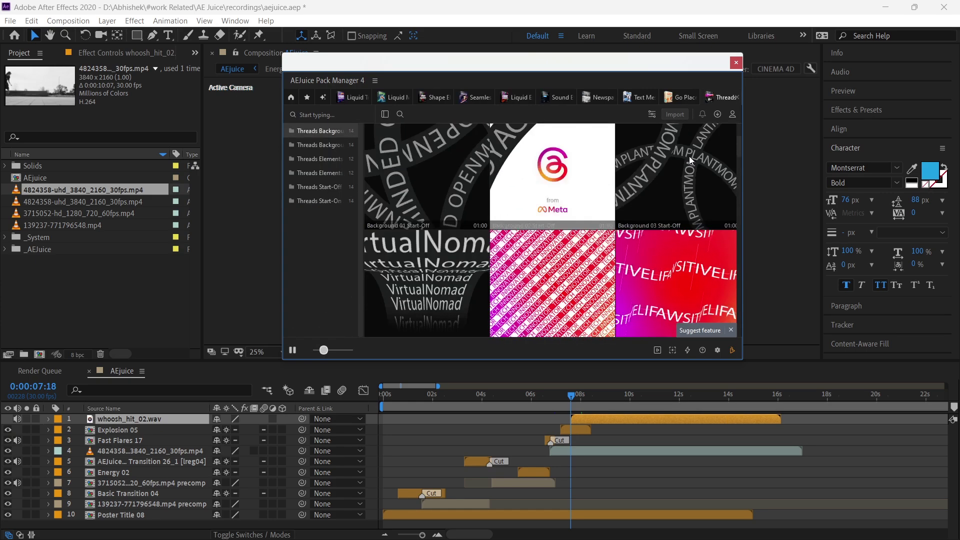
{"action": "scroll", "coordinate": [689, 156], "scroll_direction": "down", "scroll_amount": 3}
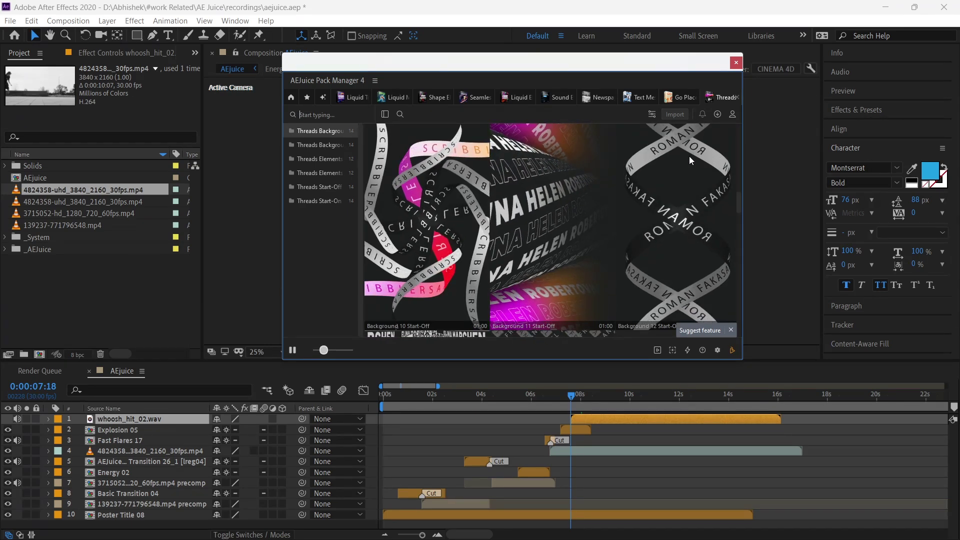
{"action": "scroll", "coordinate": [689, 156], "scroll_direction": "up", "scroll_amount": 1}
{"action": "scroll", "coordinate": [689, 156], "scroll_direction": "up", "scroll_amount": 2}
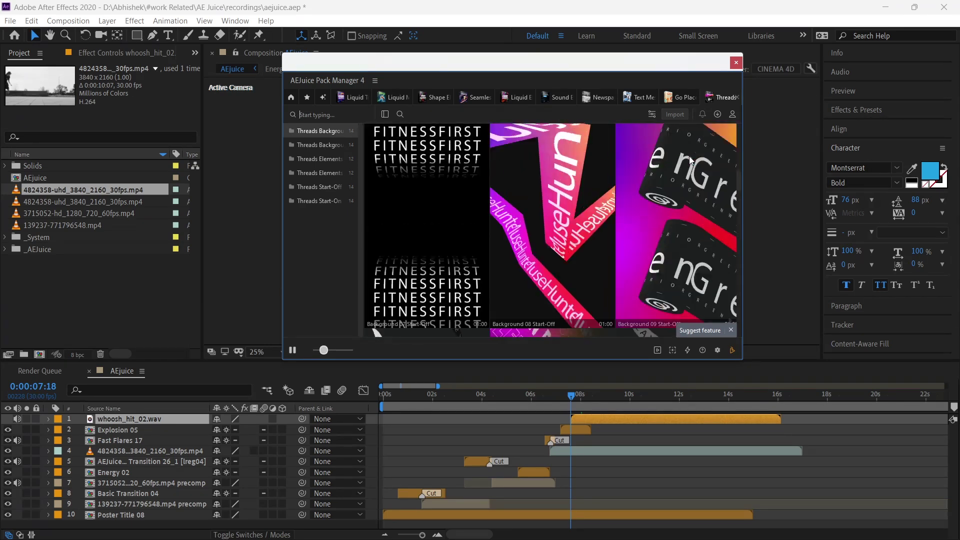
{"action": "scroll", "coordinate": [689, 156], "scroll_direction": "down", "scroll_amount": 2}
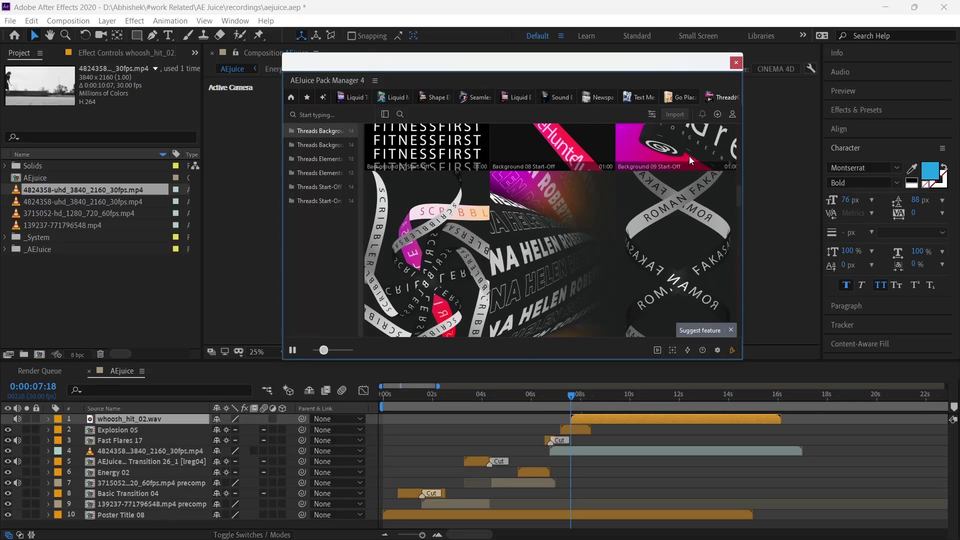
{"action": "scroll", "coordinate": [689, 156], "scroll_direction": "down", "scroll_amount": 3}
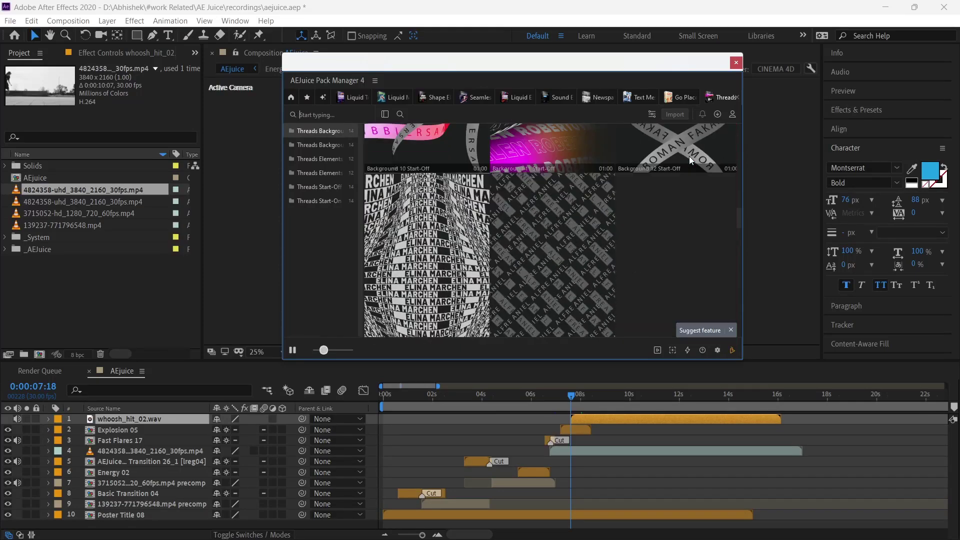
{"action": "scroll", "coordinate": [690, 160], "scroll_direction": "up", "scroll_amount": 3}
{"action": "scroll", "coordinate": [689, 156], "scroll_direction": "down", "scroll_amount": 1}
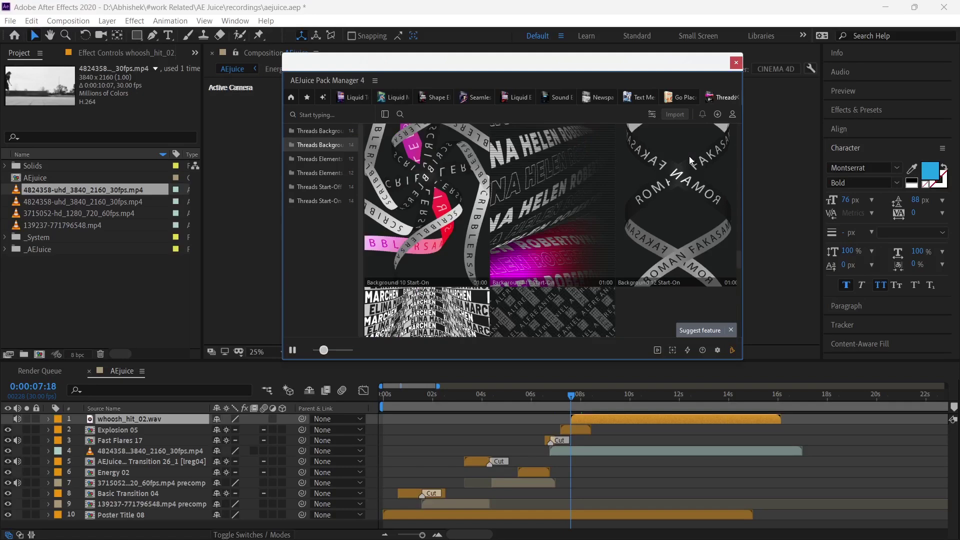
{"action": "left_click", "coordinate": [292, 97]}
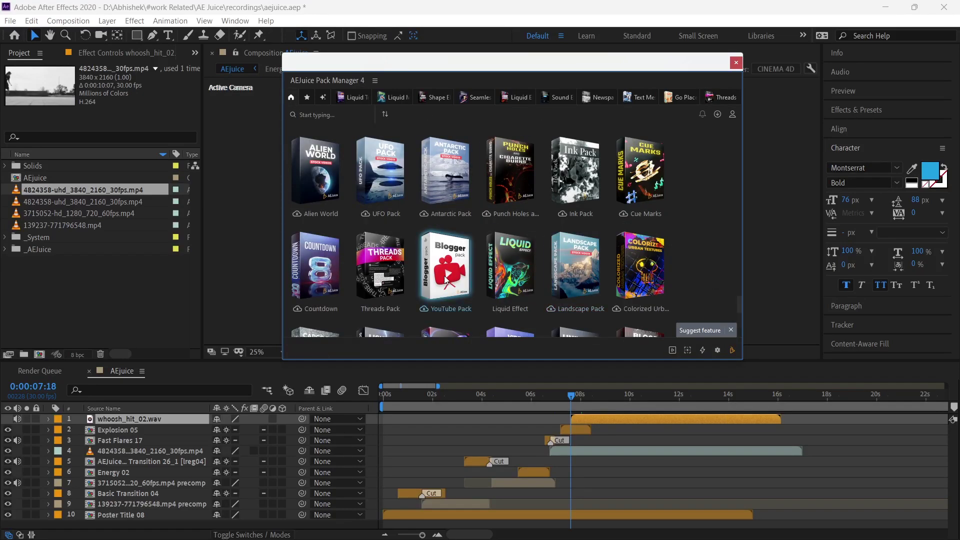
Step: Download and open the YouTube Pack, look through its subscribe, comment, reminder and social media elements, and return to the pack overview
{"action": "mouse_move", "coordinate": [430, 260]}
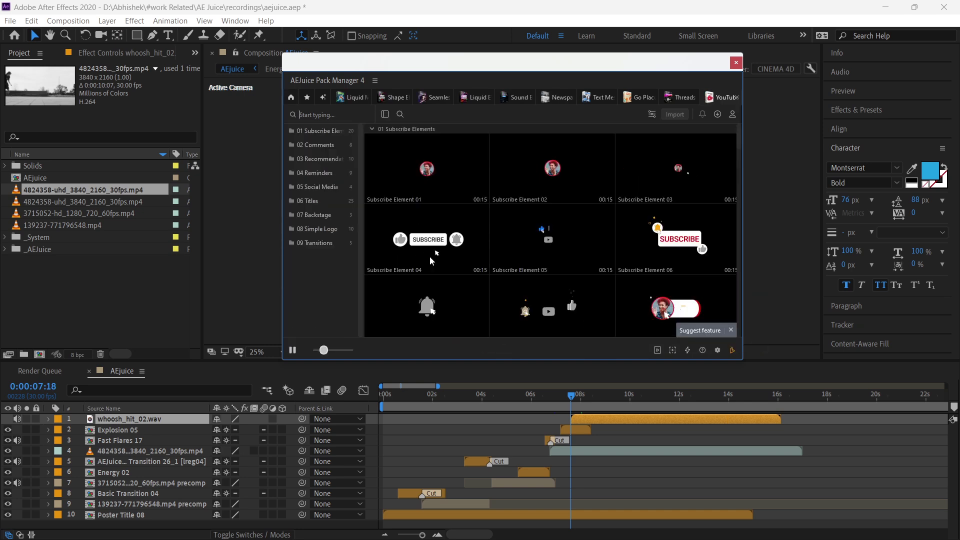
{"action": "scroll", "coordinate": [484, 189], "scroll_direction": "down", "scroll_amount": 8}
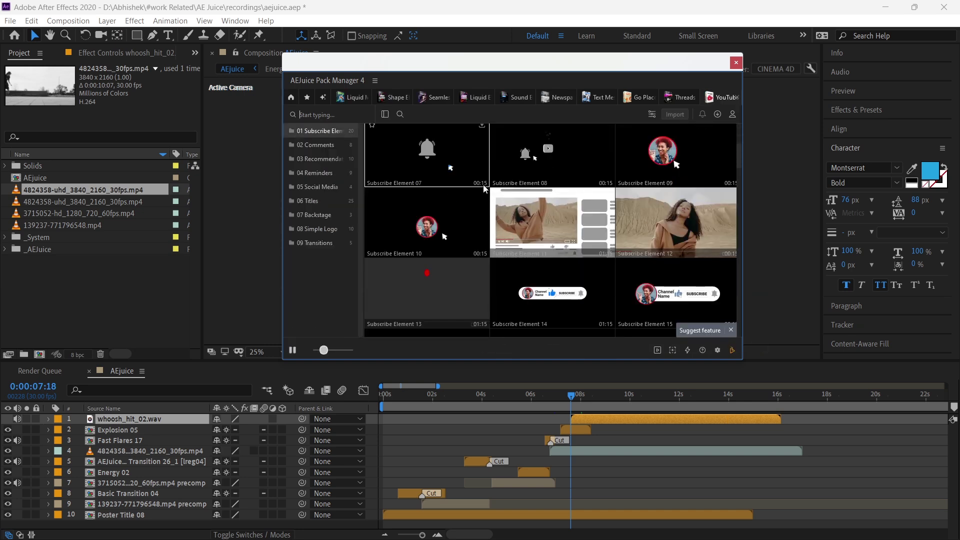
{"action": "scroll", "coordinate": [484, 189], "scroll_direction": "down", "scroll_amount": 10}
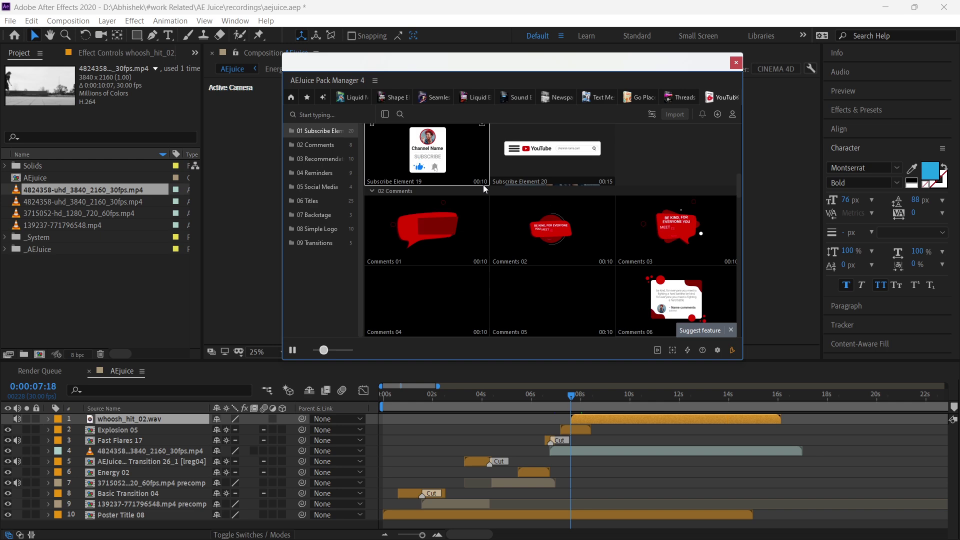
{"action": "scroll", "coordinate": [483, 188], "scroll_direction": "down", "scroll_amount": 5}
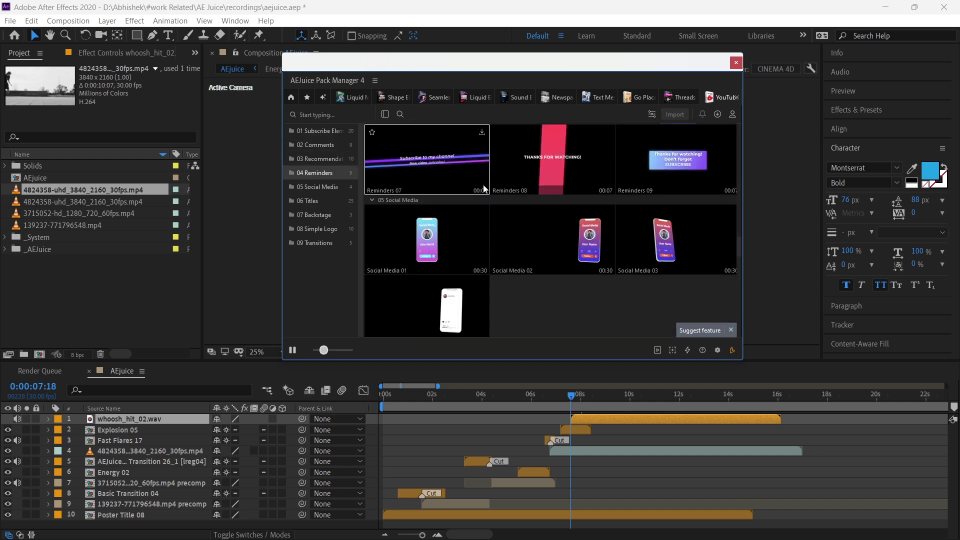
{"action": "left_click", "coordinate": [292, 98]}
Step: Browse the surrounding packs in the overview and bring up the previews of the YouTube Pack and Cargo Ship Pack
{"action": "scroll", "coordinate": [701, 188], "scroll_direction": "down", "scroll_amount": 5}
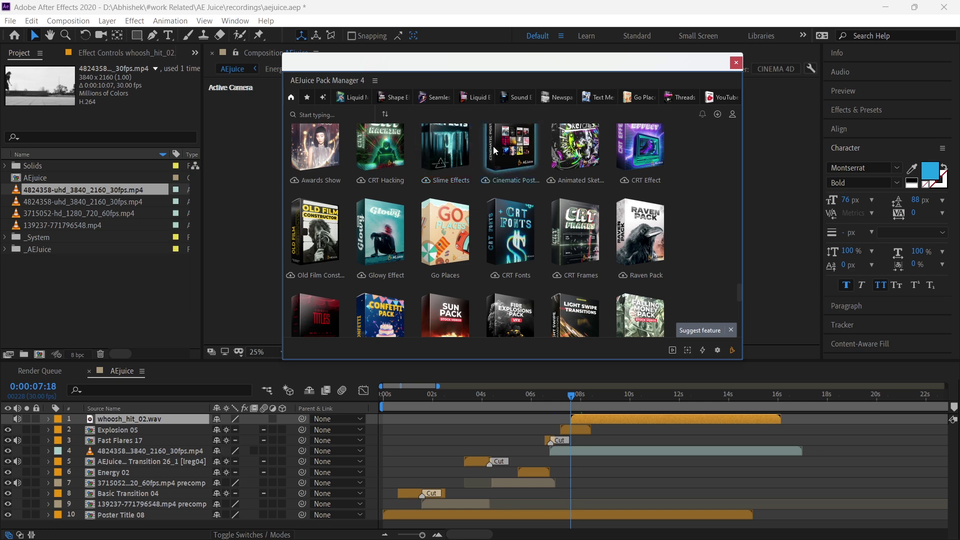
{"action": "scroll", "coordinate": [722, 187], "scroll_direction": "up", "scroll_amount": 5}
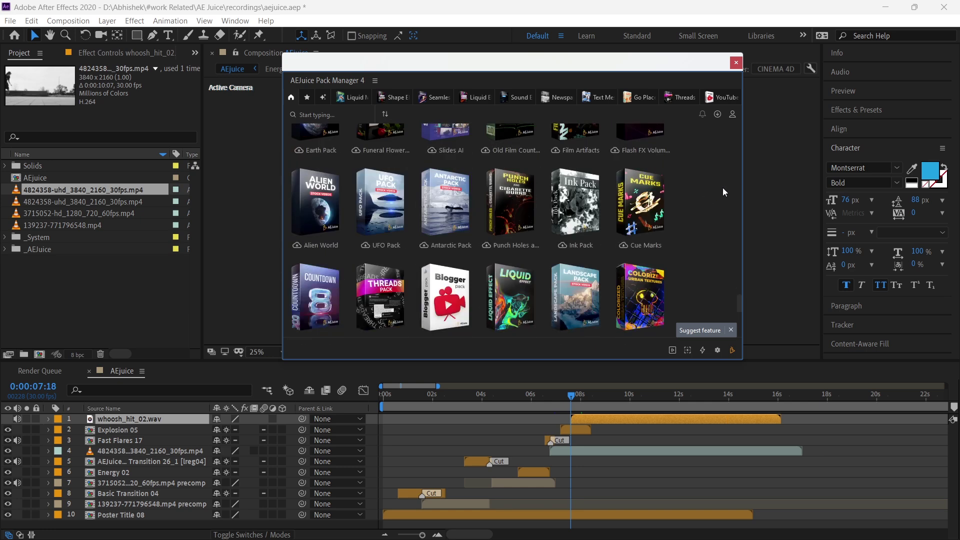
{"action": "scroll", "coordinate": [460, 204], "scroll_direction": "down", "scroll_amount": 3}
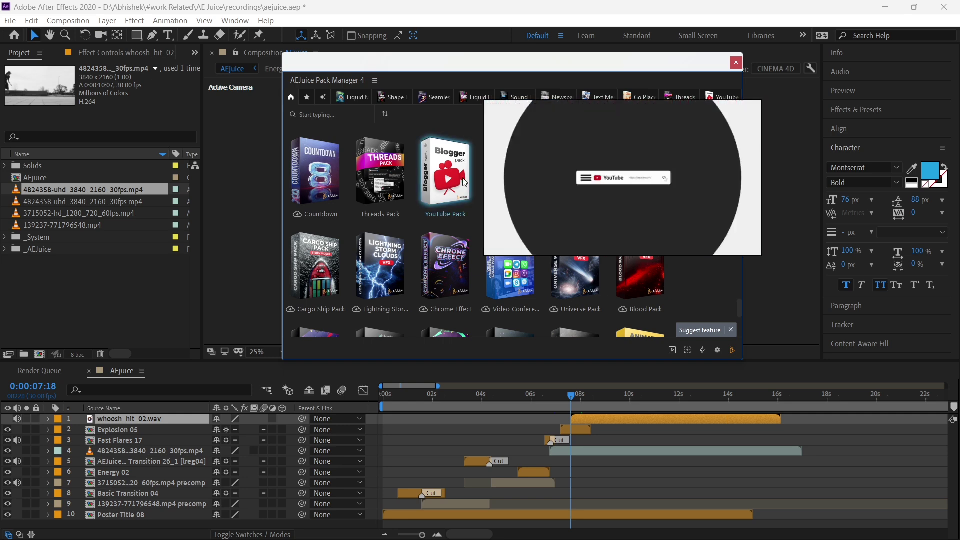
{"action": "scroll", "coordinate": [391, 262], "scroll_direction": "down", "scroll_amount": 2}
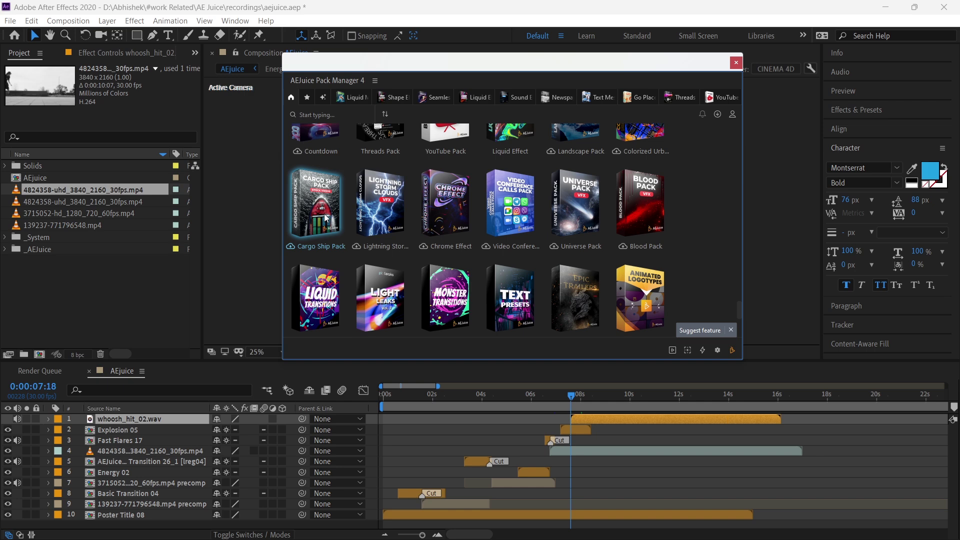
{"action": "mouse_move", "coordinate": [325, 218]}
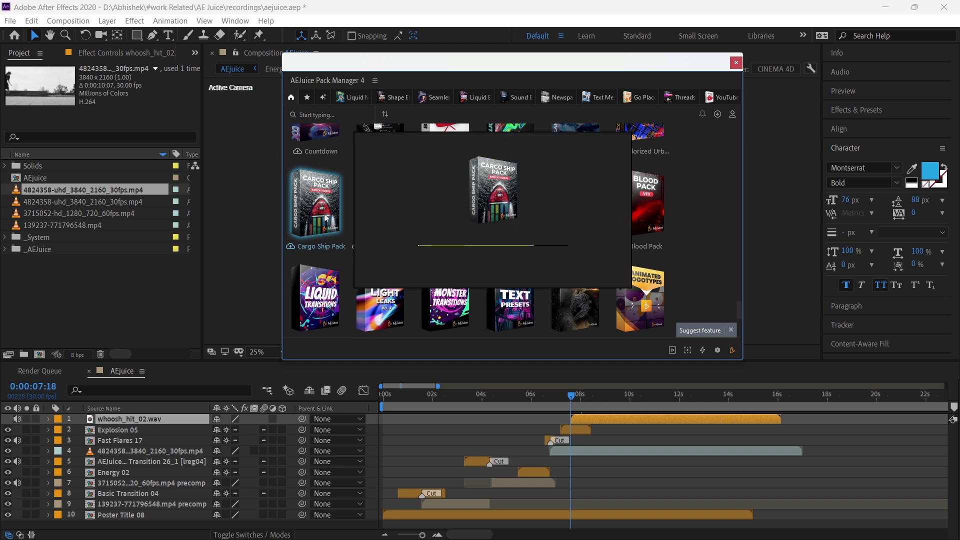